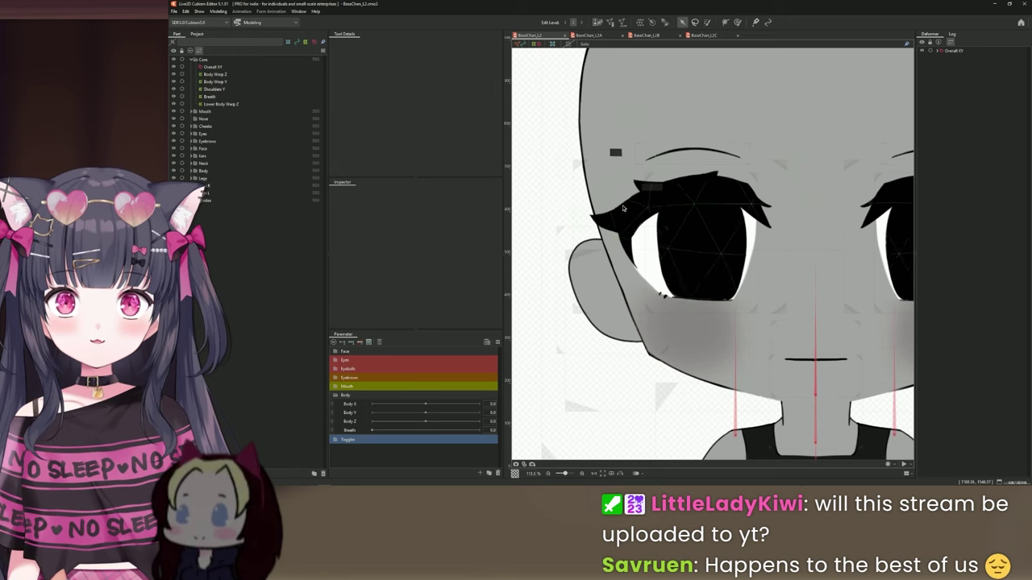
- Collapse the Body parameter group and bring the right eye into close view
{"action": "scroll", "coordinate": [673, 166], "scroll_direction": "down", "scroll_amount": 2}
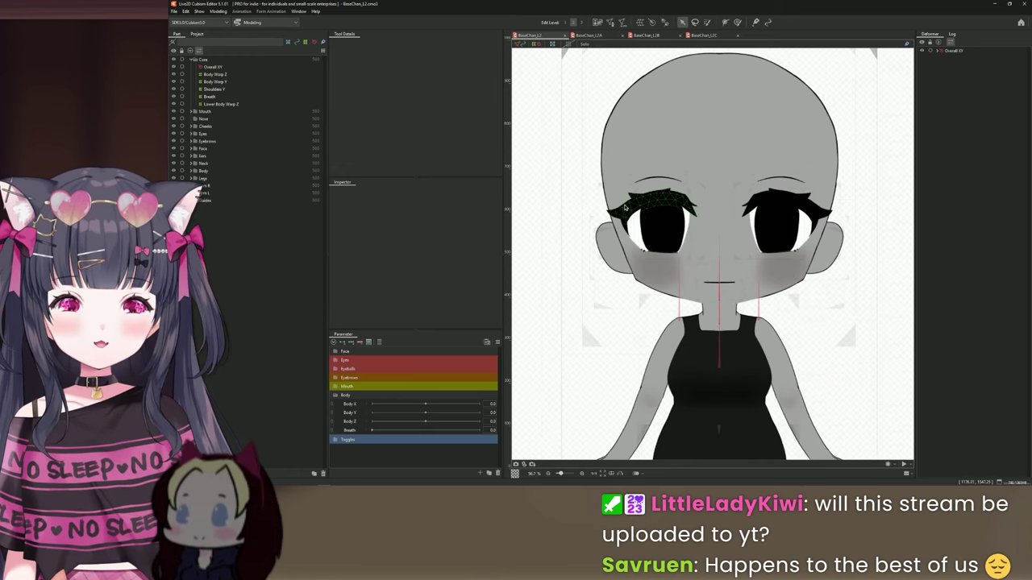
{"action": "scroll", "coordinate": [673, 166], "scroll_direction": "up", "scroll_amount": 2}
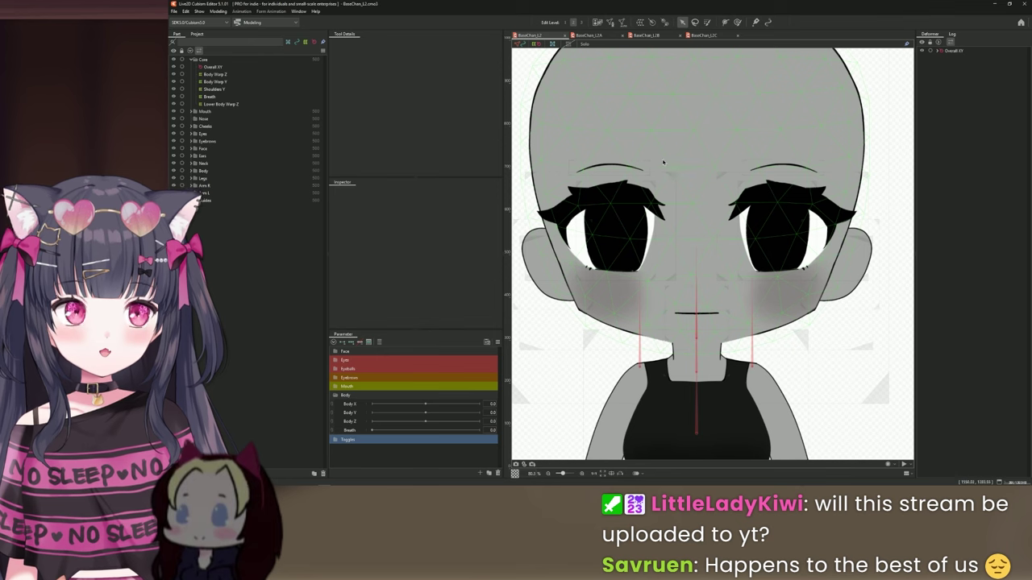
{"action": "left_click", "coordinate": [337, 397]}
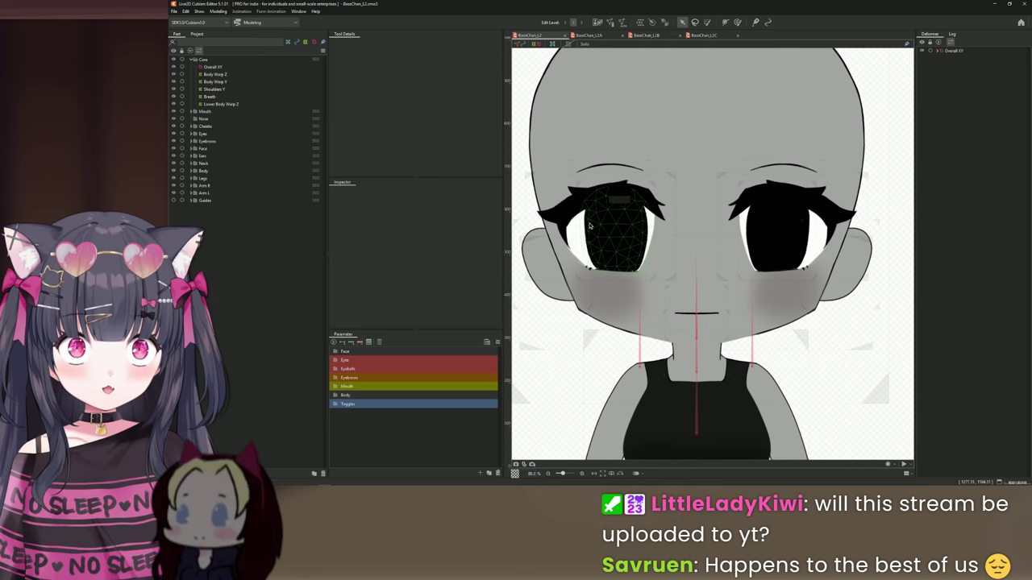
{"action": "scroll", "coordinate": [619, 194], "scroll_direction": "up", "scroll_amount": 2}
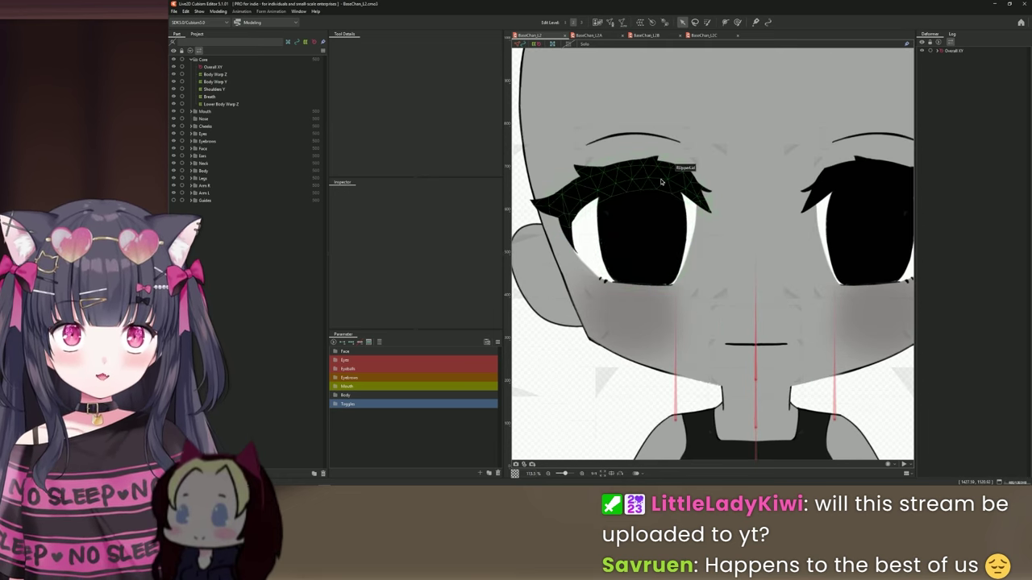
- Examine the separate parts of the right eye: upper lid, outer lash, iris and lower lid
{"action": "left_click", "coordinate": [661, 182]}
{"action": "left_click", "coordinate": [567, 235]}
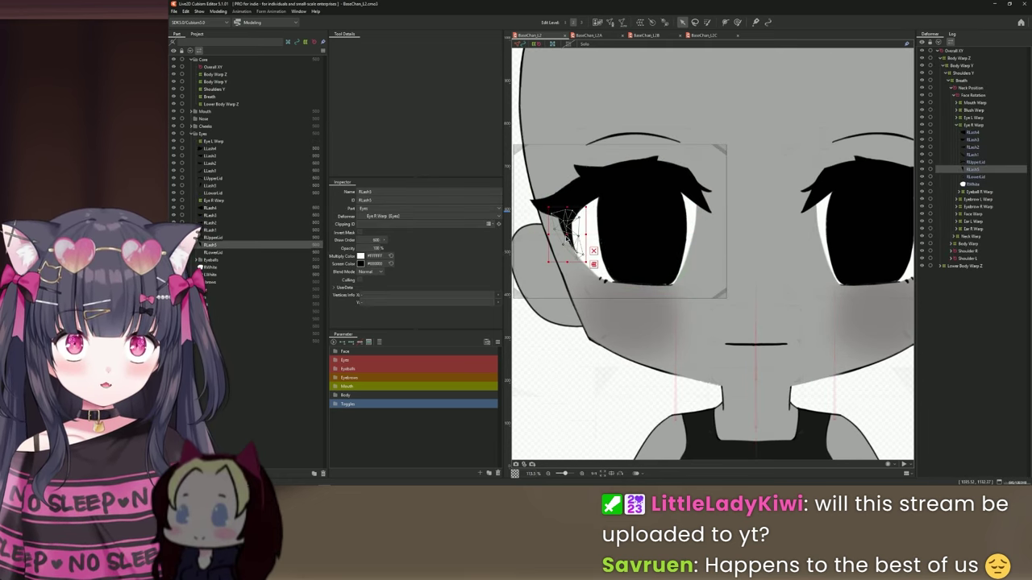
{"action": "left_click", "coordinate": [636, 242]}
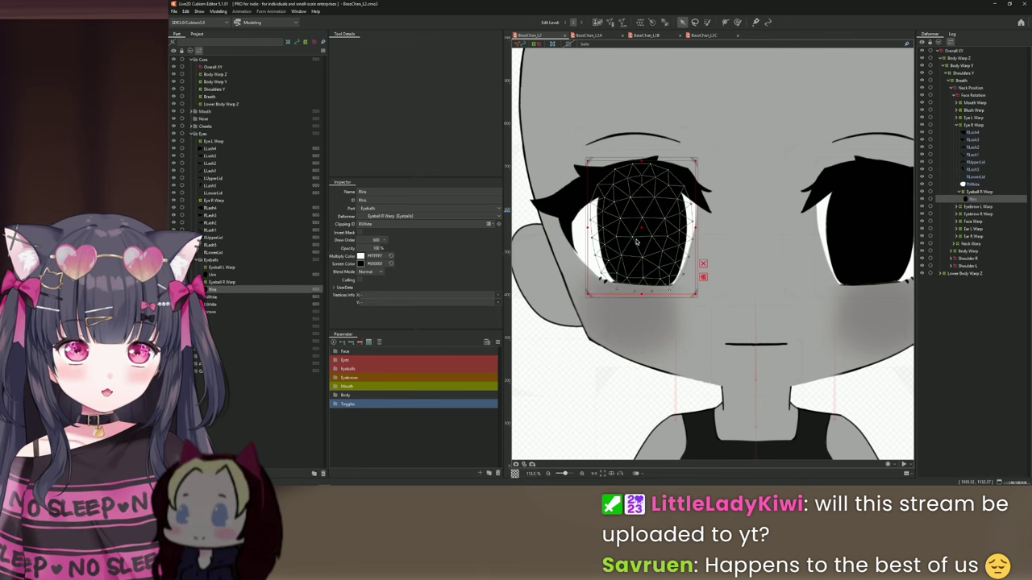
{"action": "left_click", "coordinate": [649, 269]}
{"action": "left_click", "coordinate": [644, 281]}
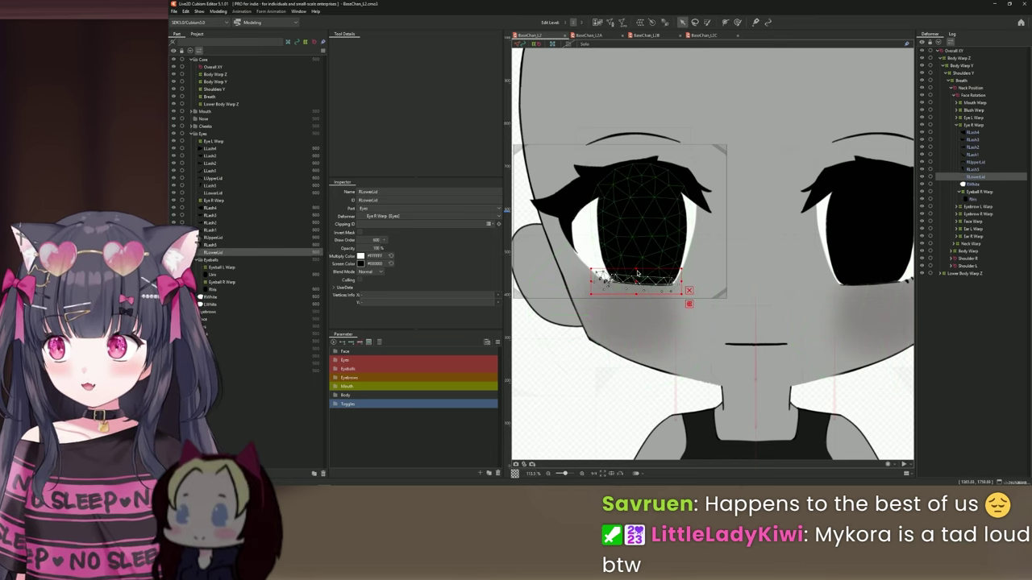
{"action": "left_click", "coordinate": [639, 184]}
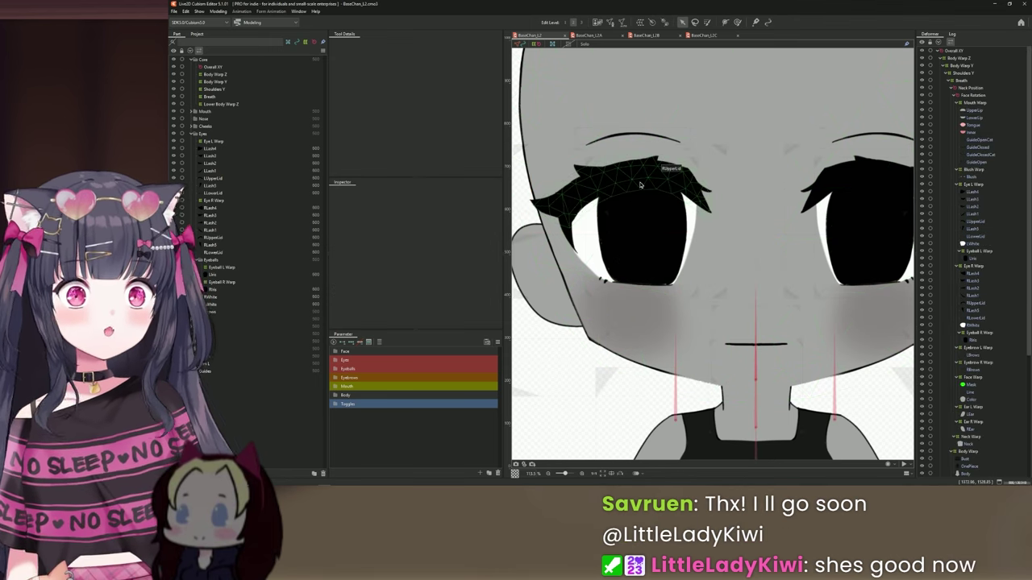
- Open the RUpperLid art mesh in manual mesh editing and widen the canvas area
{"action": "left_click", "coordinate": [640, 186]}
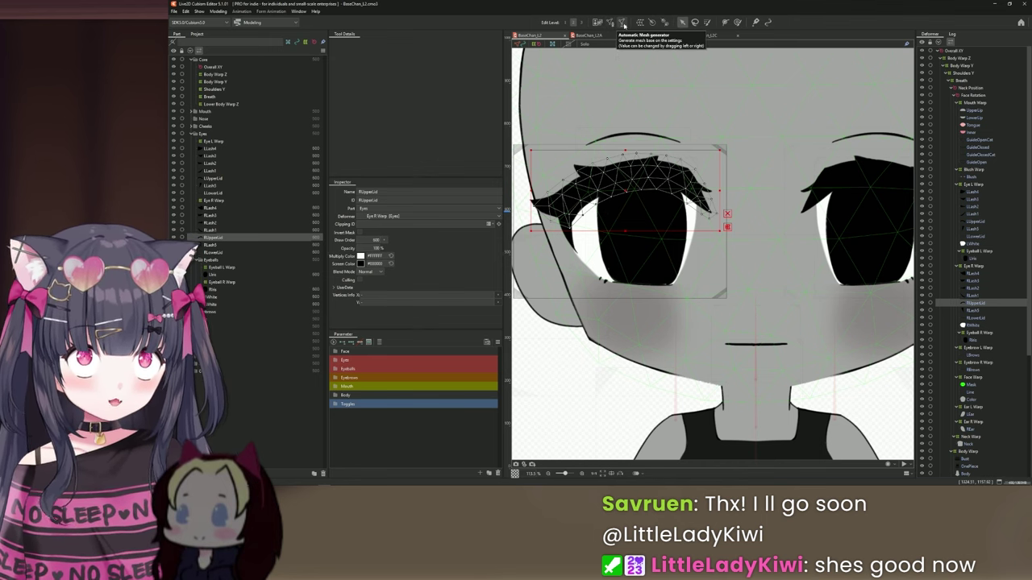
{"action": "left_click", "coordinate": [611, 24]}
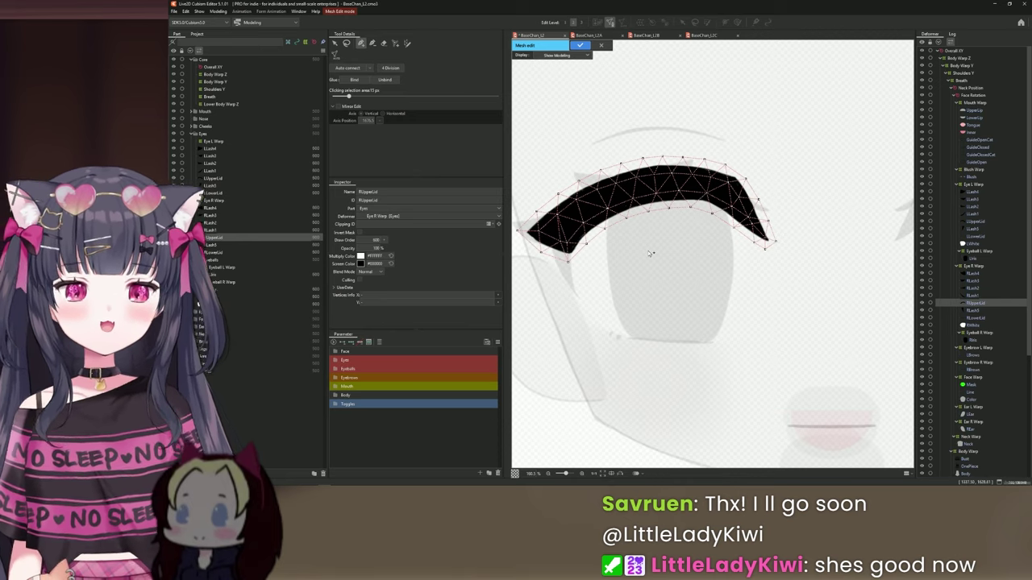
{"action": "left_click_drag", "start_coordinate": [501, 182], "coordinate": [472, 183]}
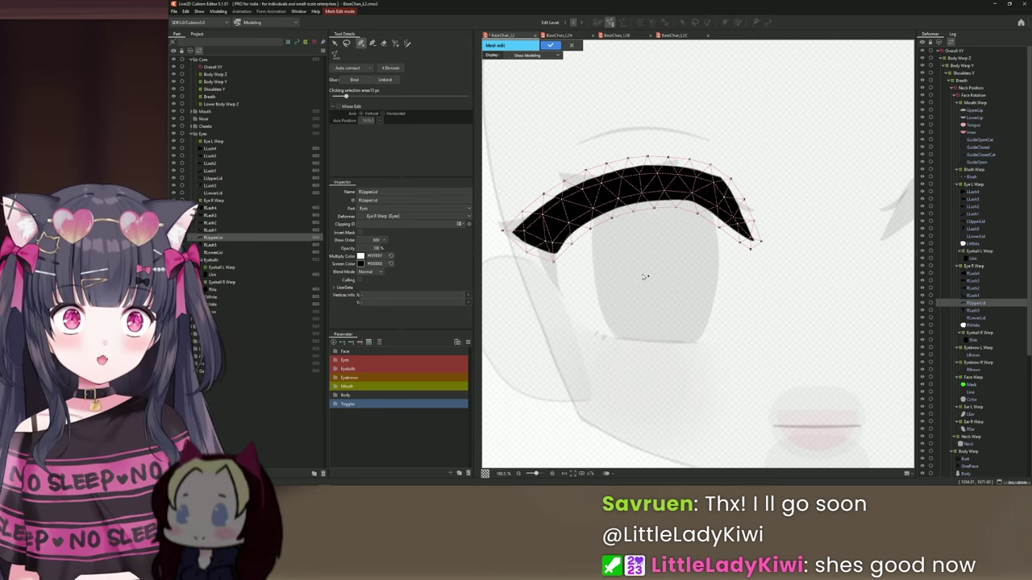
- Lasso and delete all existing mesh vertices of RUpperLid, and get ready to add new vertices by hand
{"action": "key", "text": "e"}
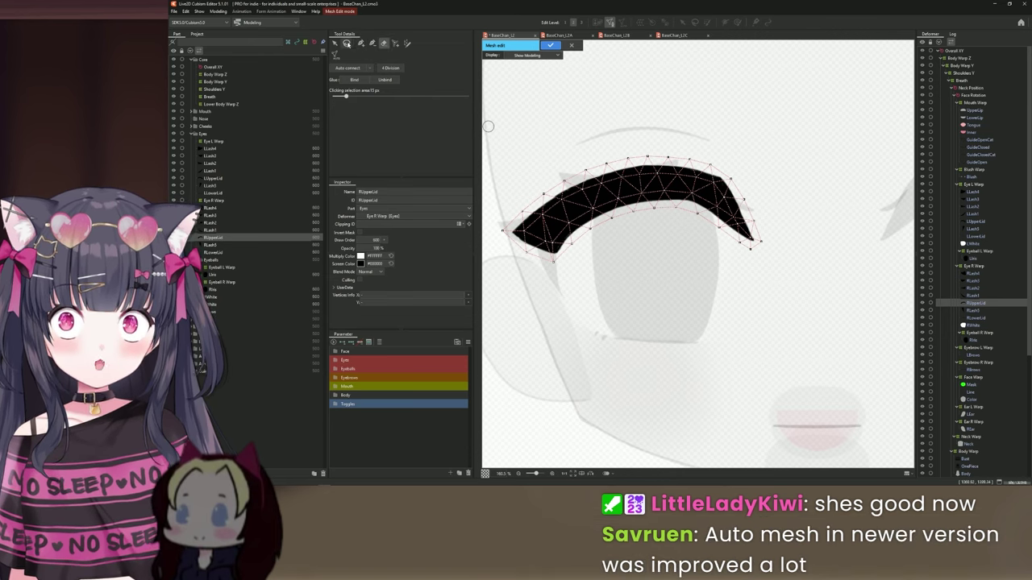
{"action": "left_click", "coordinate": [347, 44]}
{"action": "mouse_move", "coordinate": [756, 125]}
{"action": "left_mouse_down"}
{"action": "mouse_move", "coordinate": [746, 299]}
{"action": "mouse_move", "coordinate": [693, 100]}
{"action": "mouse_move", "coordinate": [753, 143]}
{"action": "left_mouse_up"}
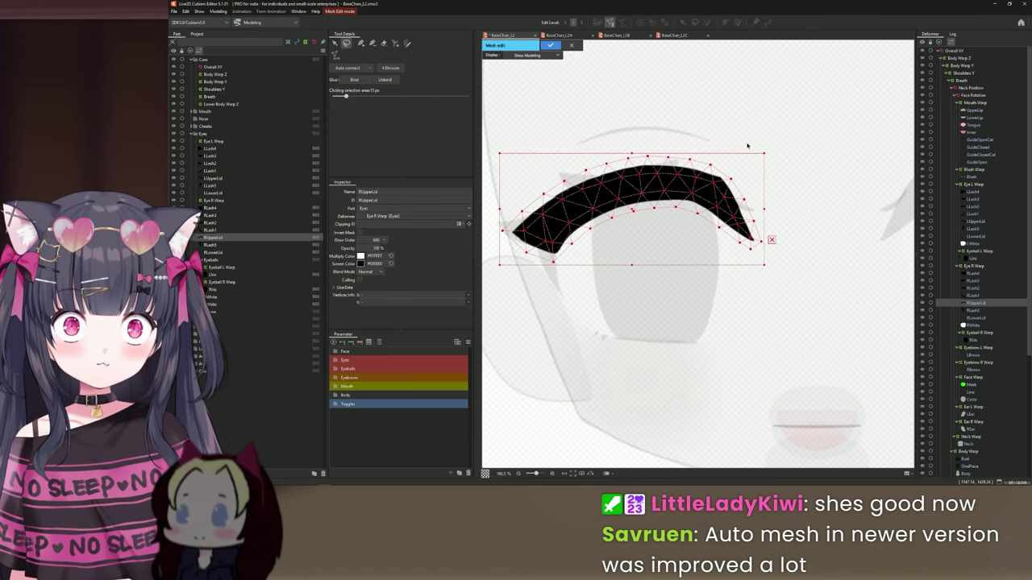
{"action": "key", "text": "Delete"}
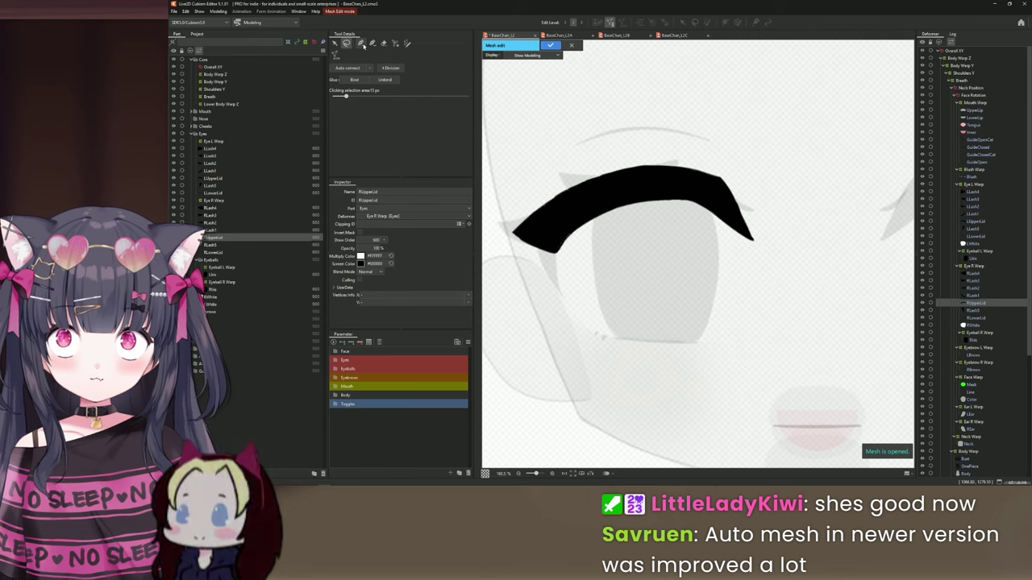
{"action": "left_click", "coordinate": [362, 44]}
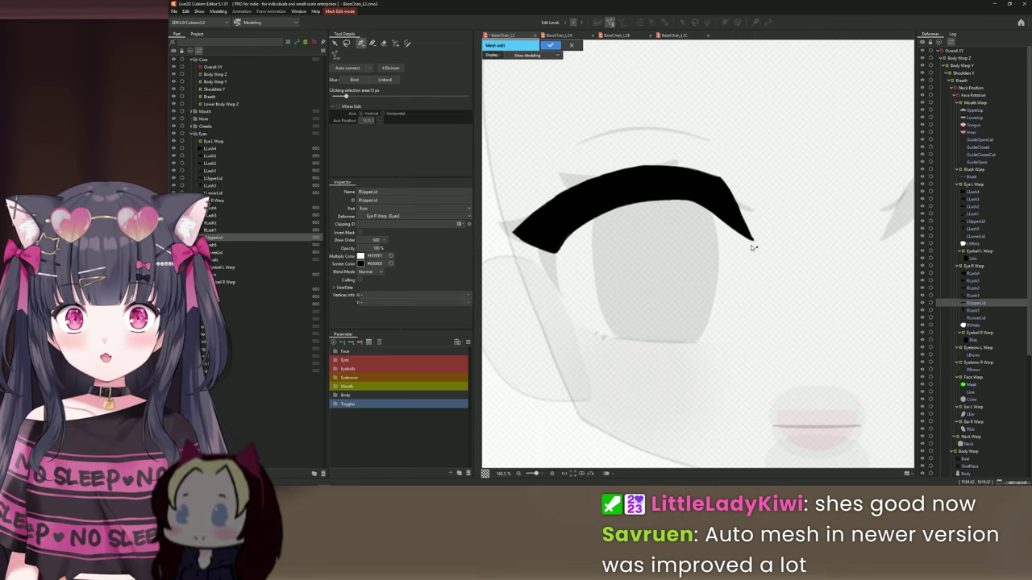
{"action": "scroll", "coordinate": [751, 247], "scroll_direction": "up", "scroll_amount": 8}
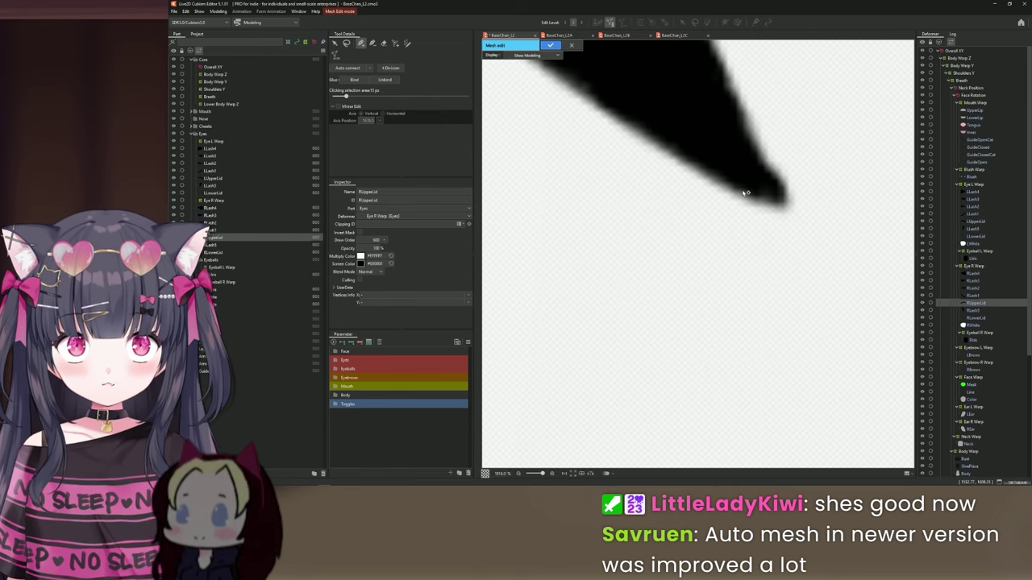
{"action": "left_click", "coordinate": [743, 192]}
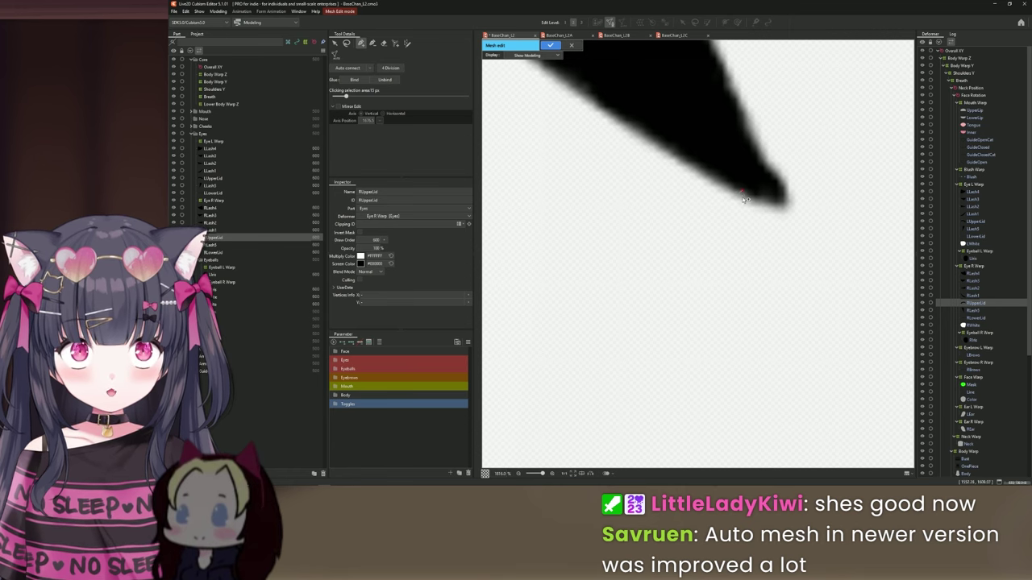
{"action": "scroll", "coordinate": [745, 200], "scroll_direction": "up", "scroll_amount": 3}
{"action": "left_click", "coordinate": [748, 217]}
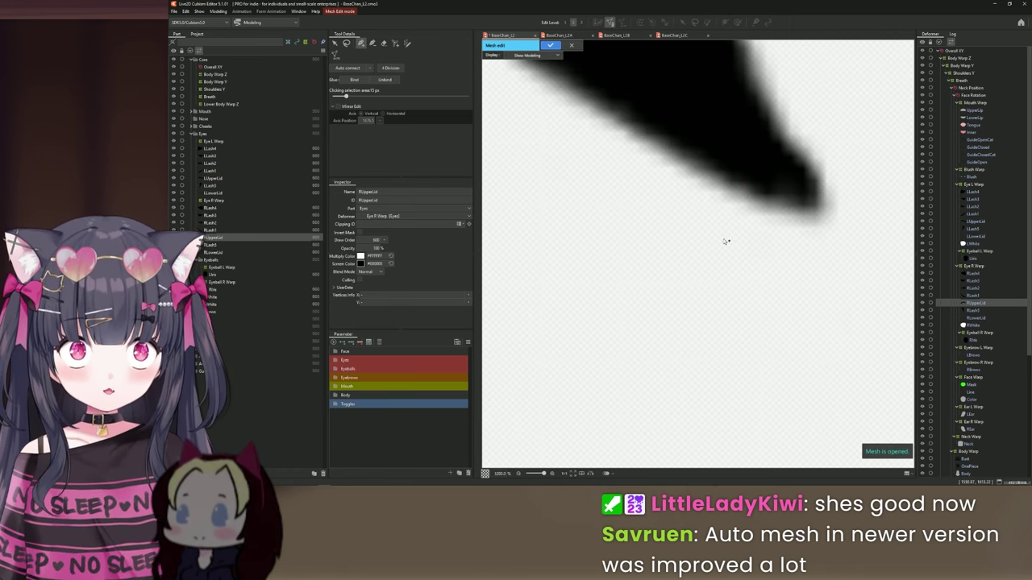
{"action": "scroll", "coordinate": [725, 242], "scroll_direction": "down", "scroll_amount": 5}
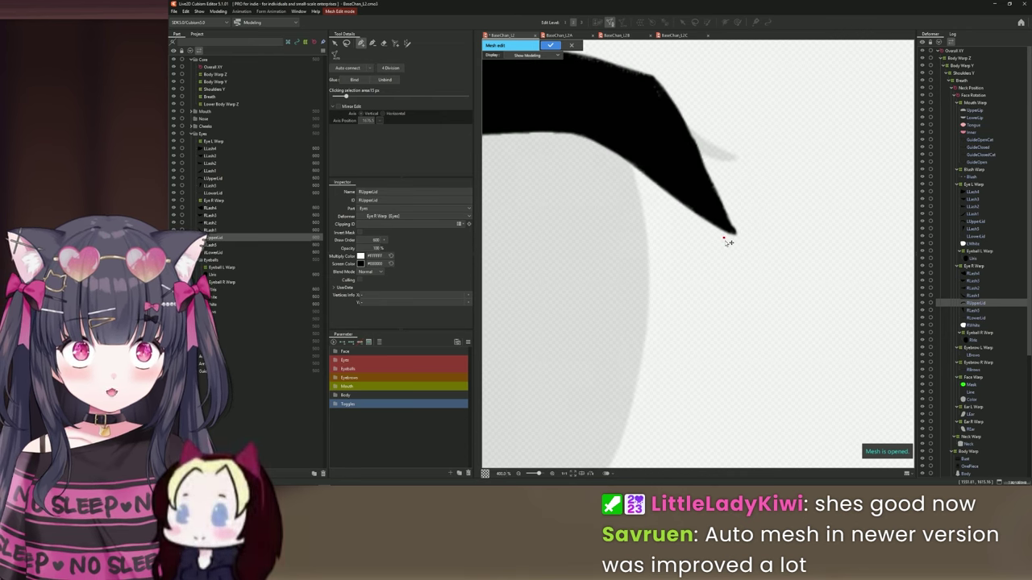
{"action": "scroll", "coordinate": [726, 238], "scroll_direction": "up", "scroll_amount": 3}
{"action": "key", "text": "ctrl+z"}
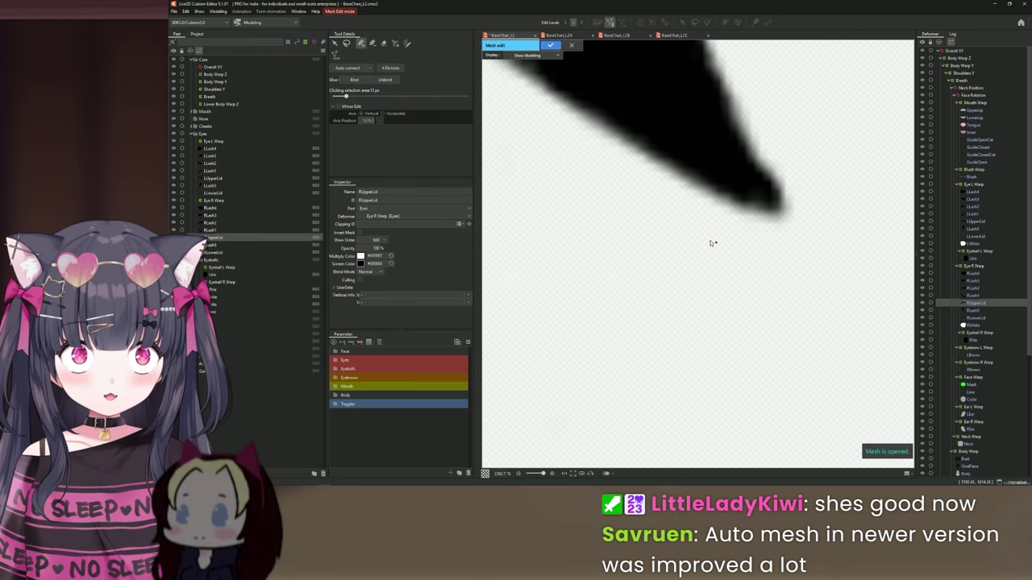
- Place a chain of mesh vertices from the upper lid's inner tip along its centre line to just past the outer end
{"action": "scroll", "coordinate": [787, 256], "scroll_direction": "up", "scroll_amount": 1}
{"action": "scroll", "coordinate": [753, 196], "scroll_direction": "down", "scroll_amount": 2}
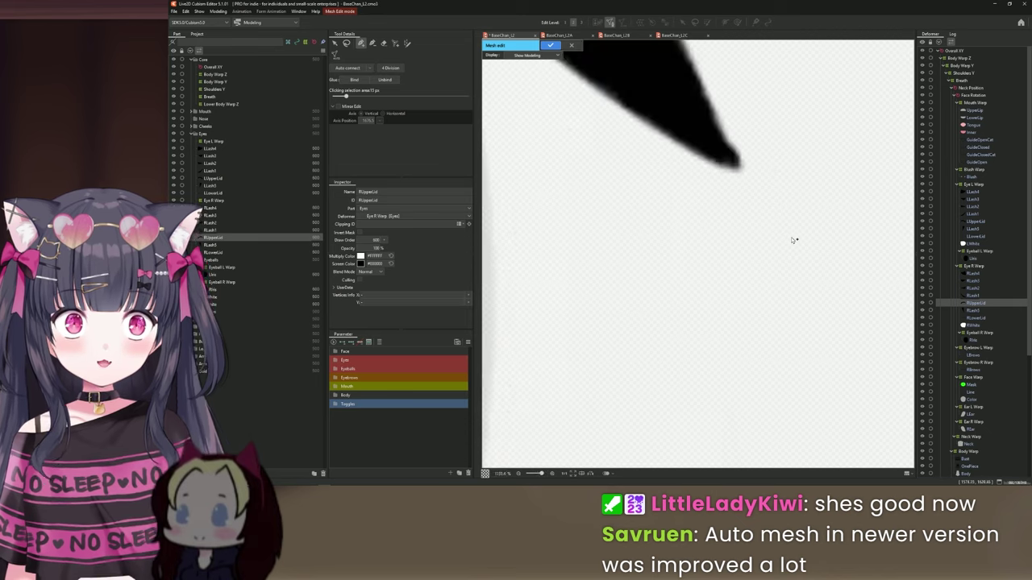
{"action": "left_click", "coordinate": [738, 166]}
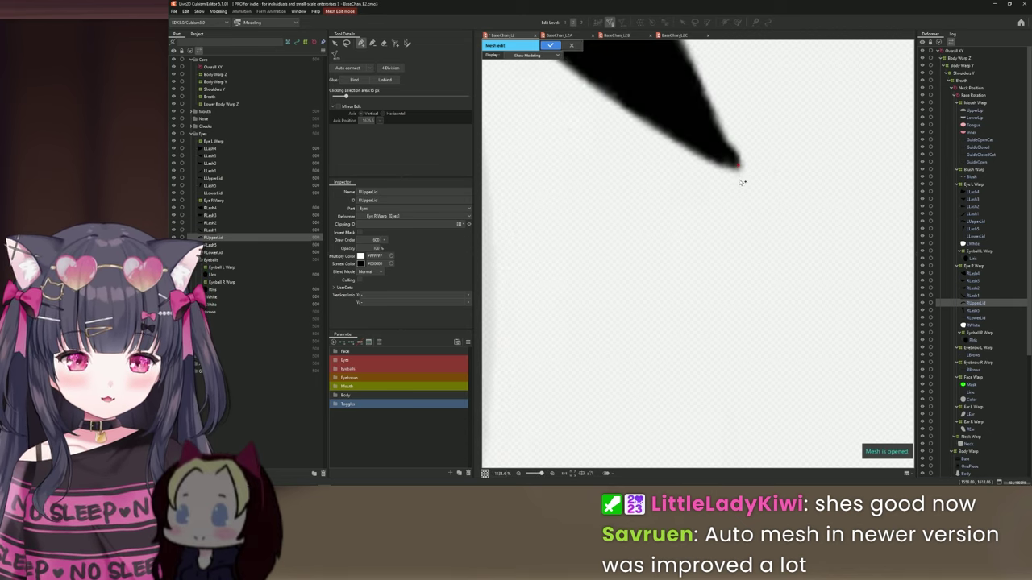
{"action": "scroll", "coordinate": [802, 289], "scroll_direction": "down", "scroll_amount": 4}
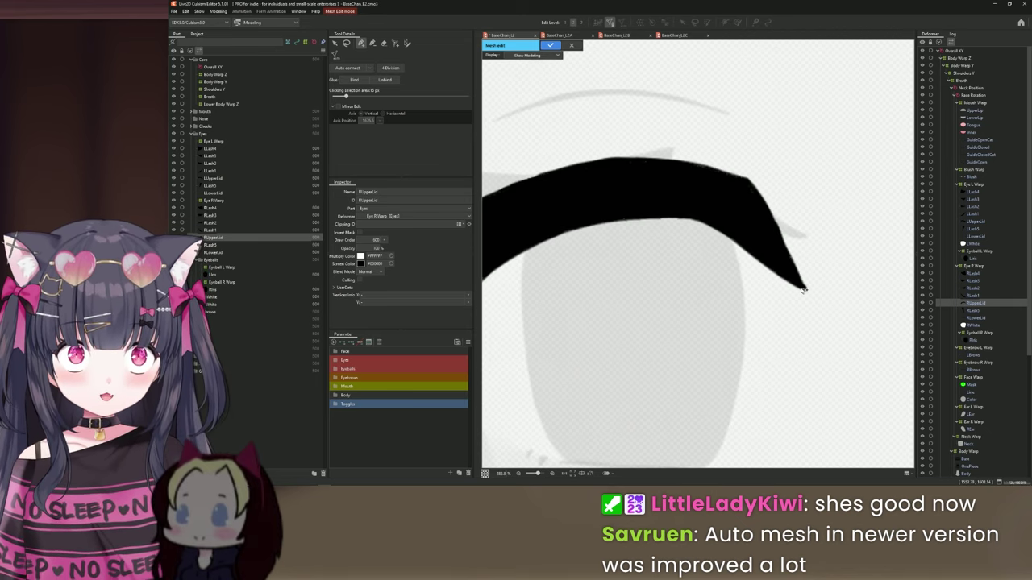
{"action": "scroll", "coordinate": [802, 289], "scroll_direction": "down", "scroll_amount": 2}
{"action": "scroll", "coordinate": [806, 258], "scroll_direction": "up", "scroll_amount": 1}
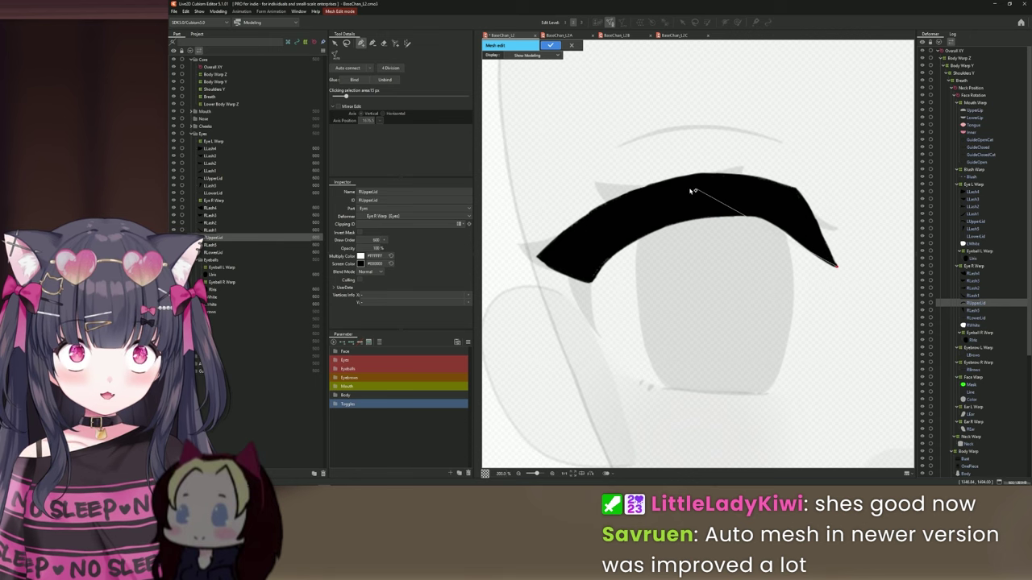
{"action": "scroll", "coordinate": [832, 260], "scroll_direction": "up", "scroll_amount": 1}
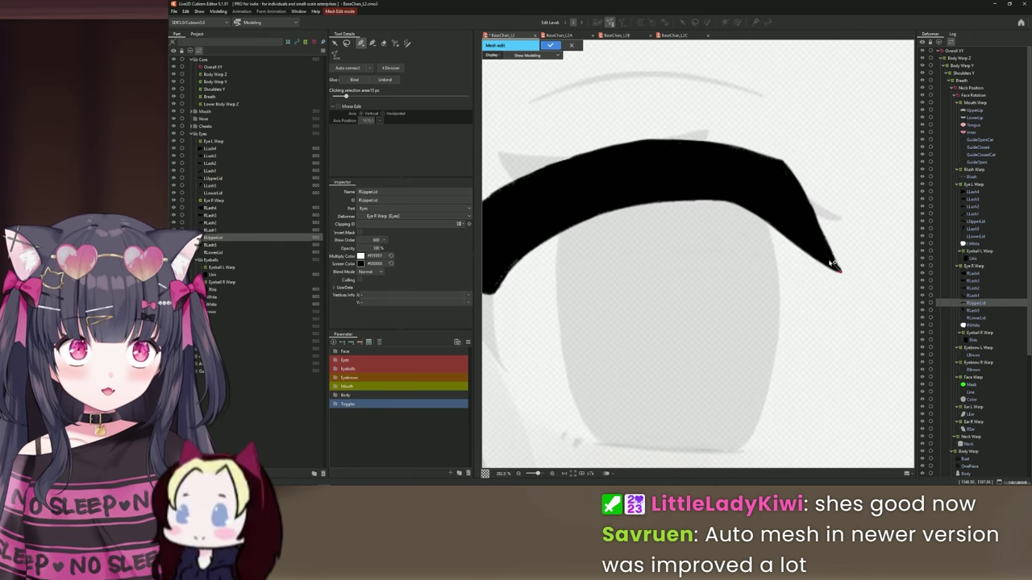
{"action": "left_click", "coordinate": [827, 257]}
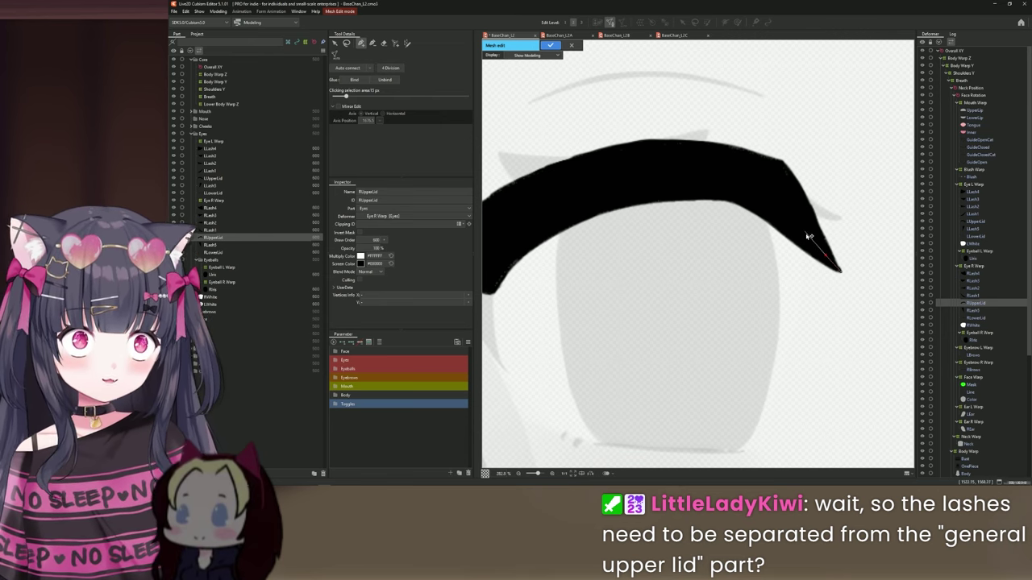
{"action": "left_click", "coordinate": [807, 234]}
{"action": "left_click", "coordinate": [788, 214]}
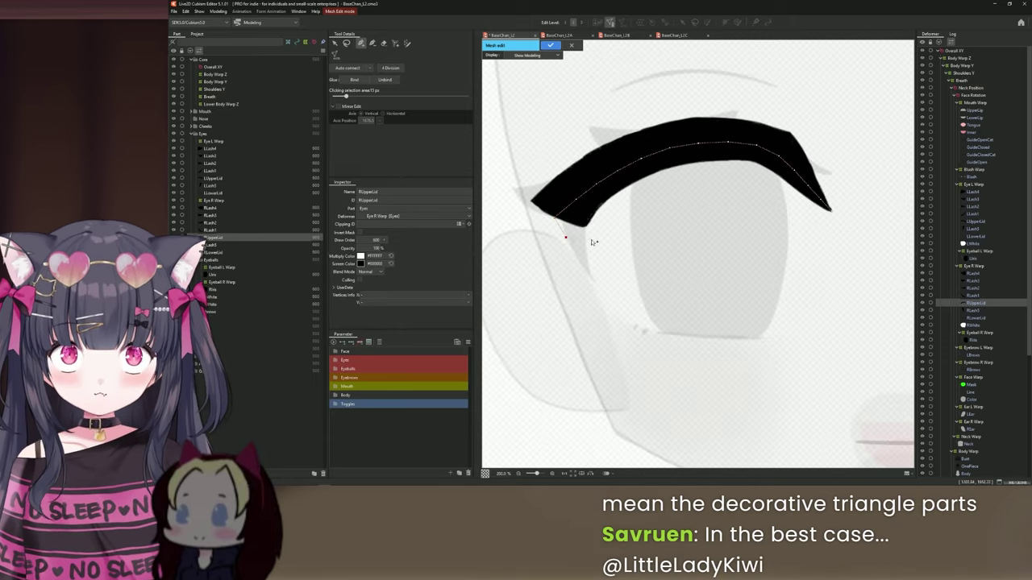
- Try adding vertices along the outer part of the lid's lower edge, joined back to the centre line, with Auto connect
{"action": "scroll", "coordinate": [569, 235], "scroll_direction": "up", "scroll_amount": 1}
{"action": "scroll", "coordinate": [595, 229], "scroll_direction": "down", "scroll_amount": 2}
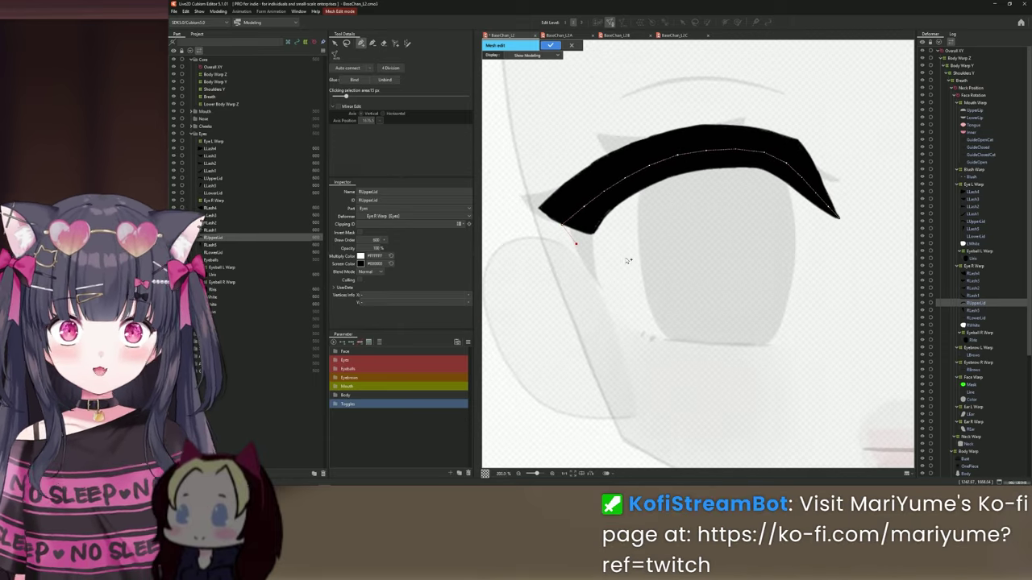
{"action": "scroll", "coordinate": [597, 170], "scroll_direction": "up", "scroll_amount": 4}
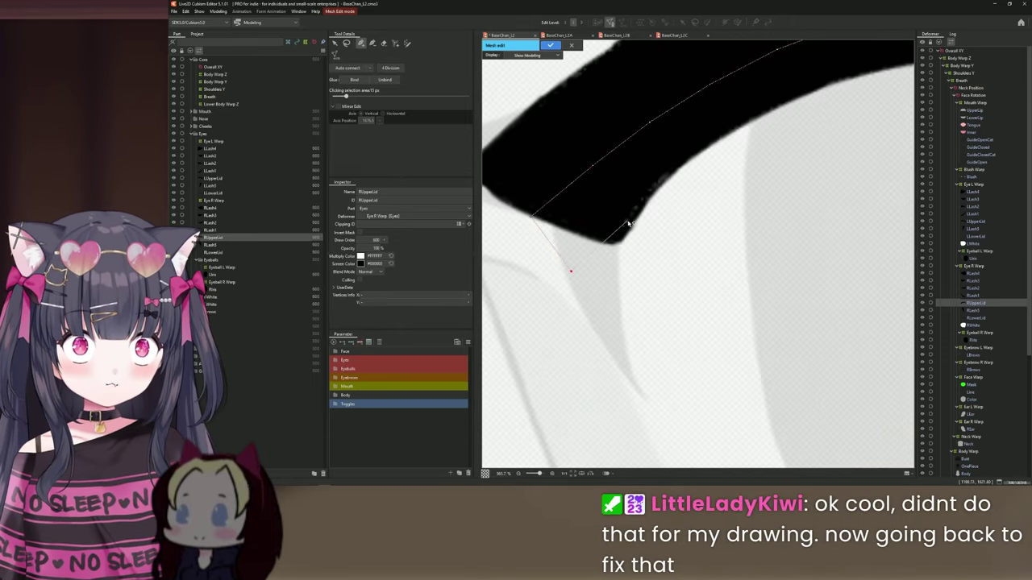
{"action": "left_click", "coordinate": [641, 202]}
{"action": "left_click", "coordinate": [679, 167]}
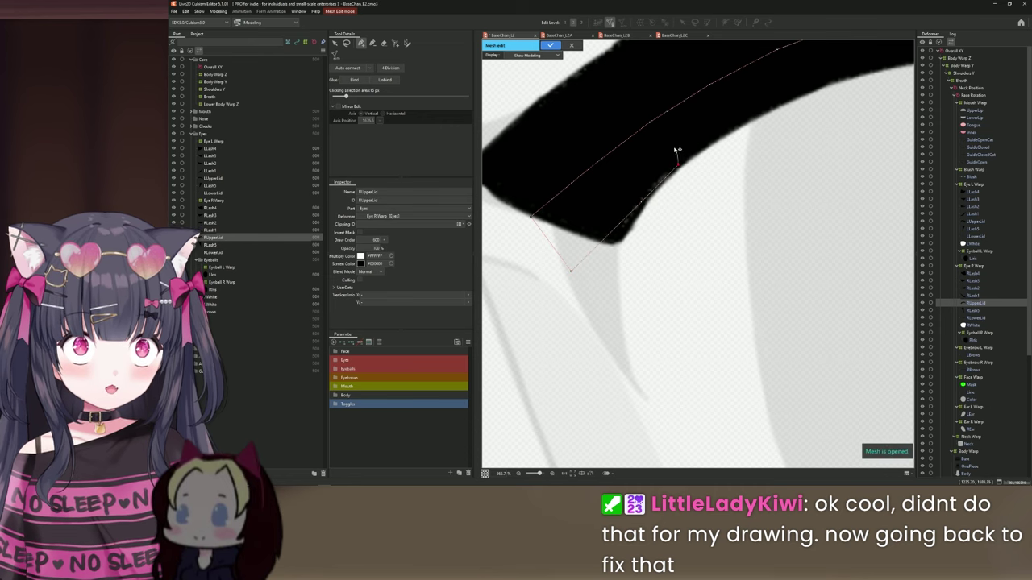
{"action": "left_click", "coordinate": [740, 126]}
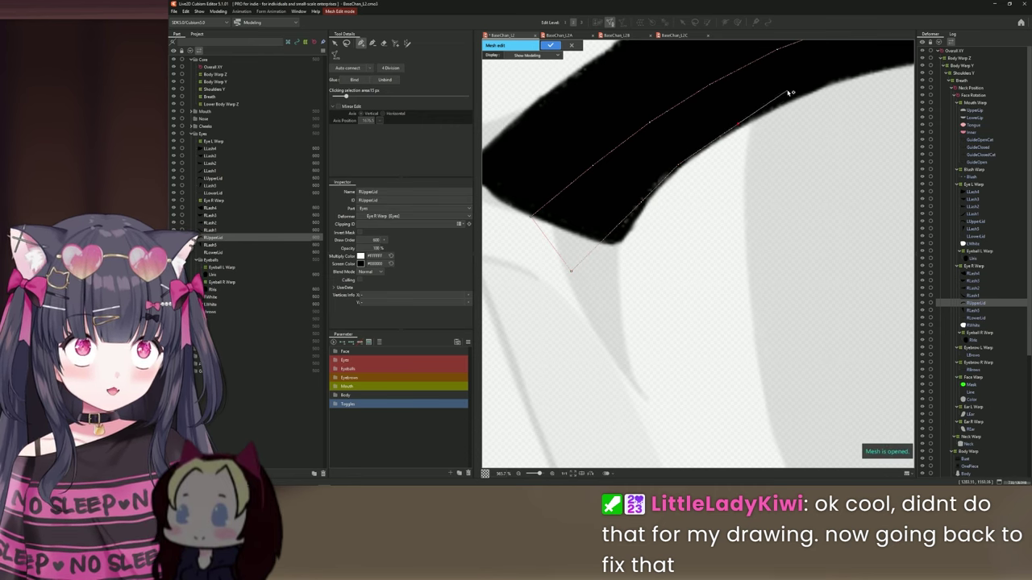
{"action": "left_click", "coordinate": [797, 94]}
{"action": "left_click", "coordinate": [777, 51]}
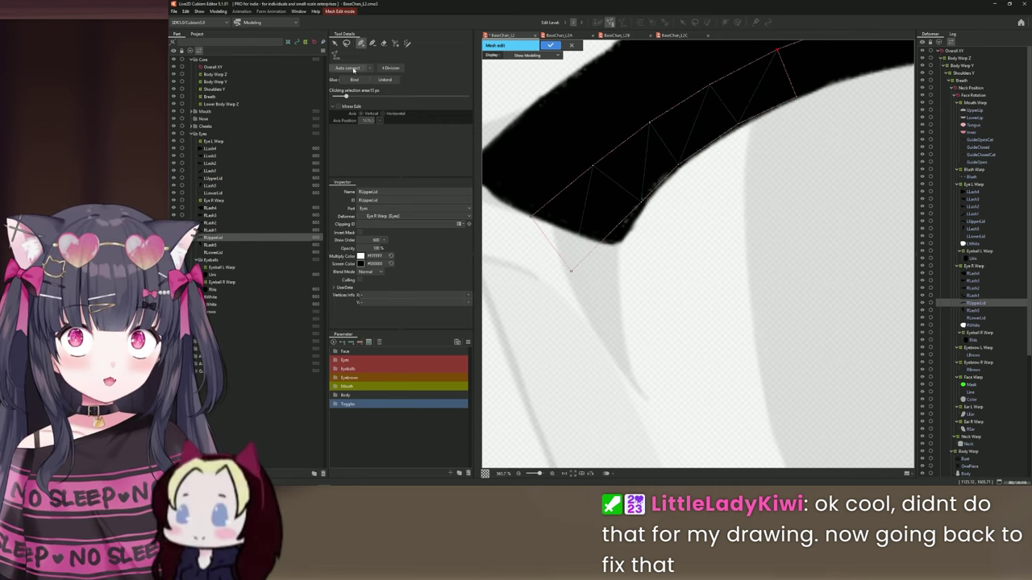
{"action": "left_click", "coordinate": [353, 68]}
{"action": "scroll", "coordinate": [689, 289], "scroll_direction": "down", "scroll_amount": 2}
{"action": "scroll", "coordinate": [693, 282], "scroll_direction": "up", "scroll_amount": 3}
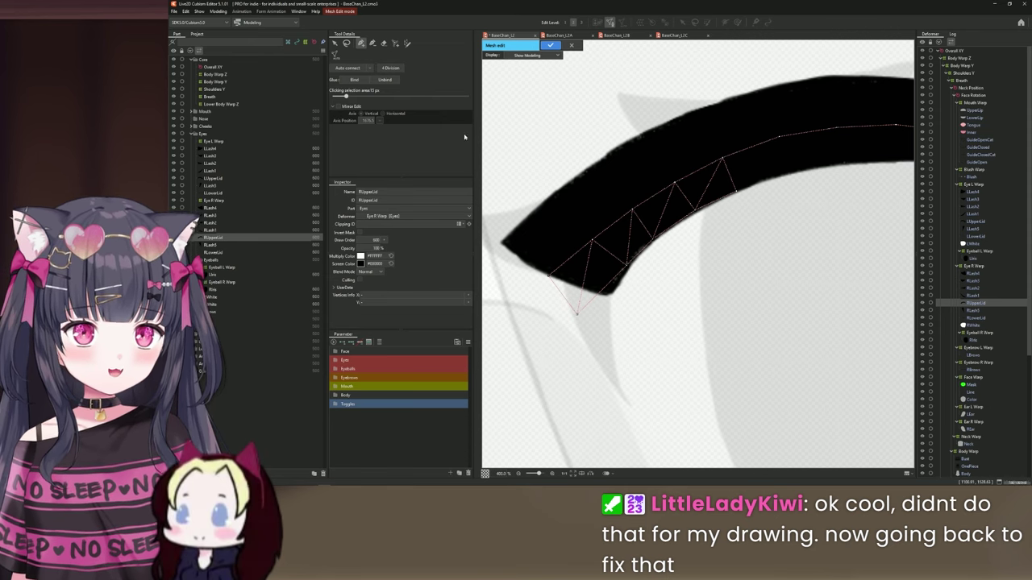
- Undo the lower-edge vertices and their connections back to the centre-line chain
{"action": "key", "text": "ctrl+z"}
{"action": "key", "text": "ctrl+z"}
{"action": "key", "text": "ctrl+z"}
{"action": "key", "text": "ctrl+z"}
{"action": "key", "text": "ctrl+z"}
{"action": "key", "text": "ctrl+z"}
{"action": "key", "text": "ctrl+z"}
{"action": "key", "text": "ctrl+z"}
{"action": "key", "text": "ctrl+z"}
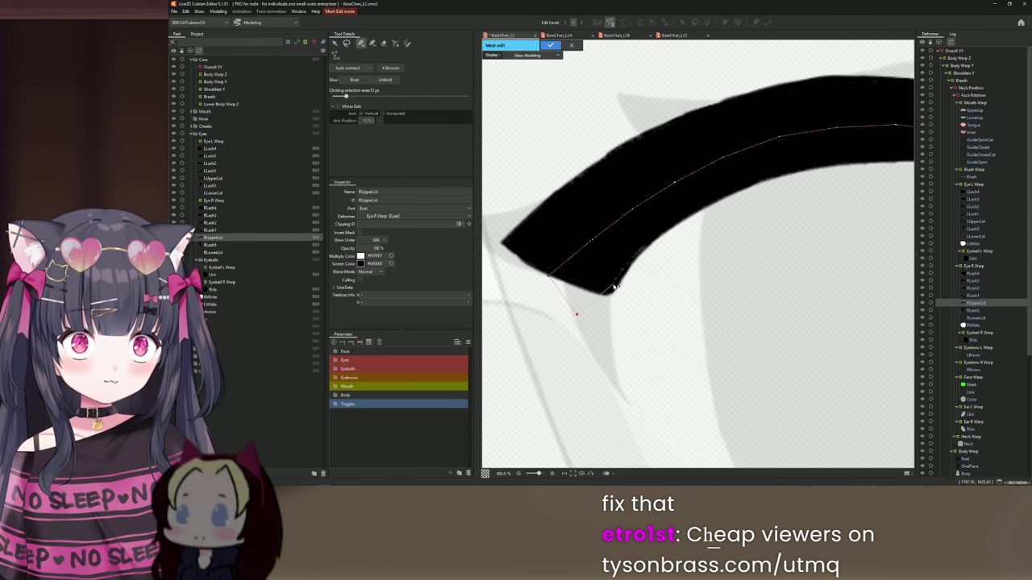
- Place a chain of mesh vertices along the upper lid's lower edge, from its outer corner towards the inner side
{"action": "left_click", "coordinate": [613, 285]}
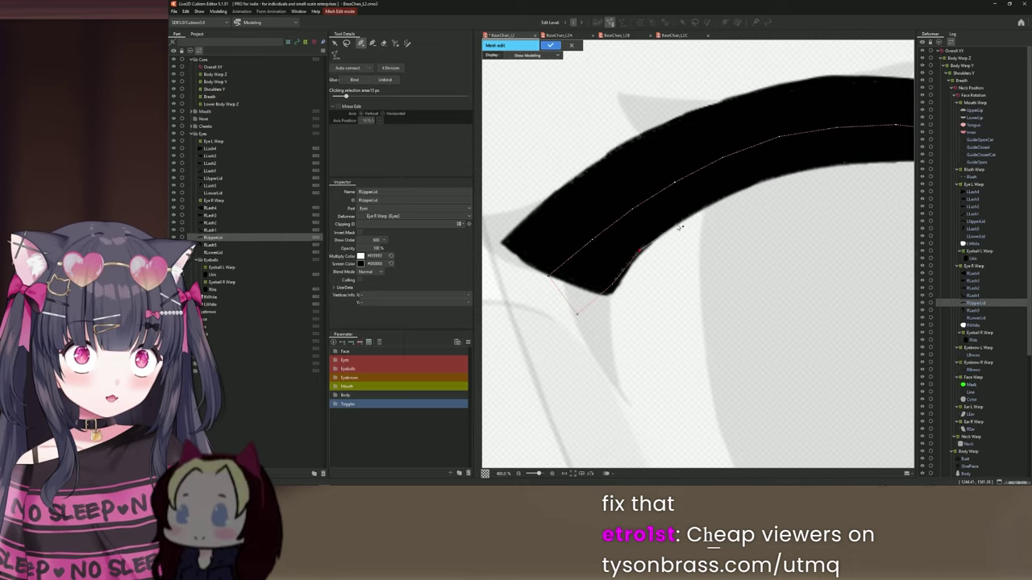
{"action": "left_click", "coordinate": [677, 225]}
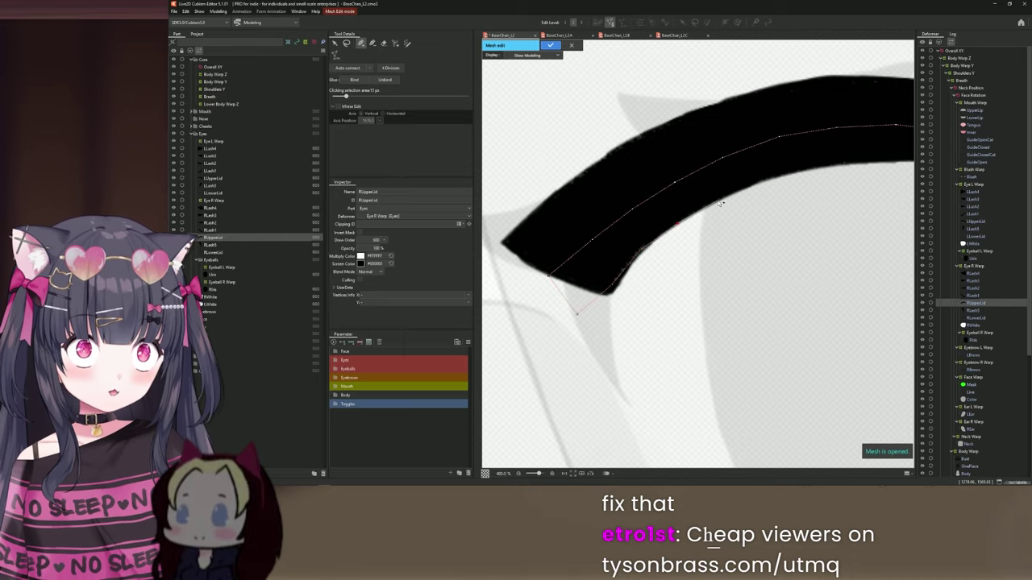
{"action": "left_click", "coordinate": [760, 181]}
{"action": "left_click", "coordinate": [811, 169]}
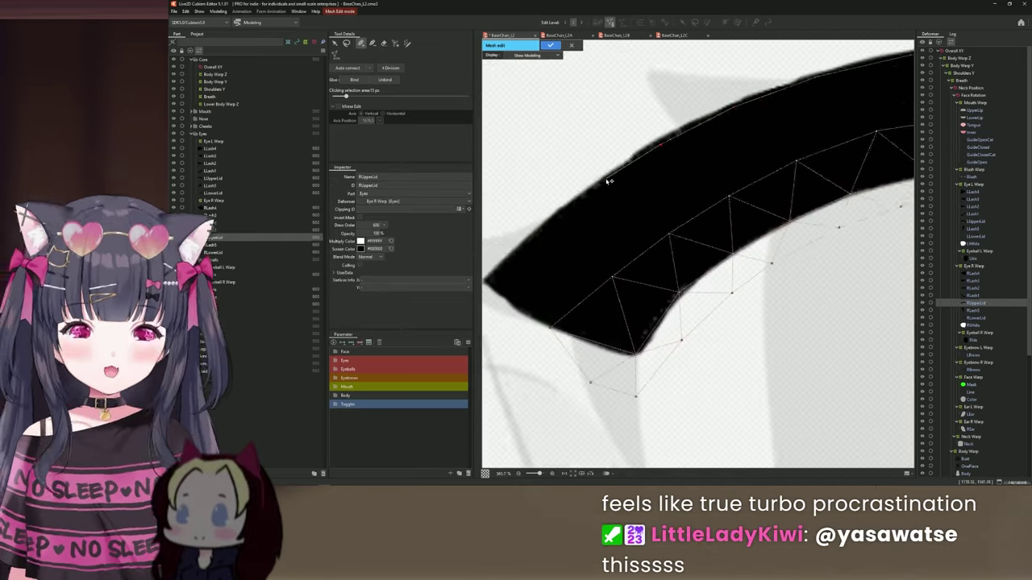
- Add mesh vertices along the lid's upper edge and an outline of vertices just outside it, wrapping around the outer end
{"action": "left_click", "coordinate": [599, 184]}
{"action": "left_click", "coordinate": [527, 242]}
{"action": "left_click", "coordinate": [575, 205]}
{"action": "left_click", "coordinate": [534, 256]}
{"action": "left_click", "coordinate": [582, 302]}
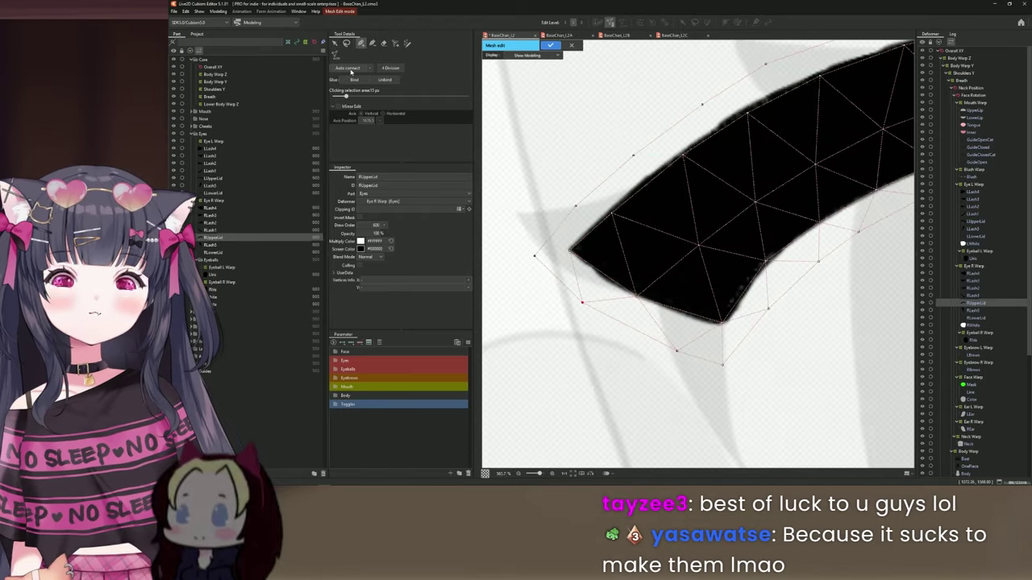
- Connect the two outermost outline vertices at the lid's inner tip to close the mesh border
{"action": "scroll", "coordinate": [689, 278], "scroll_direction": "down", "scroll_amount": 4}
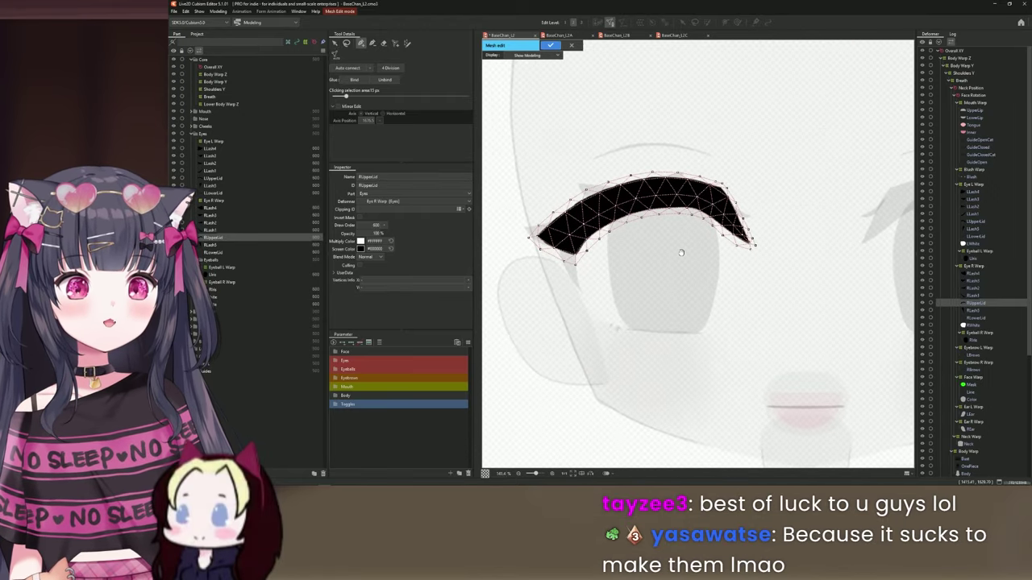
{"action": "left_click_drag", "start_coordinate": [681, 253], "coordinate": [674, 250]}
{"action": "left_click", "coordinate": [335, 44]}
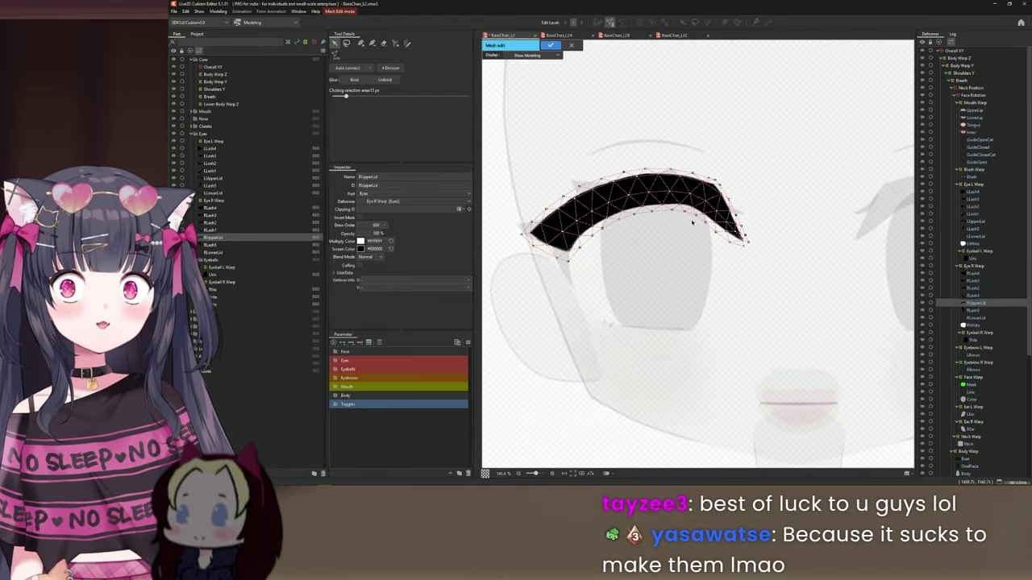
{"action": "scroll", "coordinate": [691, 223], "scroll_direction": "up", "scroll_amount": 5}
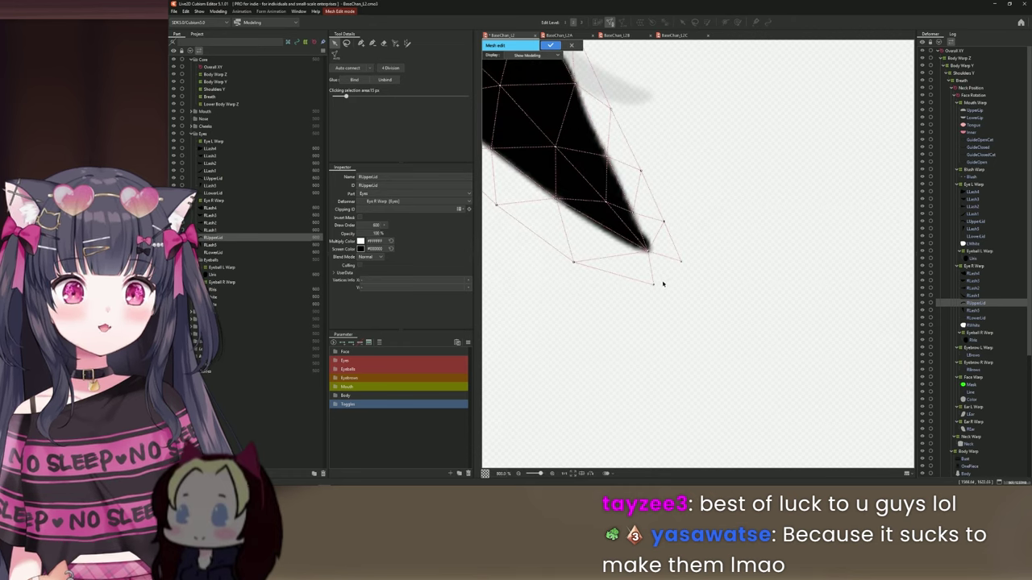
{"action": "scroll", "coordinate": [653, 255], "scroll_direction": "up", "scroll_amount": 3}
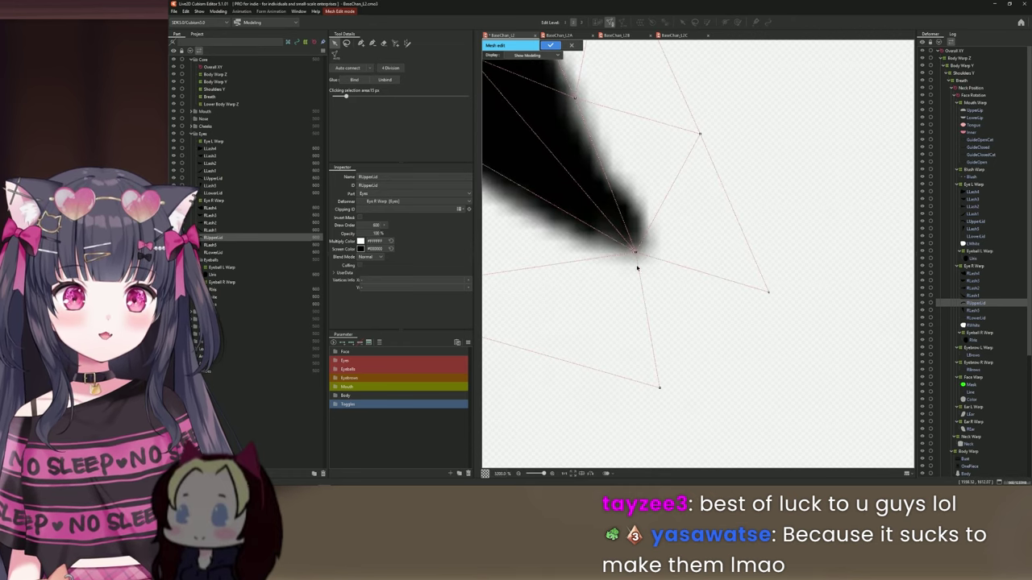
{"action": "scroll", "coordinate": [628, 251], "scroll_direction": "down", "scroll_amount": 2}
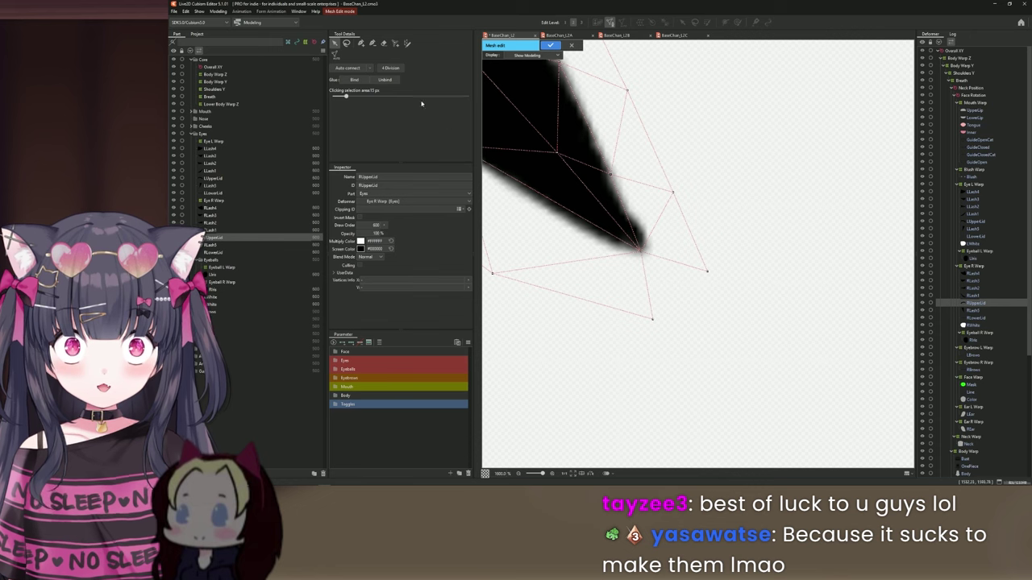
{"action": "left_click", "coordinate": [335, 43]}
{"action": "left_click", "coordinate": [707, 273]}
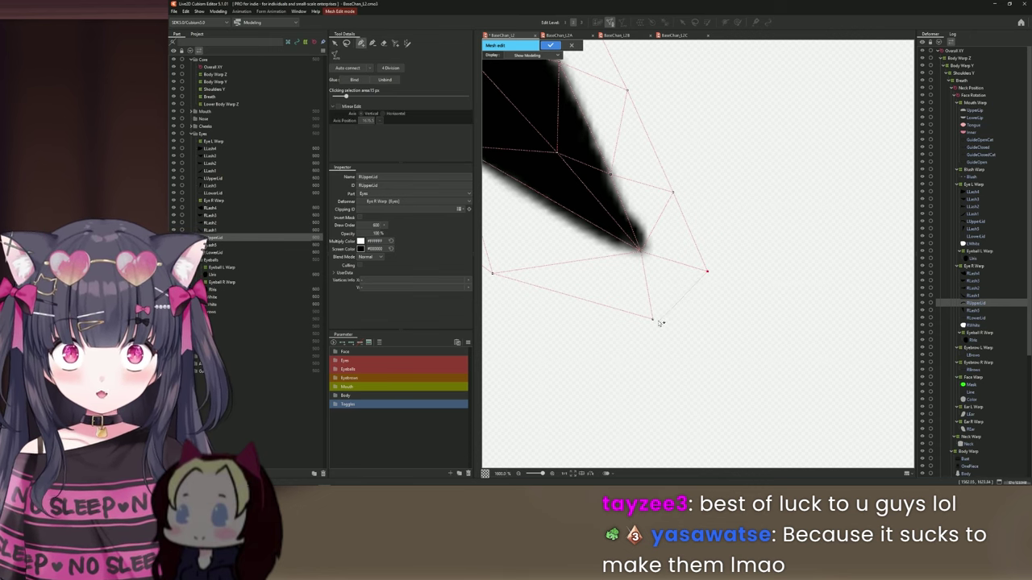
{"action": "left_click", "coordinate": [652, 319]}
- Check the whole lid mesh and apply the mesh edit to RUpperLid
{"action": "left_click", "coordinate": [335, 43]}
{"action": "scroll", "coordinate": [664, 280], "scroll_direction": "down", "scroll_amount": 5}
{"action": "scroll", "coordinate": [649, 309], "scroll_direction": "up", "scroll_amount": 3}
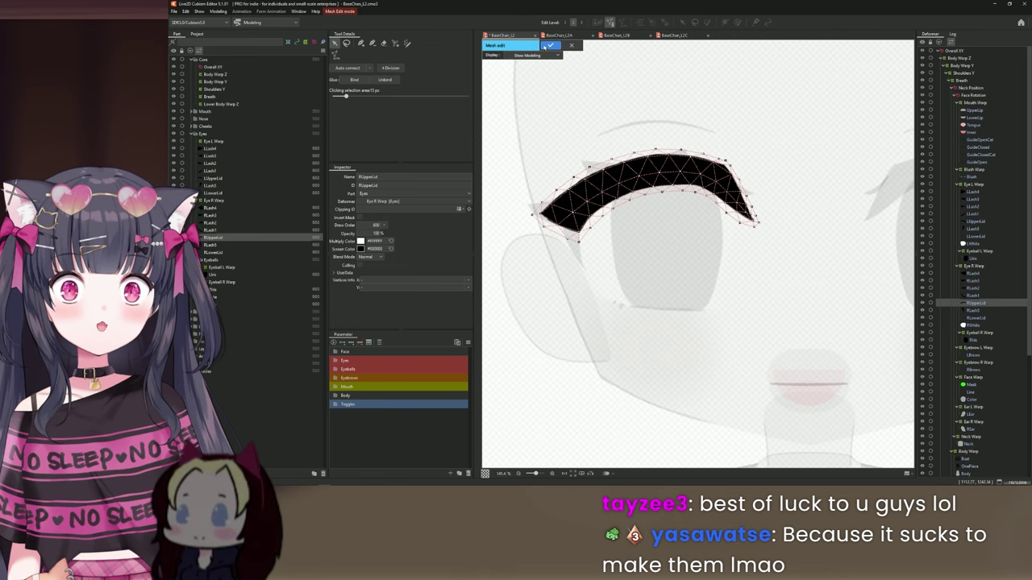
{"action": "left_click", "coordinate": [549, 46]}
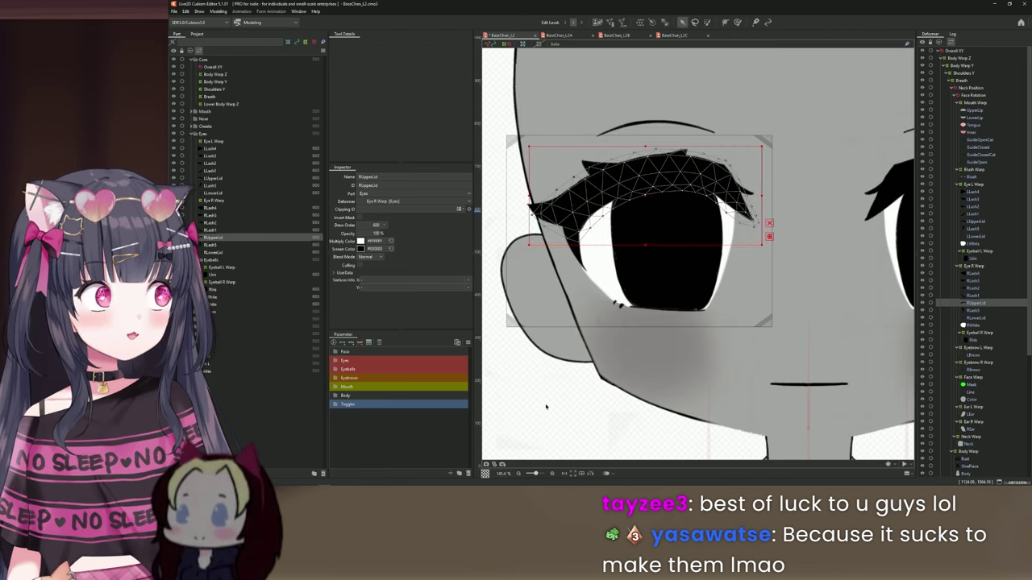
- Compare the meshes of LUpperLid and RUpperLid, isolating the lid with Solo view and restoring the full view
{"action": "scroll", "coordinate": [835, 213], "scroll_direction": "down", "scroll_amount": 3}
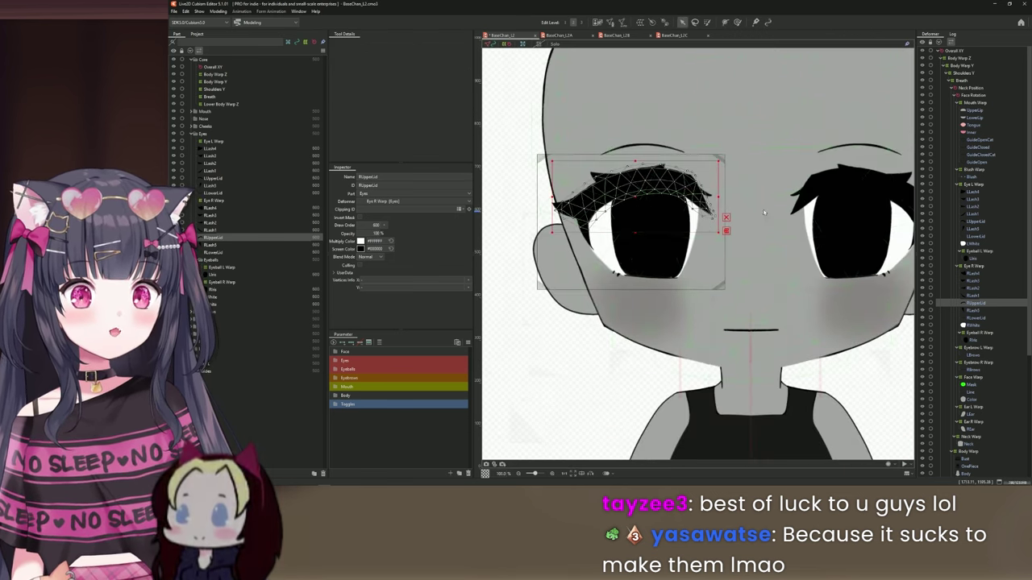
{"action": "left_click", "coordinate": [812, 187]}
{"action": "double_click", "coordinate": [812, 187]}
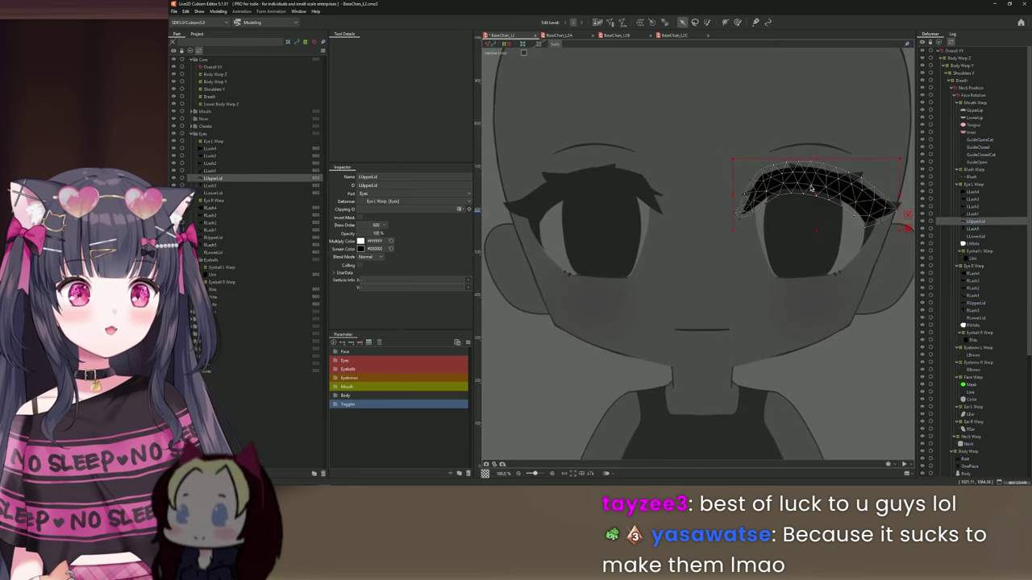
{"action": "key", "text": "k"}
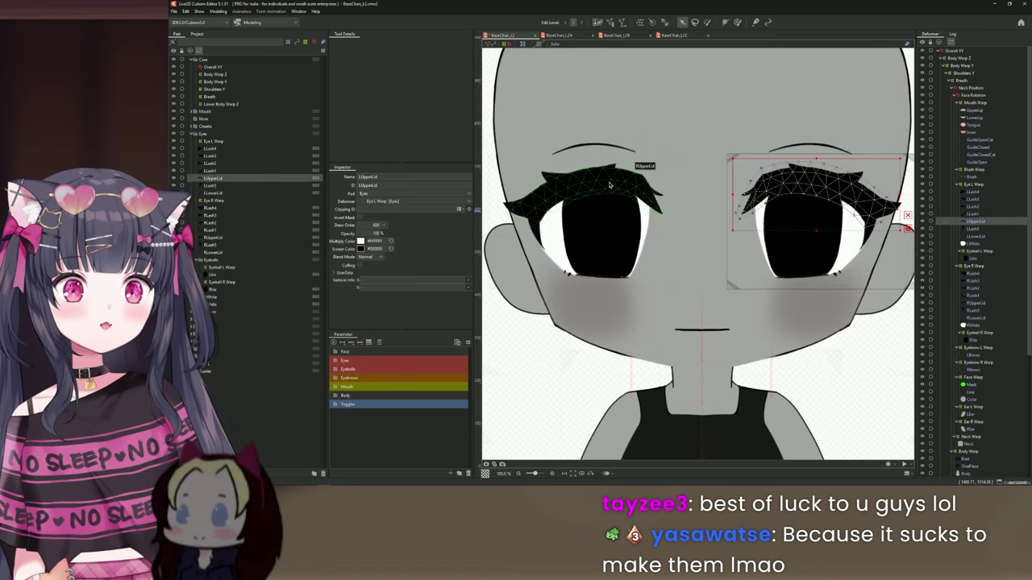
{"action": "key", "text": "k"}
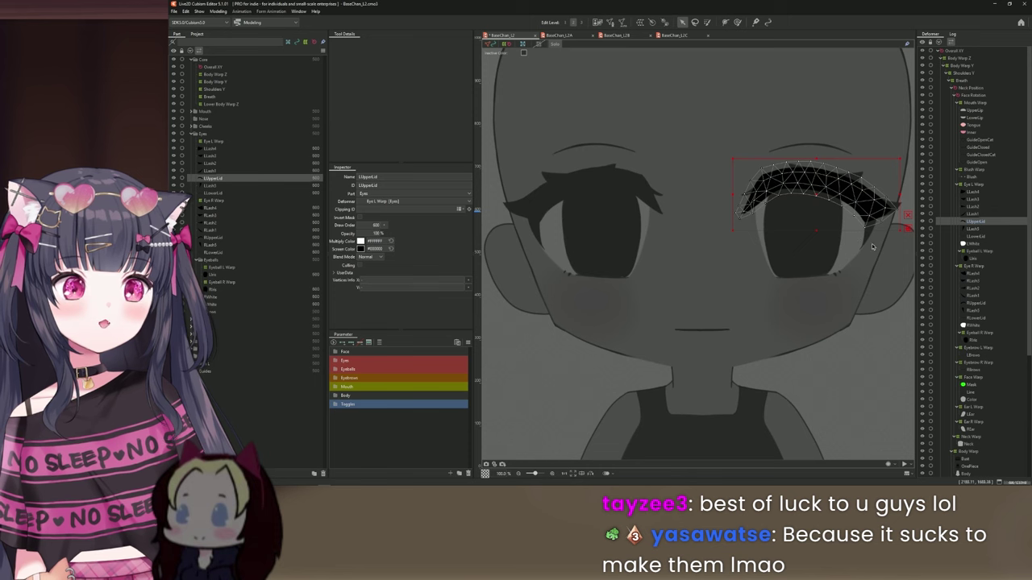
{"action": "key", "text": "k"}
{"action": "left_click", "coordinate": [601, 183]}
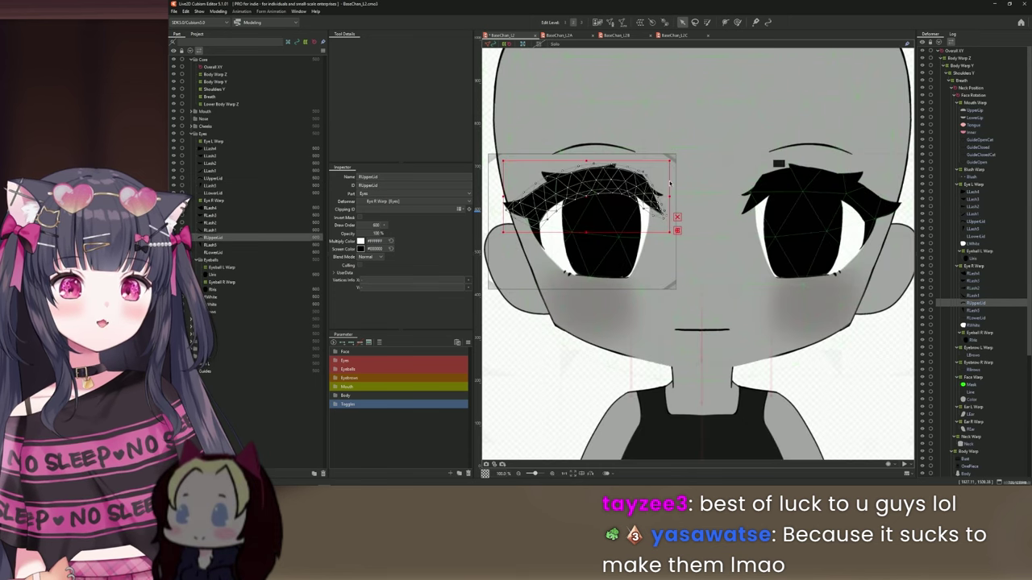
{"action": "double_click", "coordinate": [562, 198]}
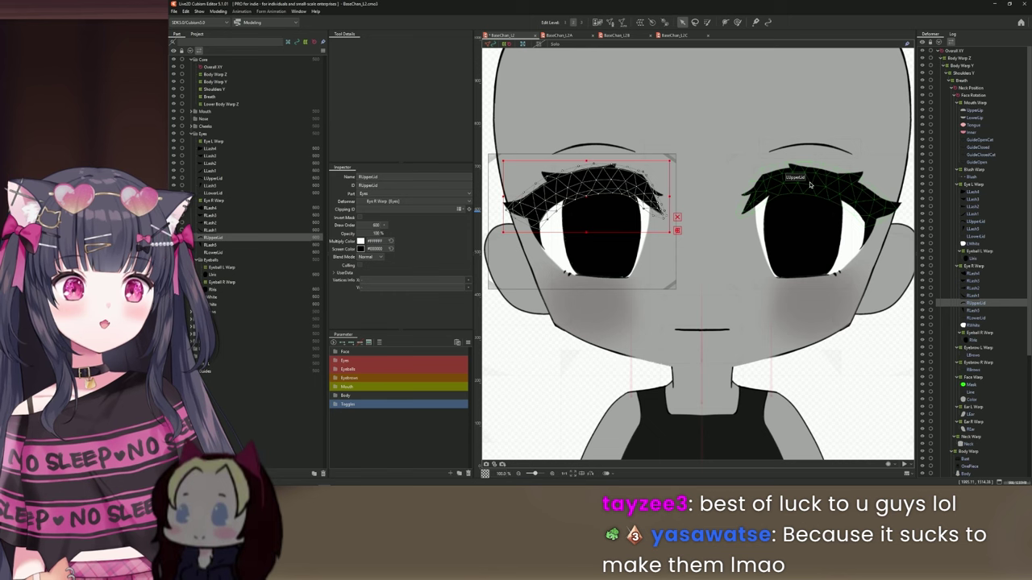
{"action": "double_click", "coordinate": [766, 196]}
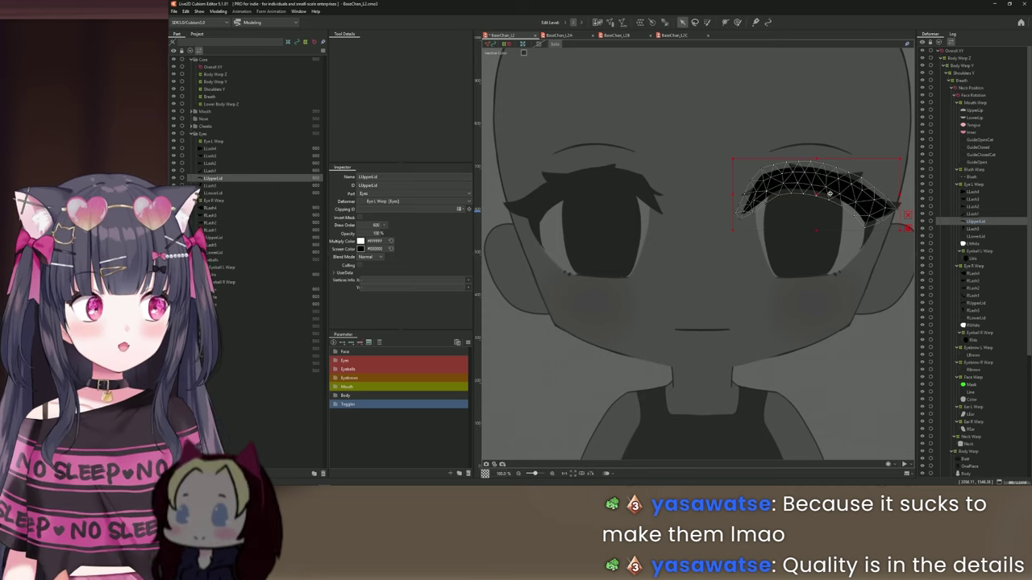
{"action": "key", "text": "s"}
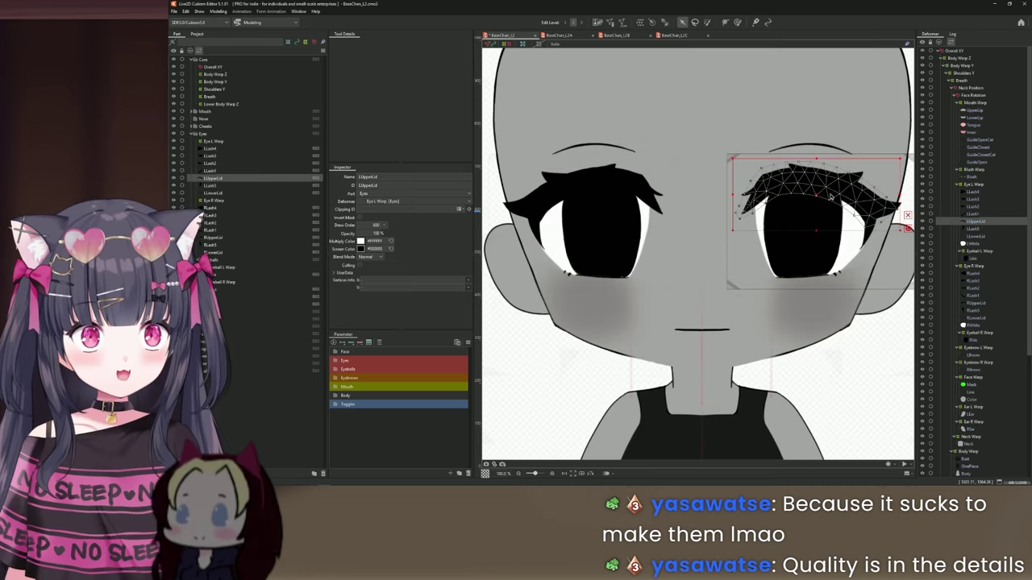
- Switch to the BaseChan_L2C model and examine RUpperLid's mesh and deform path in Solo view
{"action": "left_click", "coordinate": [686, 37]}
{"action": "scroll", "coordinate": [653, 236], "scroll_direction": "up", "scroll_amount": 5}
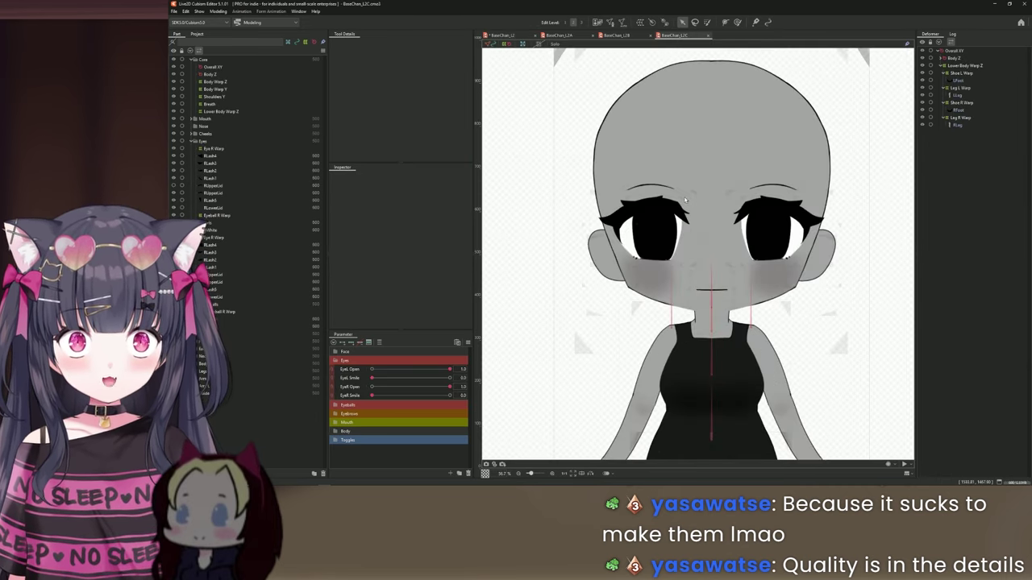
{"action": "left_click_drag", "start_coordinate": [449, 370], "coordinate": [508, 368]}
{"action": "left_click", "coordinate": [587, 208]}
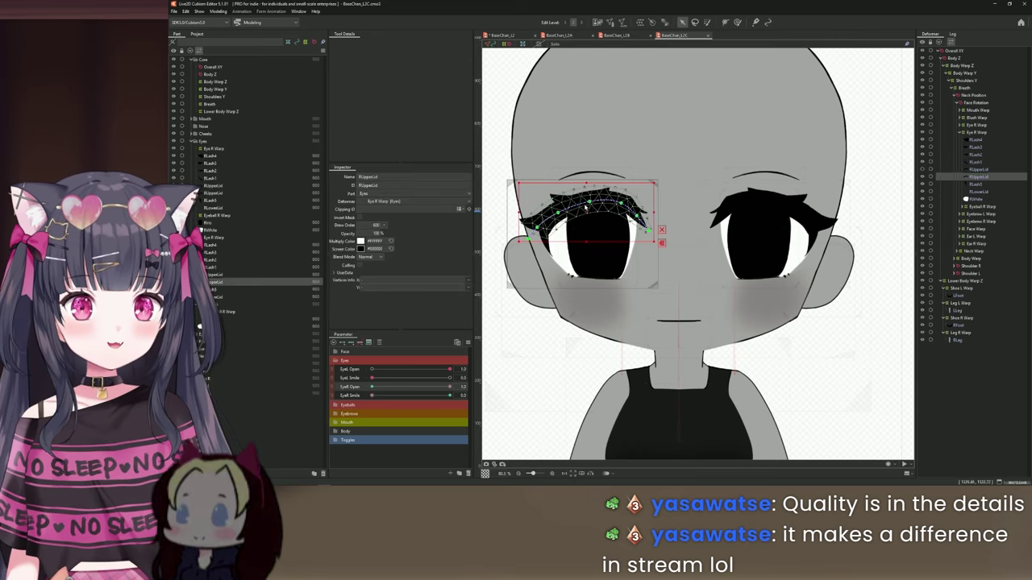
{"action": "scroll", "coordinate": [605, 205], "scroll_direction": "up", "scroll_amount": 3}
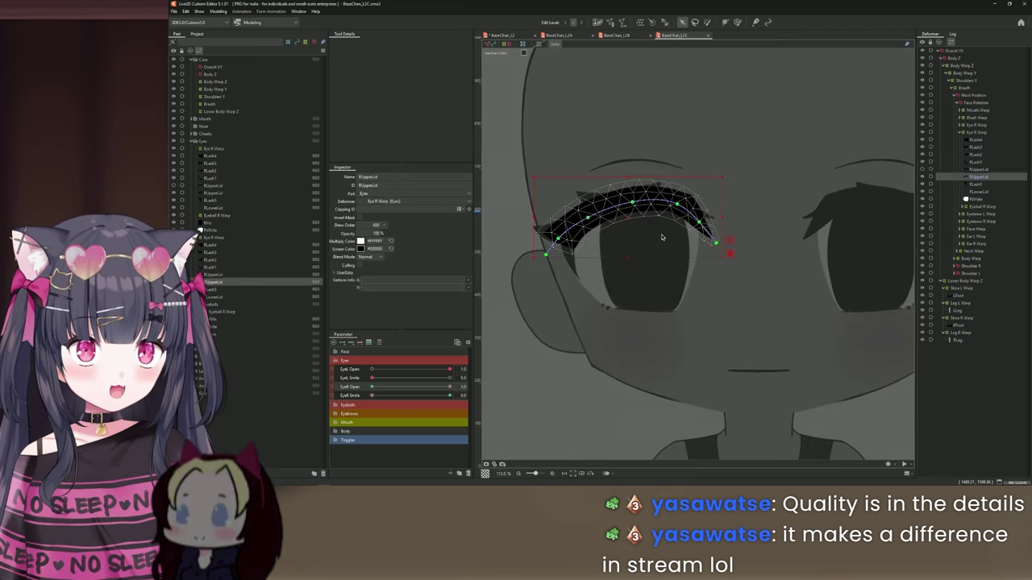
{"action": "key", "text": "s"}
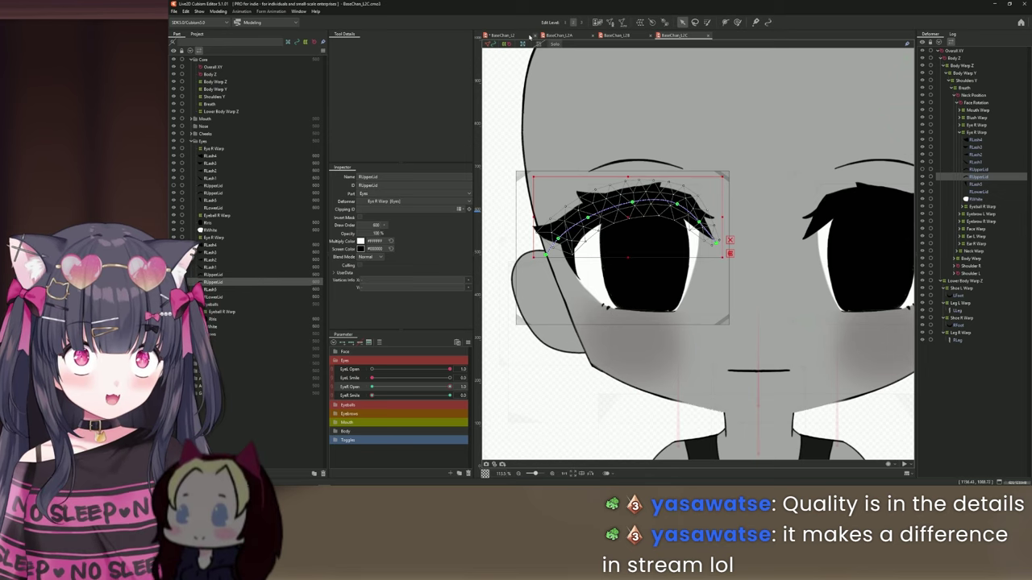
- Return to the BaseChan_L2 model and examine RUpperLid's rebuilt mesh up close, with and without Solo view
{"action": "left_click", "coordinate": [503, 35]}
{"action": "scroll", "coordinate": [600, 184], "scroll_direction": "down", "scroll_amount": 2}
{"action": "left_click", "coordinate": [598, 184]}
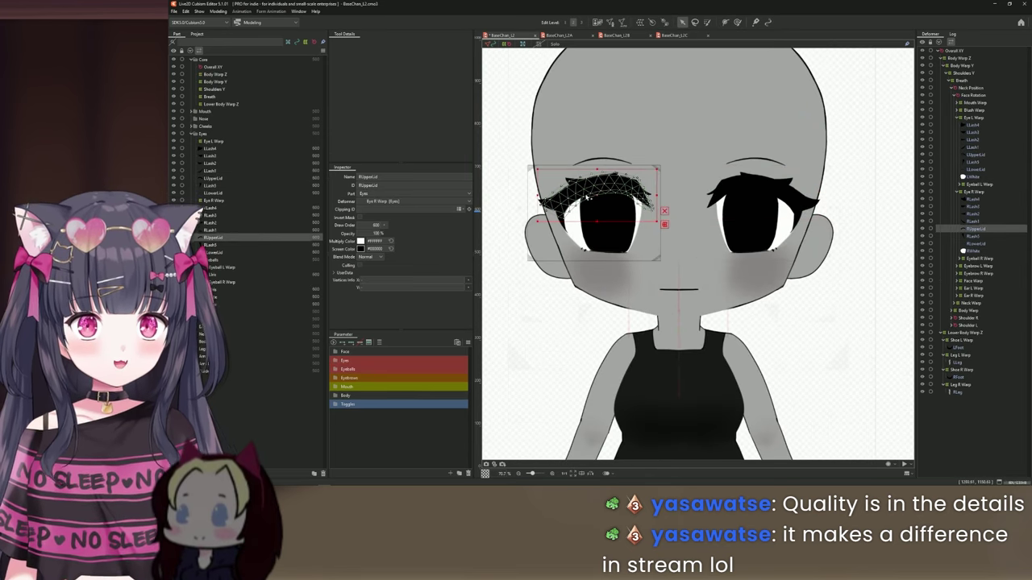
{"action": "scroll", "coordinate": [605, 189], "scroll_direction": "up", "scroll_amount": 4}
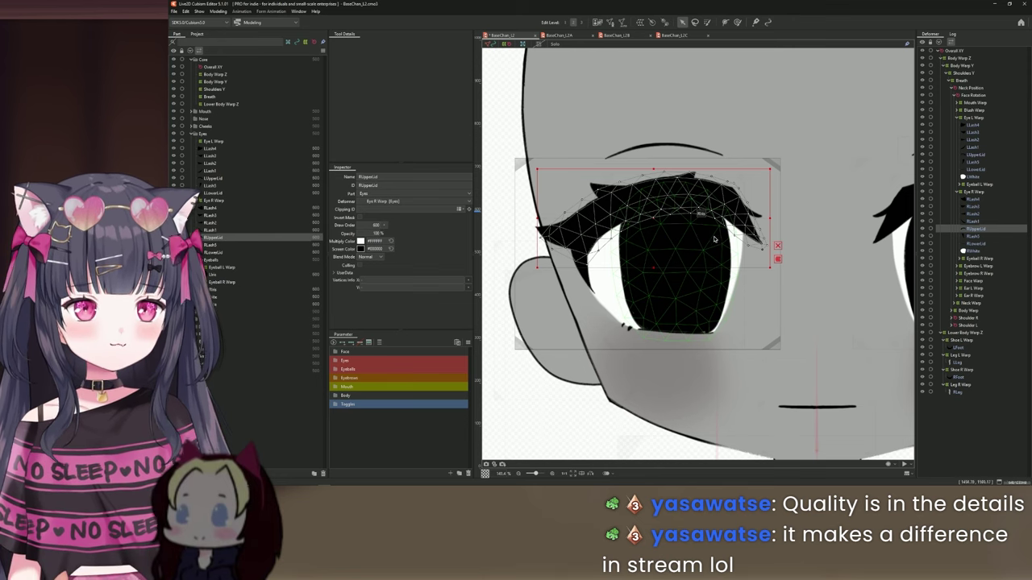
{"action": "scroll", "coordinate": [673, 234], "scroll_direction": "up", "scroll_amount": 1}
{"action": "key", "text": "s"}
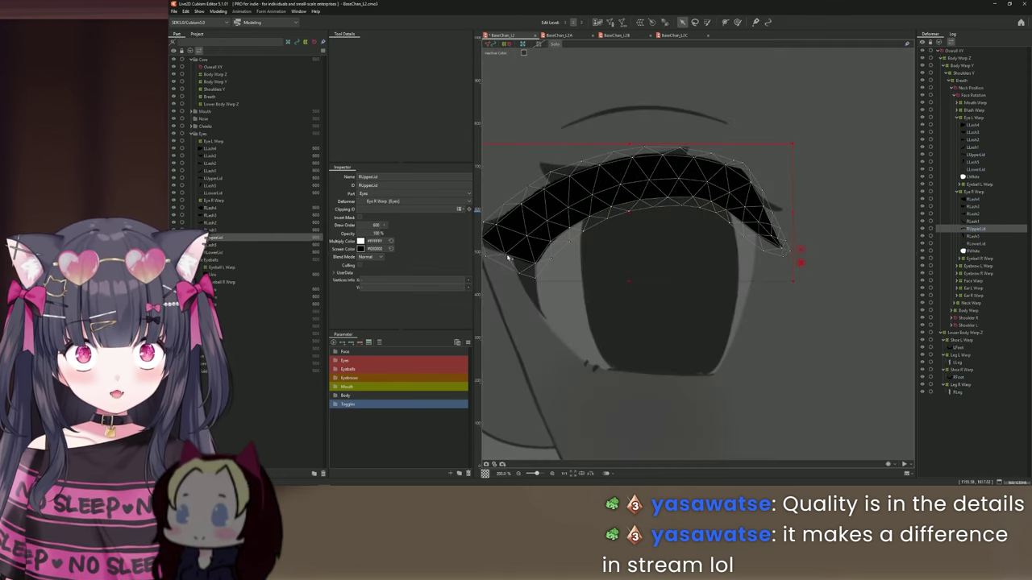
{"action": "key", "text": "s"}
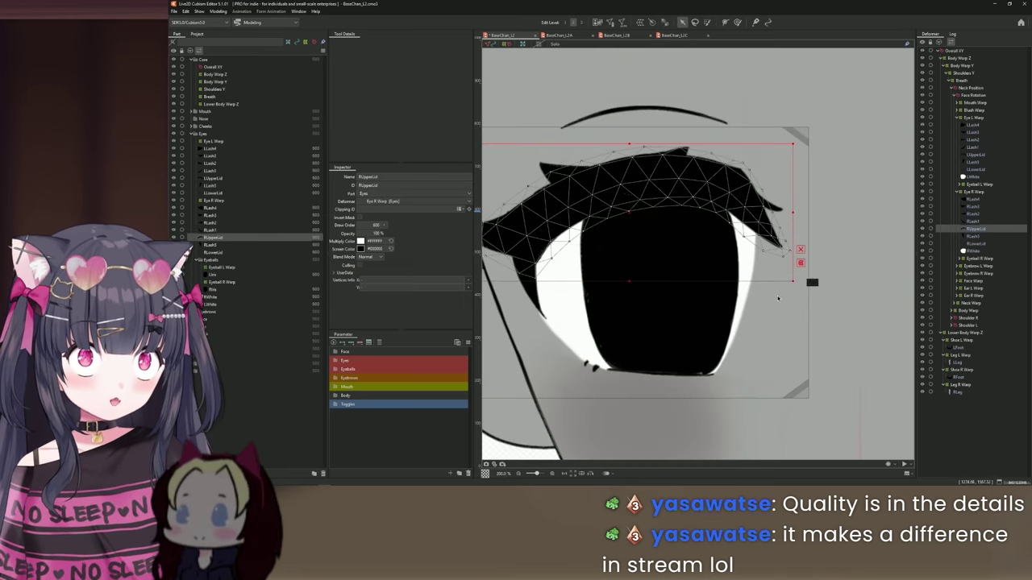
{"action": "scroll", "coordinate": [708, 236], "scroll_direction": "down", "scroll_amount": 3}
{"action": "left_click_drag", "start_coordinate": [762, 229], "coordinate": [740, 230]}
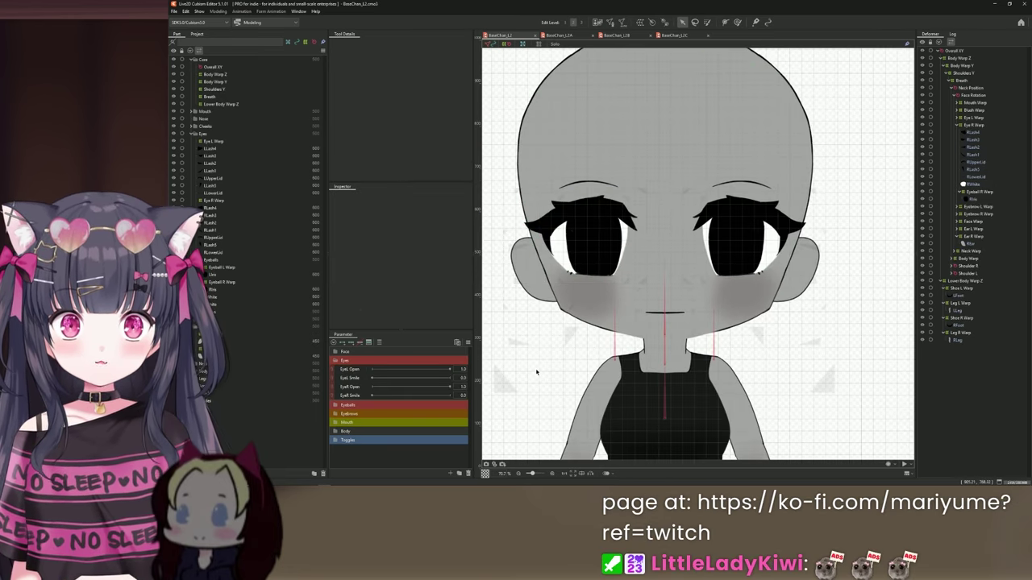
- Save the BaseChan_L2 model and collapse the Eyes parameter group
{"action": "key", "text": "ctrl+s"}
{"action": "key", "text": "alt+Tab"}
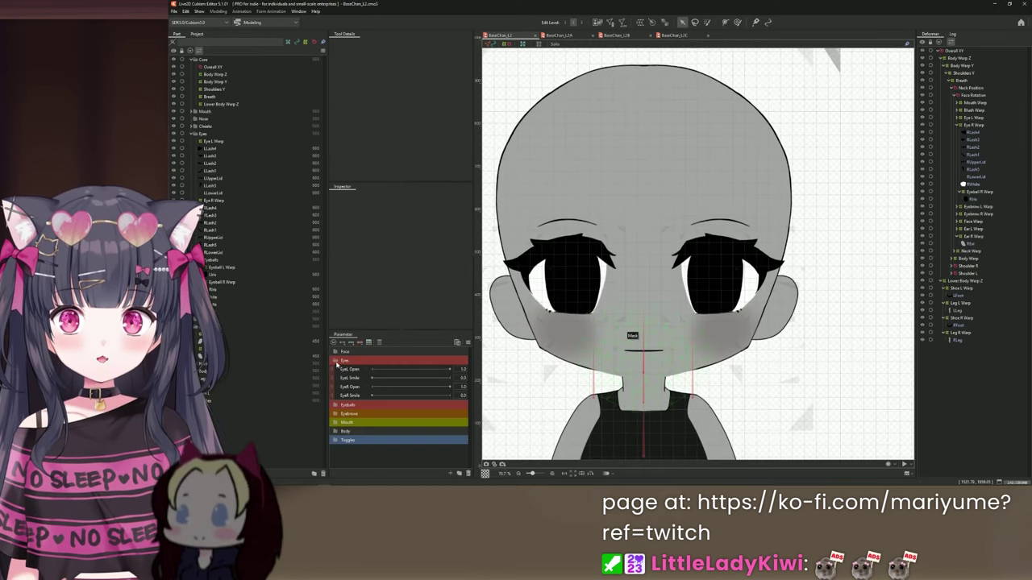
{"action": "left_click", "coordinate": [336, 362]}
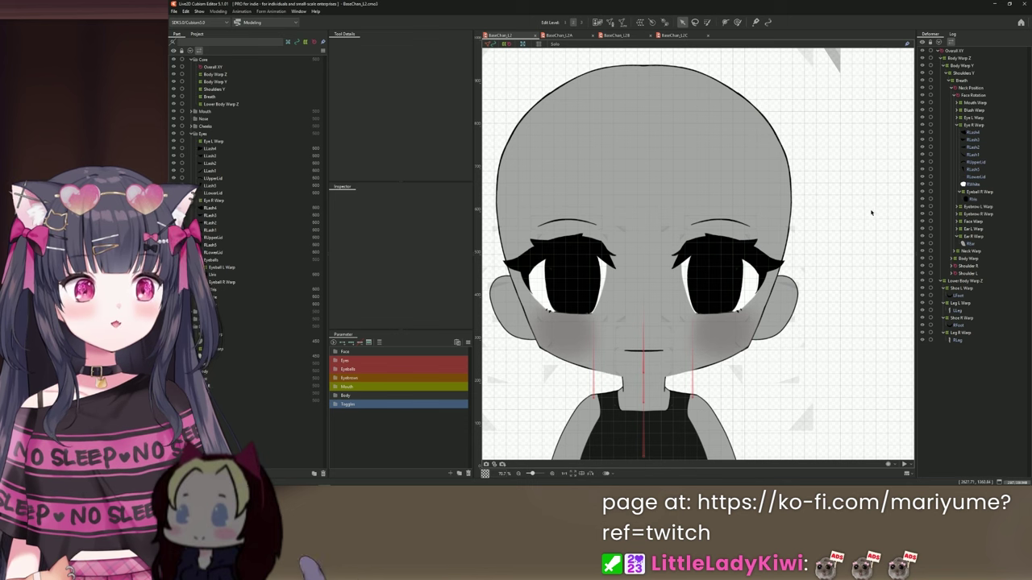
- Select the Face Rotation deformer and expand the Face parameter group to show its angle parameters
{"action": "left_click", "coordinate": [961, 95]}
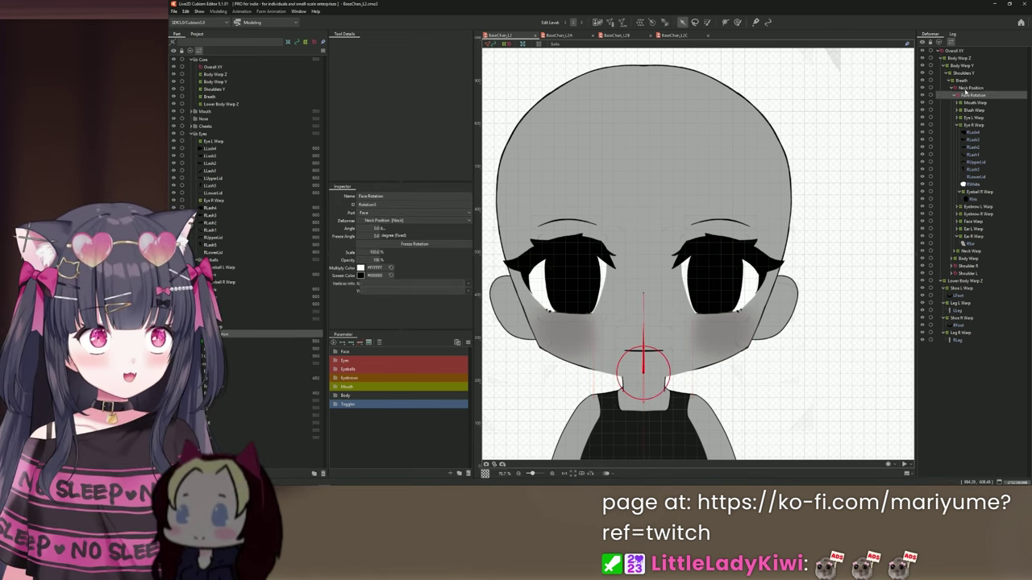
{"action": "left_click", "coordinate": [966, 88]}
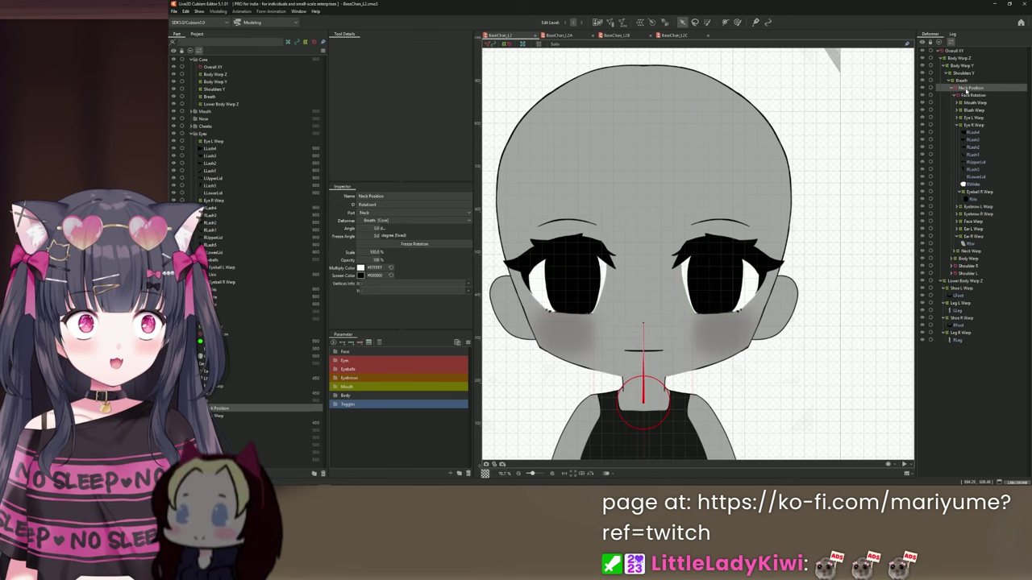
{"action": "left_click", "coordinate": [968, 95]}
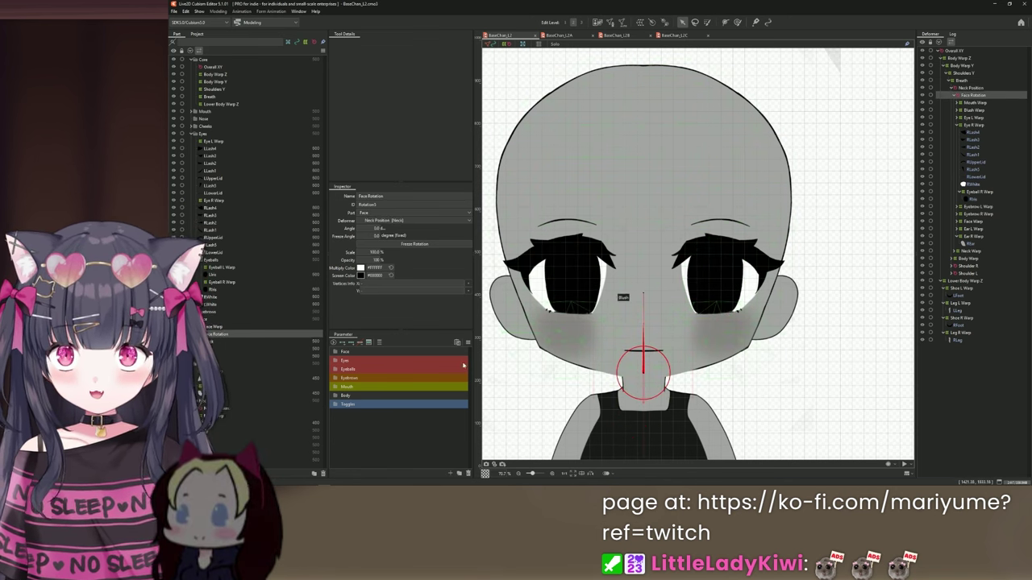
{"action": "left_click", "coordinate": [336, 352]}
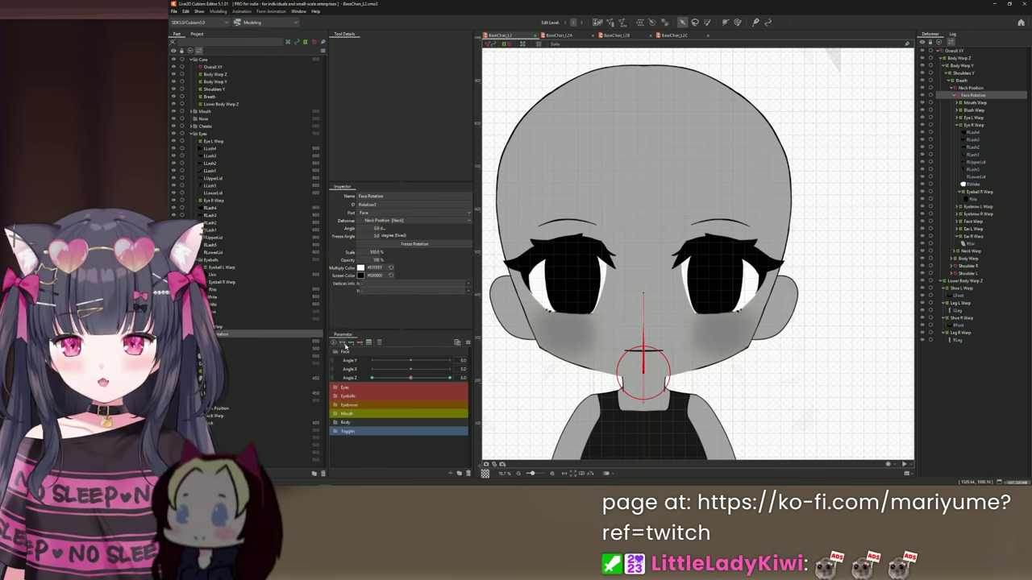
- Clear Face Rotation's existing keyforms on the Angle Z parameter and add three new keyforms
{"action": "left_click", "coordinate": [348, 378]}
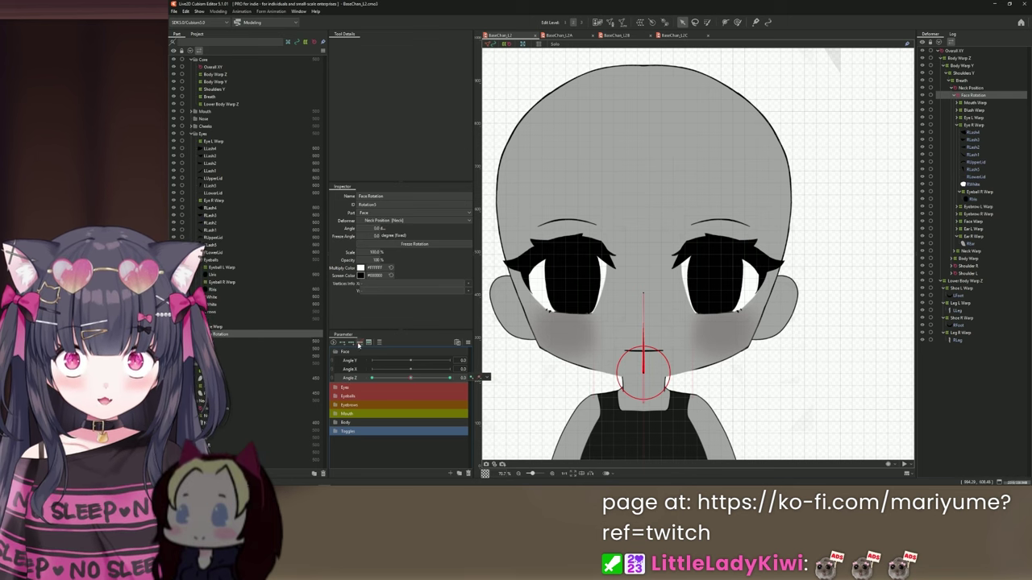
{"action": "left_click", "coordinate": [395, 390]}
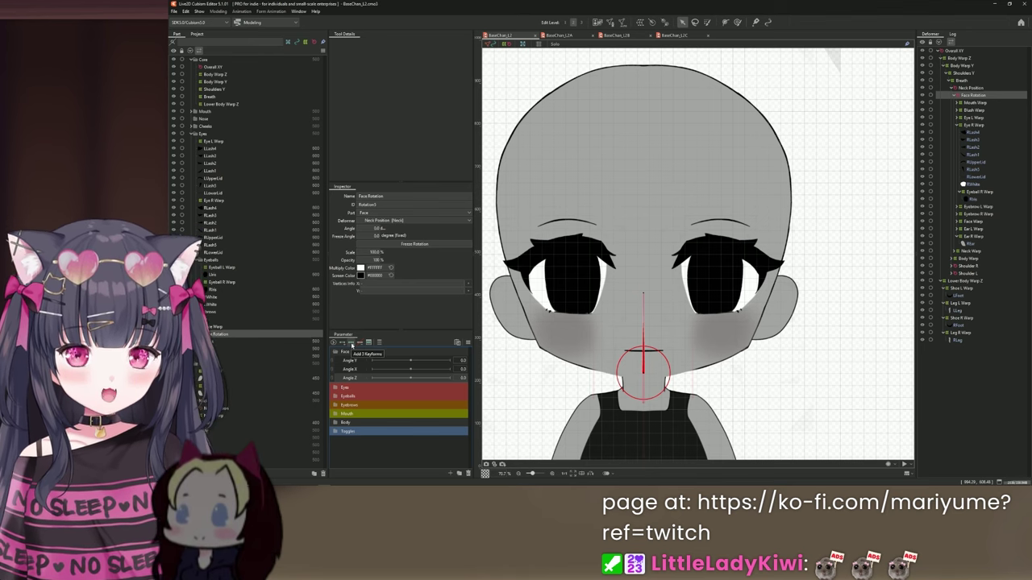
{"action": "left_click", "coordinate": [412, 379]}
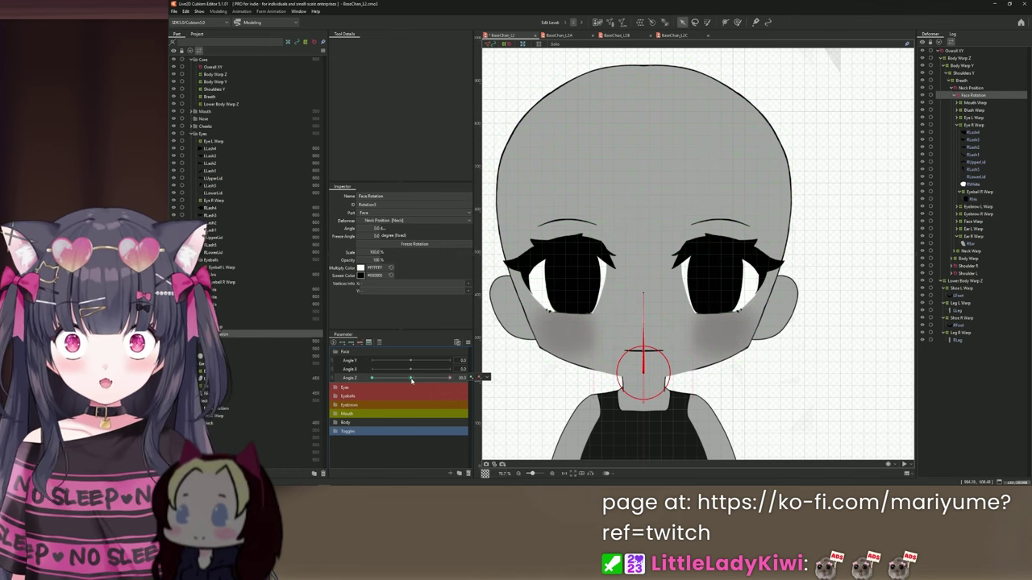
- Examine Angle Z's three keys by moving the parameter through -30, 0 and 30
{"action": "left_click", "coordinate": [411, 379]}
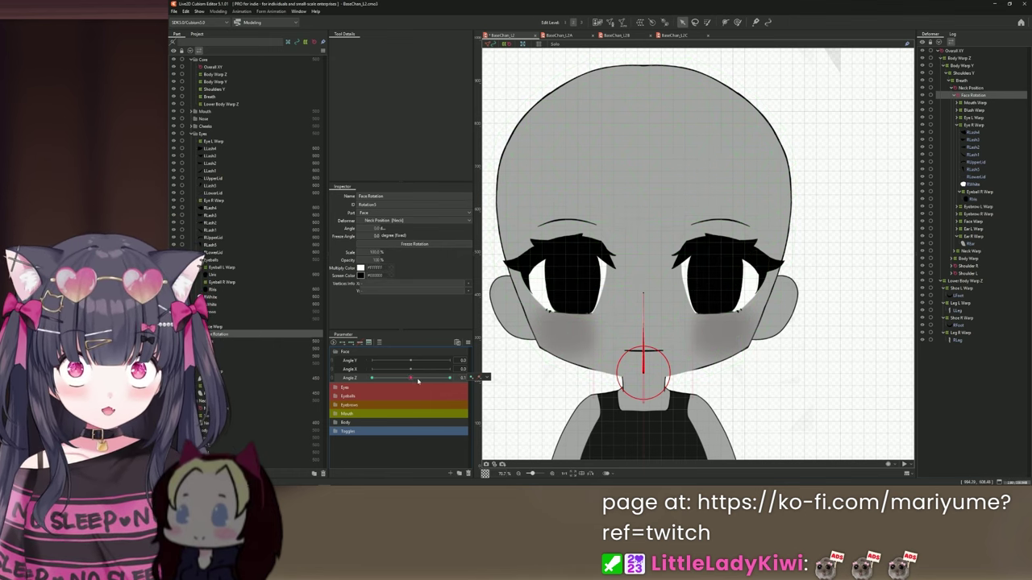
{"action": "left_click_drag", "start_coordinate": [418, 381], "coordinate": [426, 382]}
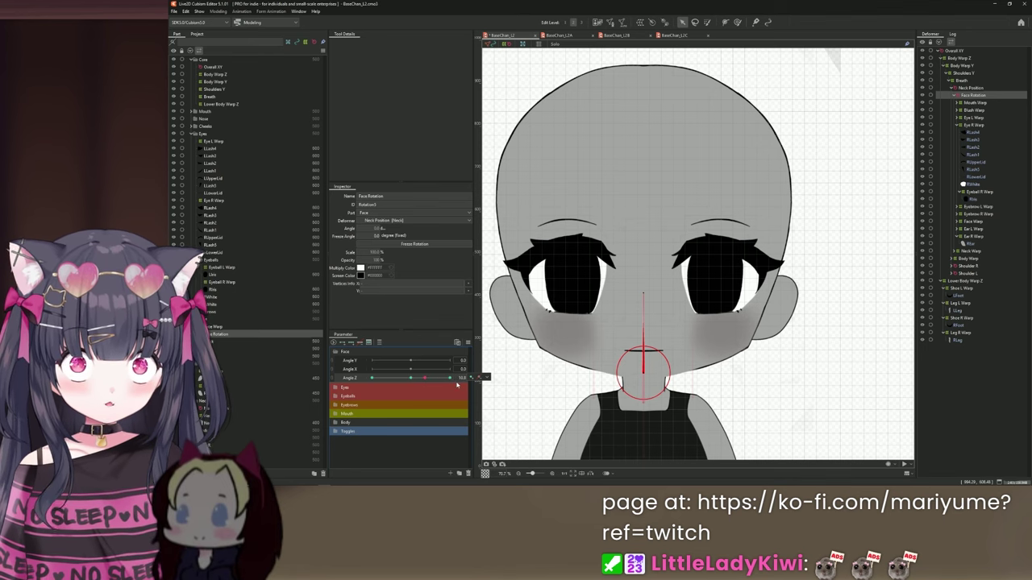
{"action": "left_click", "coordinate": [451, 382]}
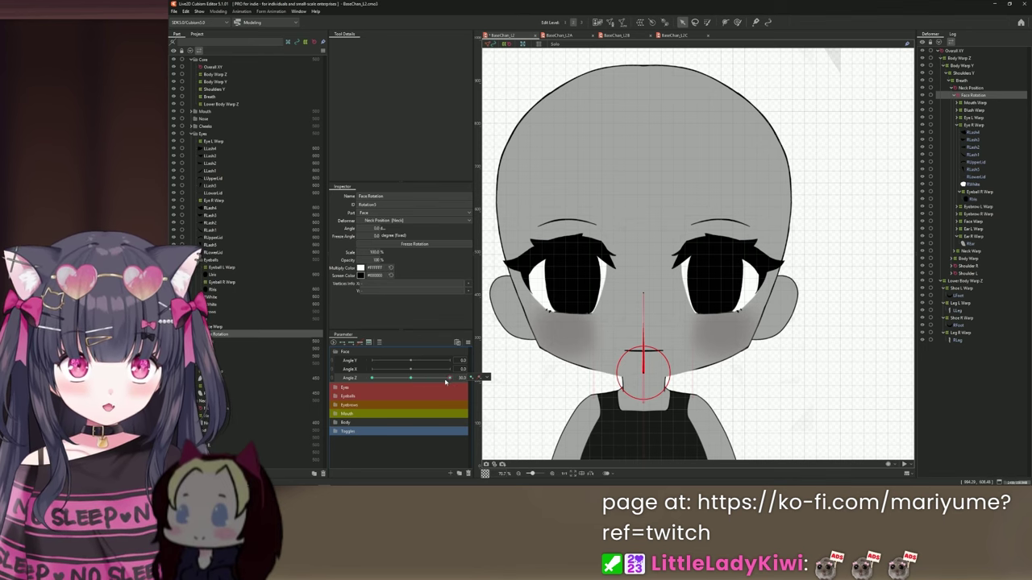
{"action": "left_click", "coordinate": [410, 380]}
{"action": "left_click", "coordinate": [379, 382]}
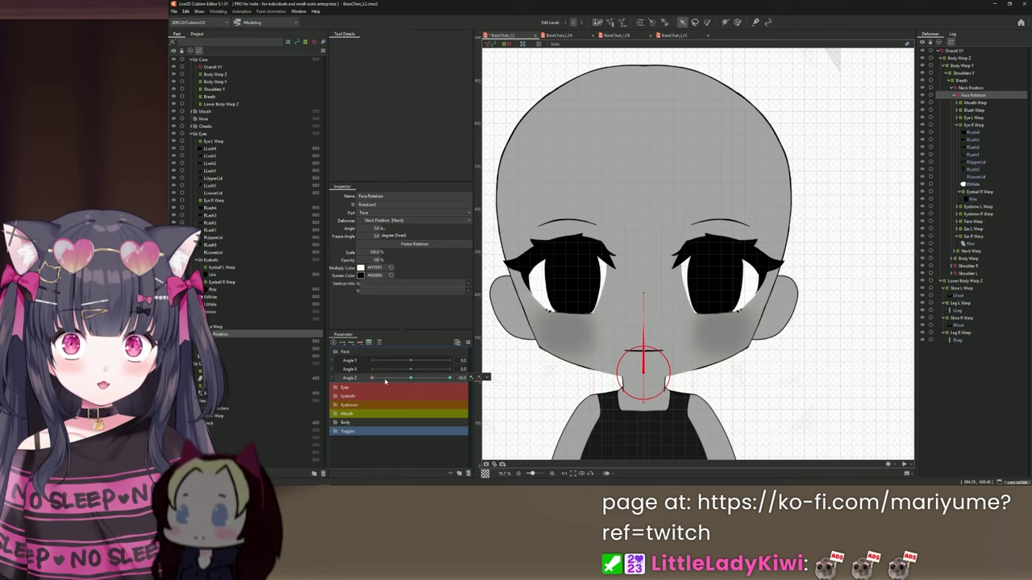
{"action": "left_click", "coordinate": [406, 378]}
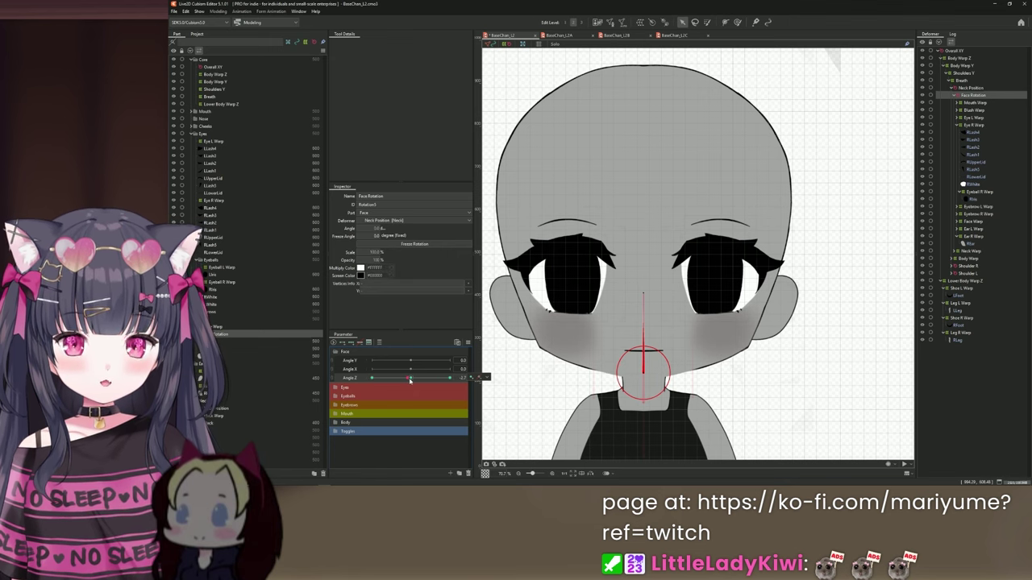
{"action": "left_click", "coordinate": [411, 380]}
{"action": "left_click", "coordinate": [410, 379]}
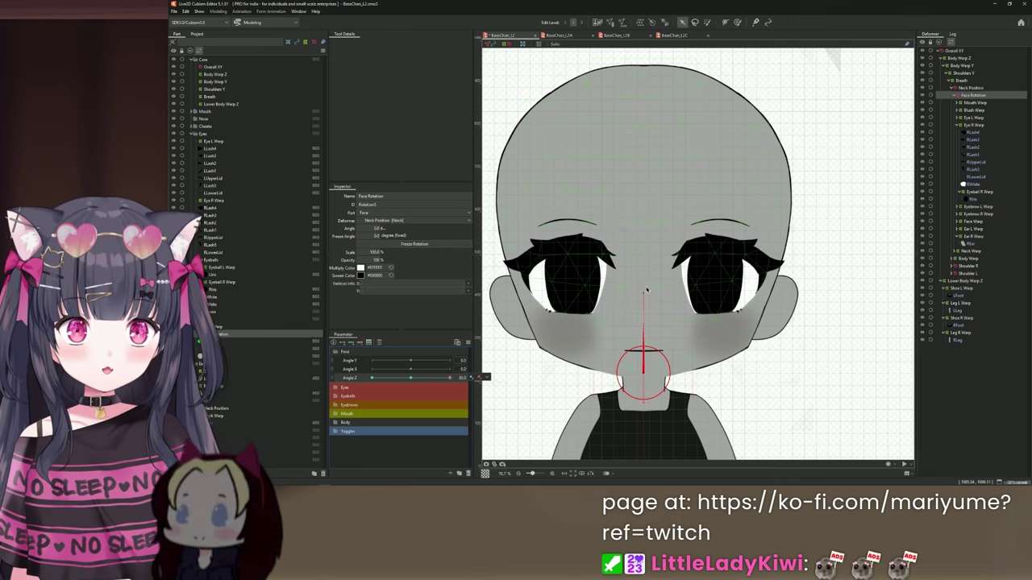
- Set Face Rotation's angle to 15 degrees at Angle Z 30 and to -15 degrees at Angle Z -30
{"action": "left_click_drag", "start_coordinate": [643, 290], "coordinate": [676, 302]}
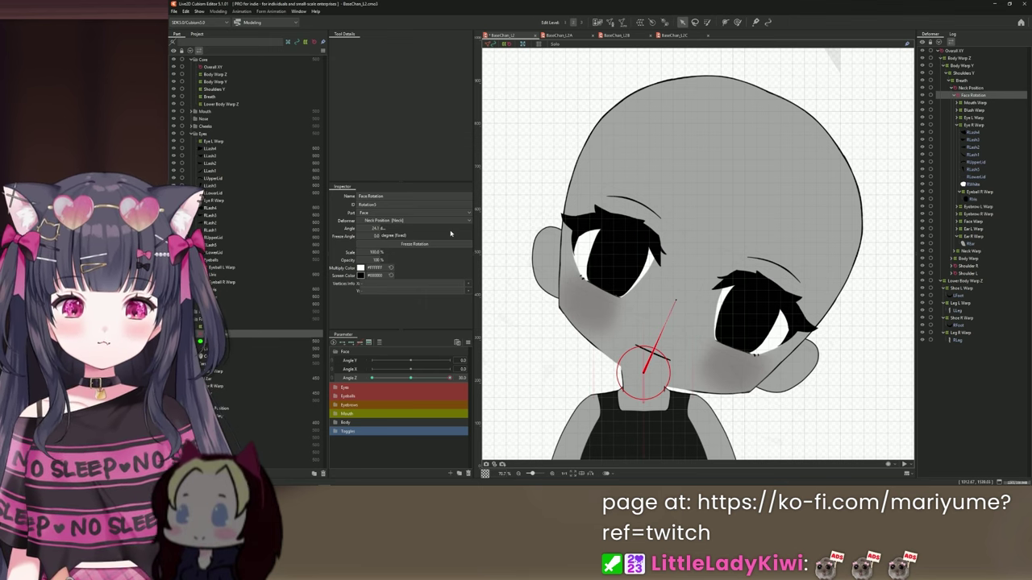
{"action": "double_click", "coordinate": [374, 229]}
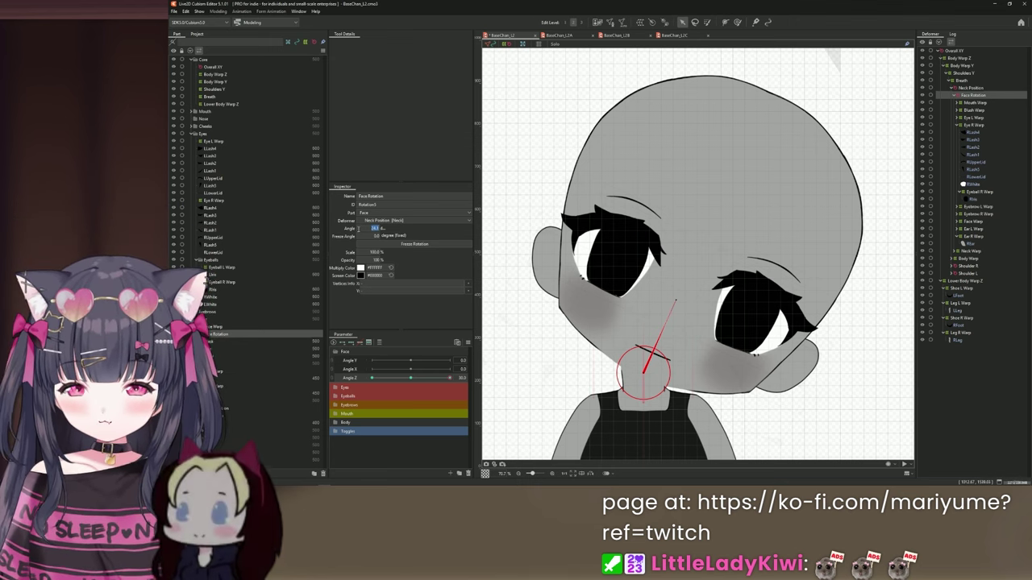
{"action": "type", "text": "15"}
{"action": "key", "text": "Return"}
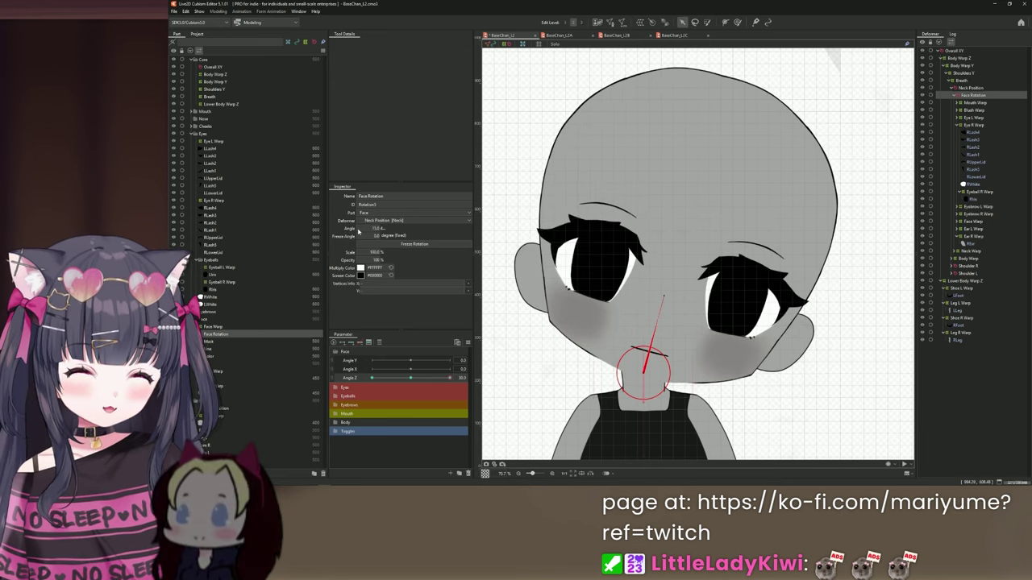
{"action": "left_click", "coordinate": [372, 379]}
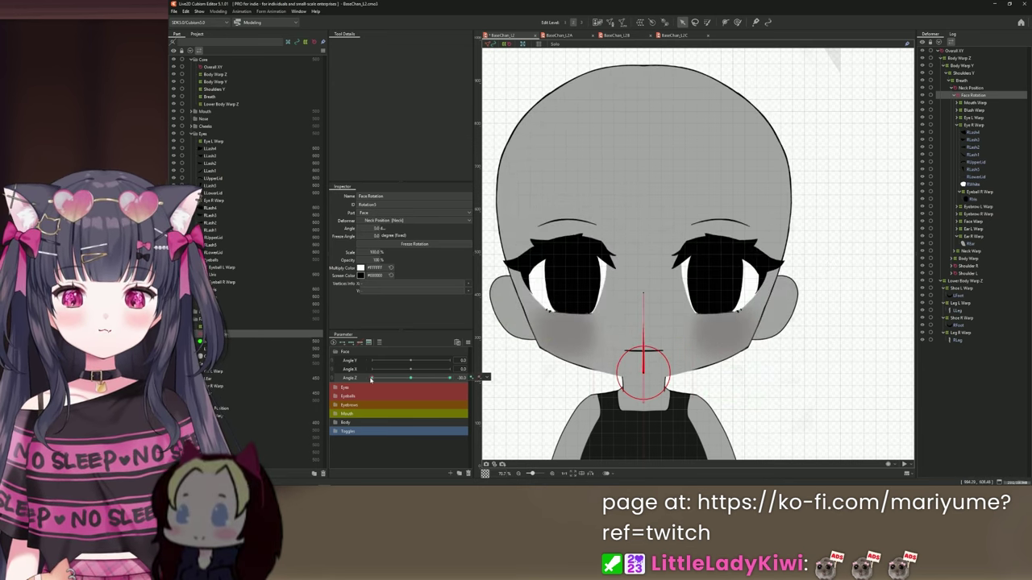
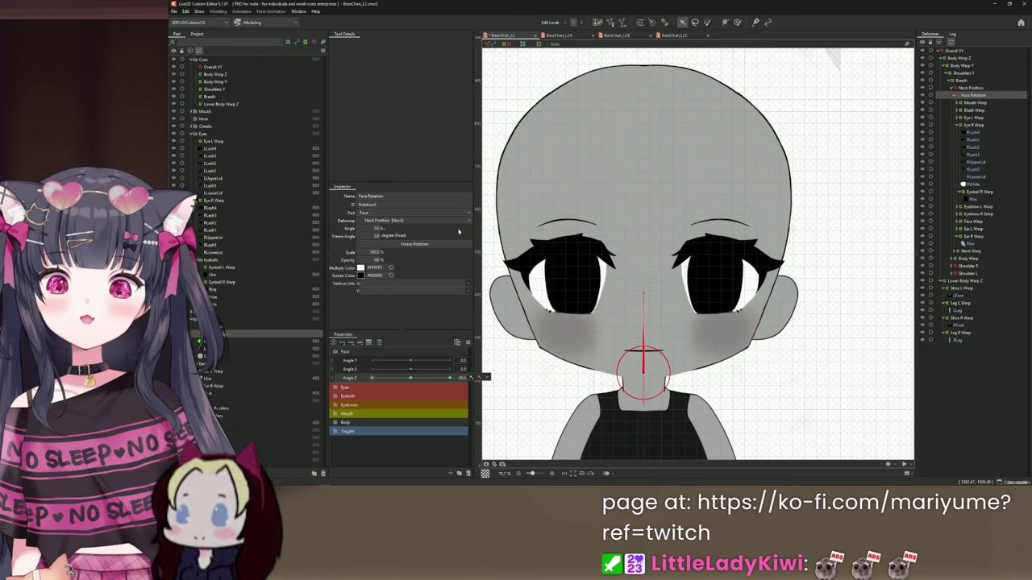
{"action": "left_click", "coordinate": [377, 229]}
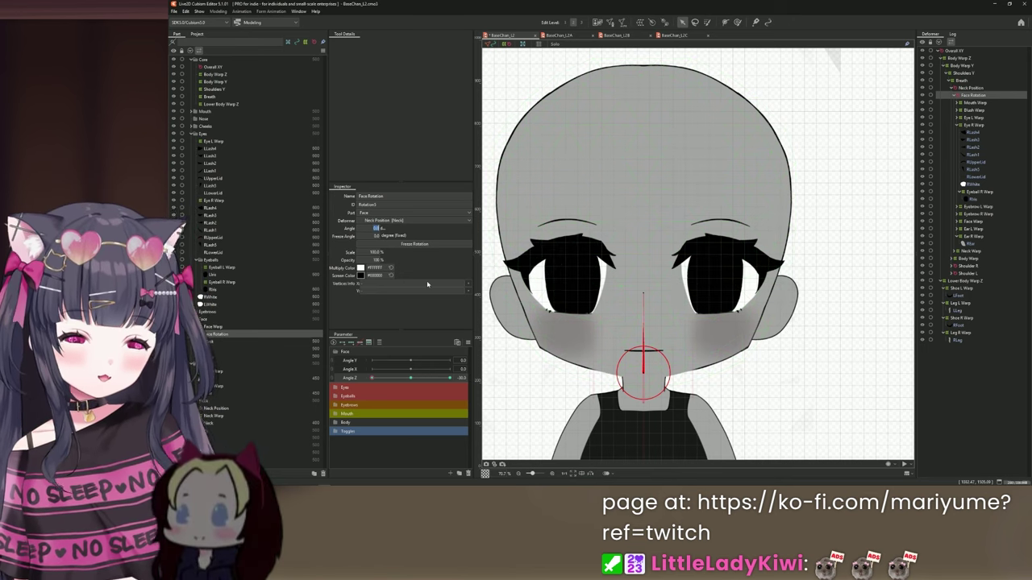
{"action": "type", "text": "-15"}
{"action": "key", "text": "Return"}
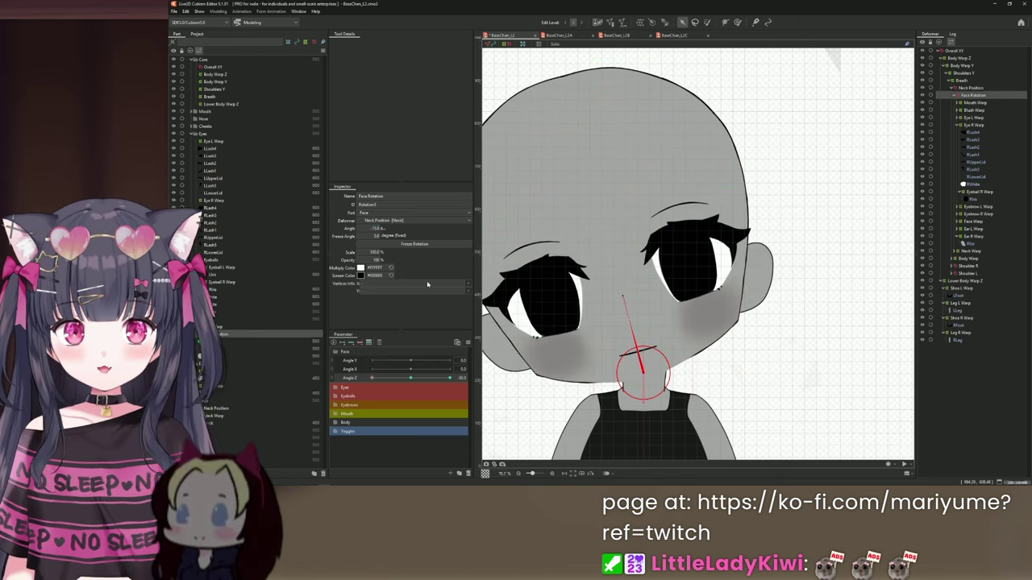
- Return Angle Z to its 30 key and set Face Rotation's angle to 15 degrees there
{"action": "left_click", "coordinate": [411, 378]}
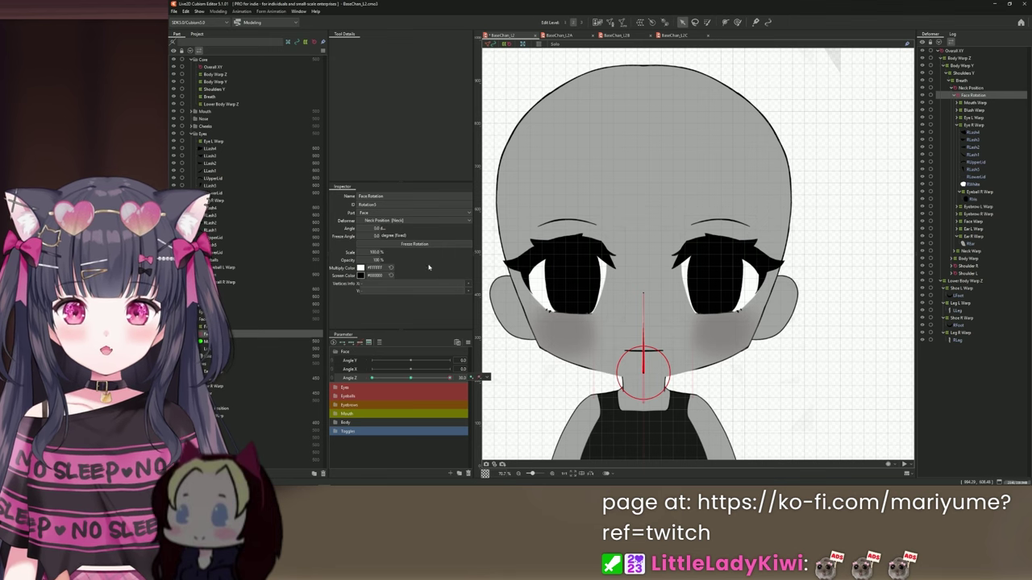
{"action": "left_click", "coordinate": [375, 228]}
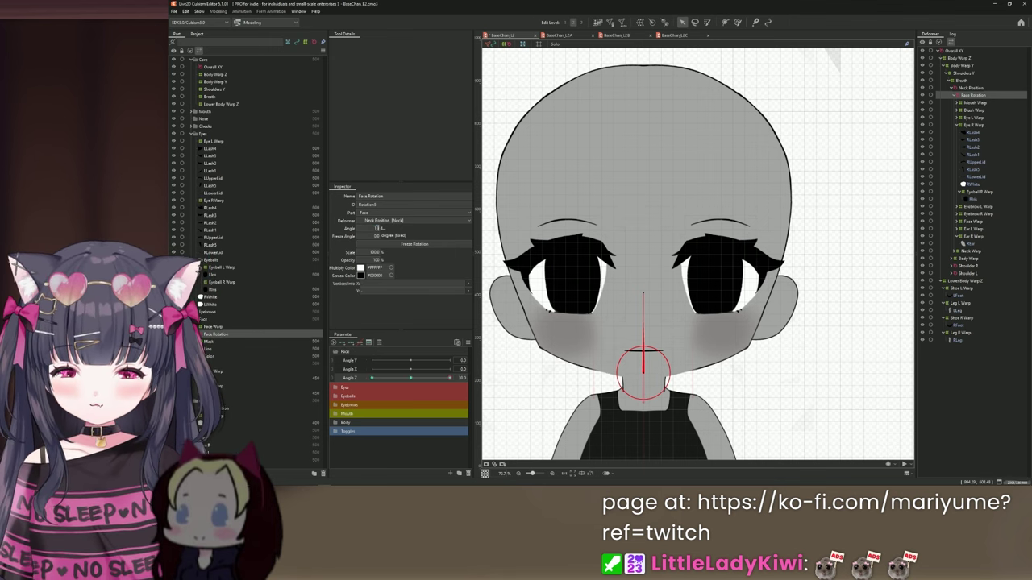
{"action": "type", "text": "15"}
{"action": "key", "text": "Return"}
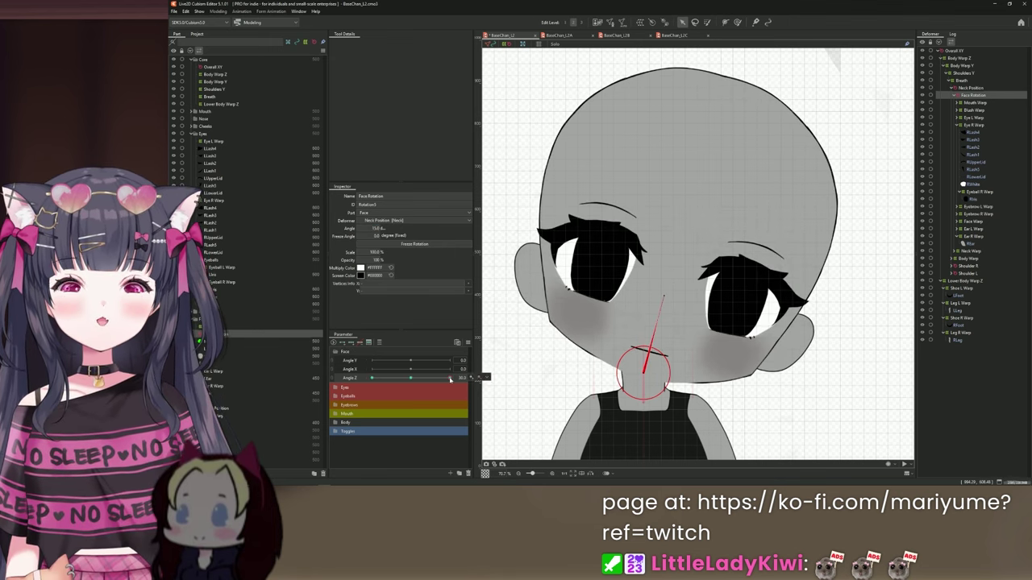
- Reflect Face Rotation's Angle Z motion horizontally and sweep the parameter to check the head tilt
{"action": "left_click", "coordinate": [468, 342]}
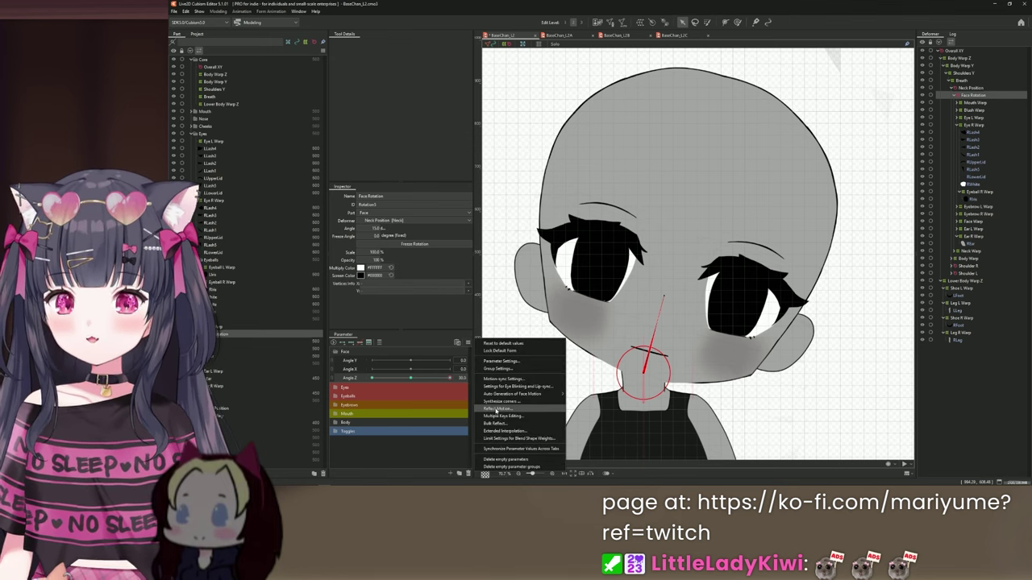
{"action": "left_click", "coordinate": [497, 409]}
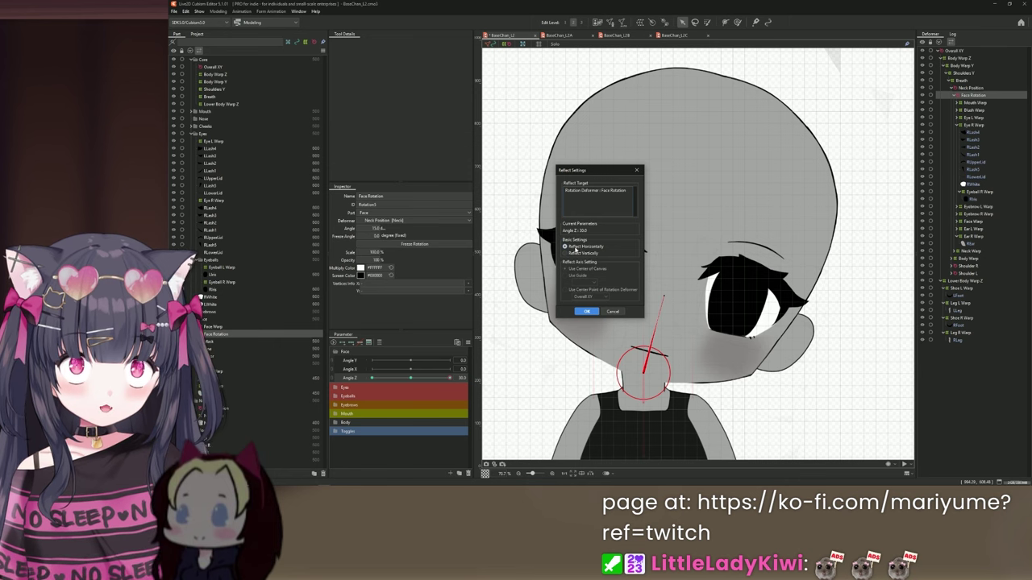
{"action": "left_click", "coordinate": [586, 311]}
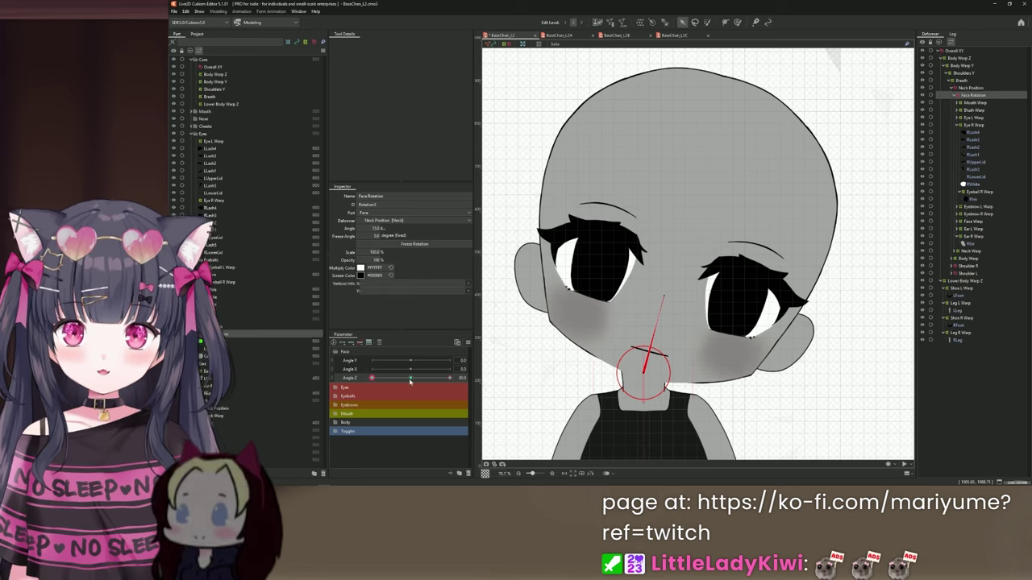
{"action": "left_click_drag", "start_coordinate": [410, 379], "coordinate": [502, 373]}
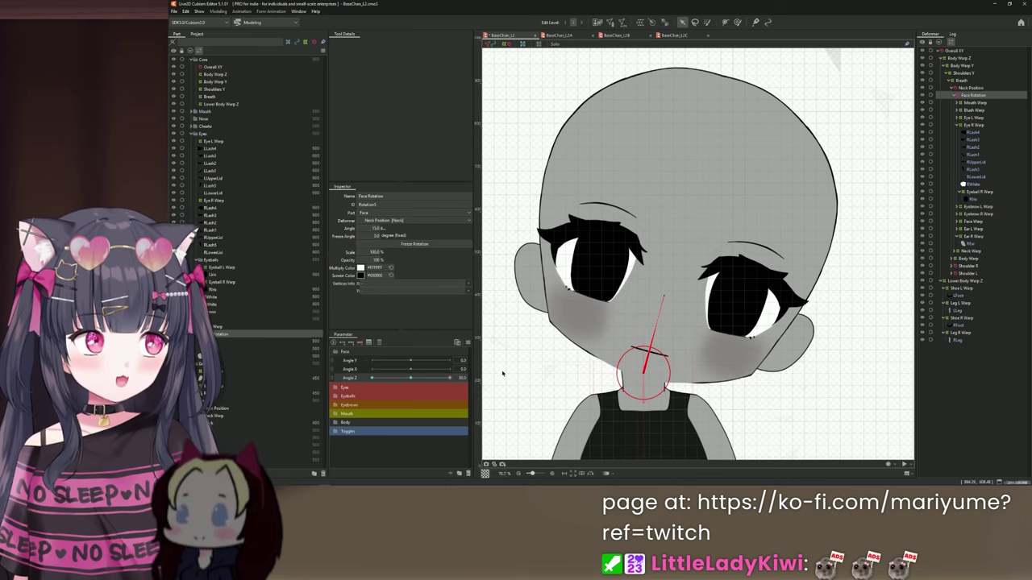
{"action": "scroll", "coordinate": [502, 373], "scroll_direction": "down", "scroll_amount": 4}
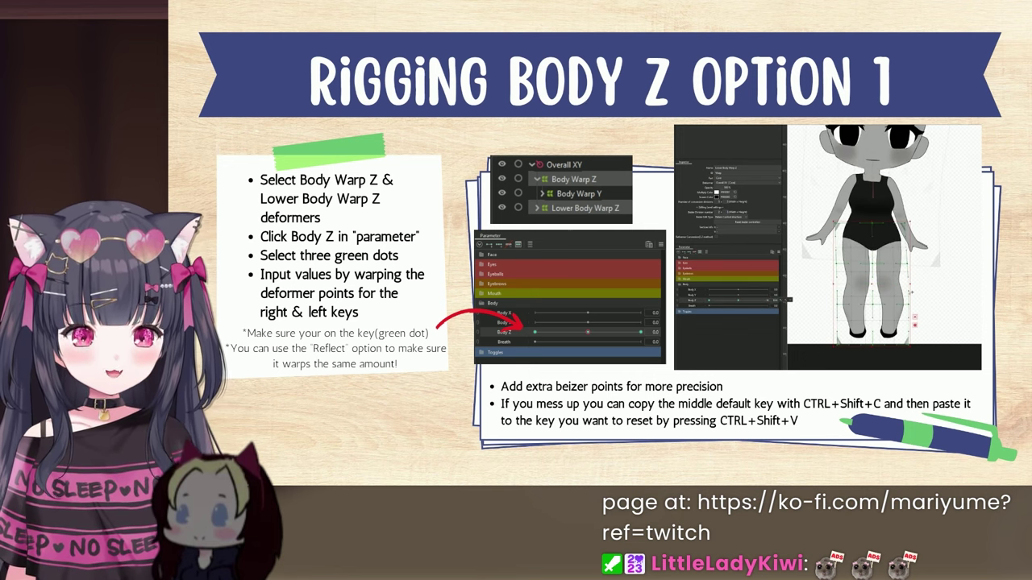
- Read the Rigging Body Z Option 2 slide in Canva and switch back to Live2D Cubism Editor
{"action": "left_click", "coordinate": [641, 271]}
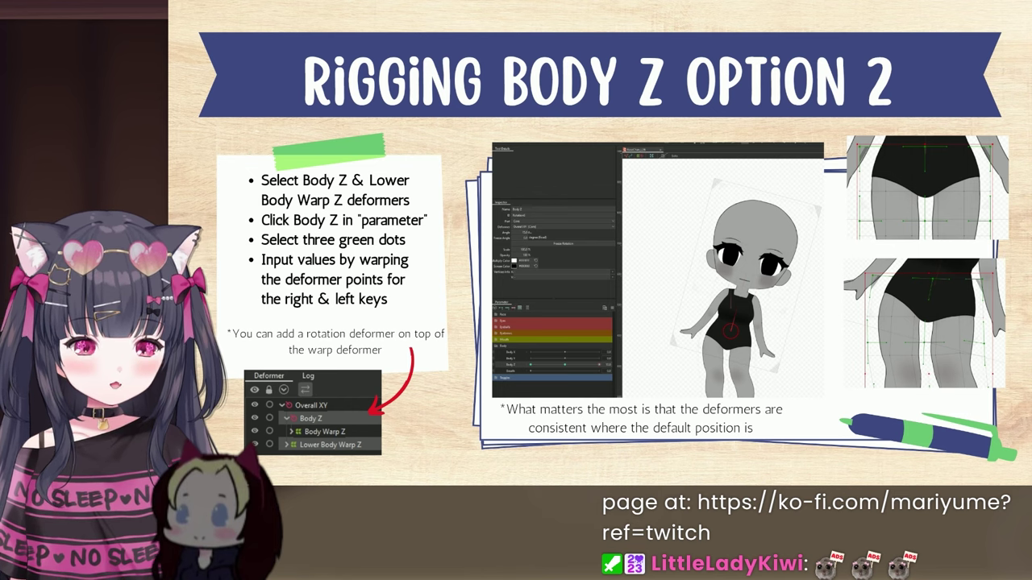
{"action": "key", "text": "Escape"}
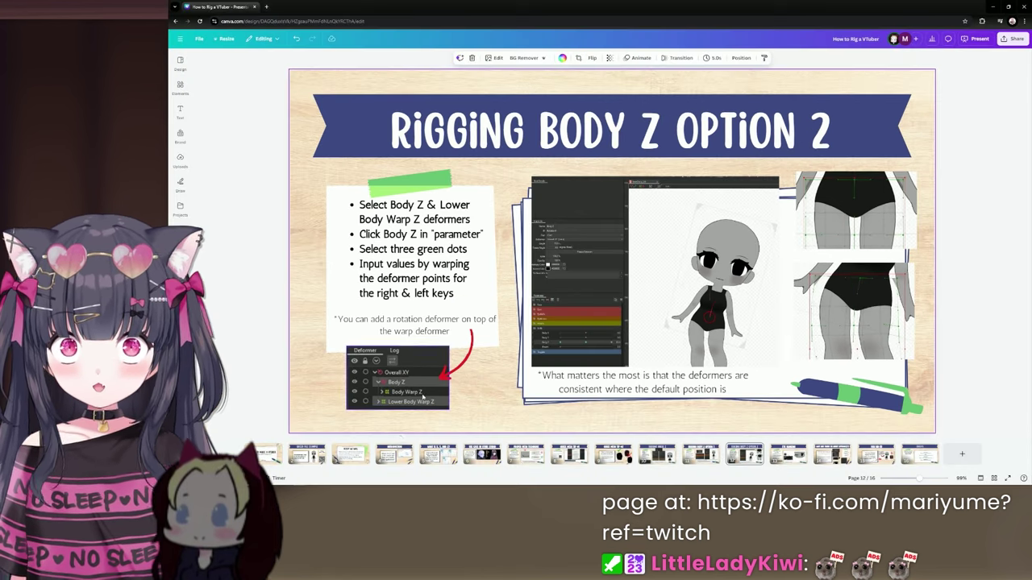
{"action": "left_click", "coordinate": [324, 481]}
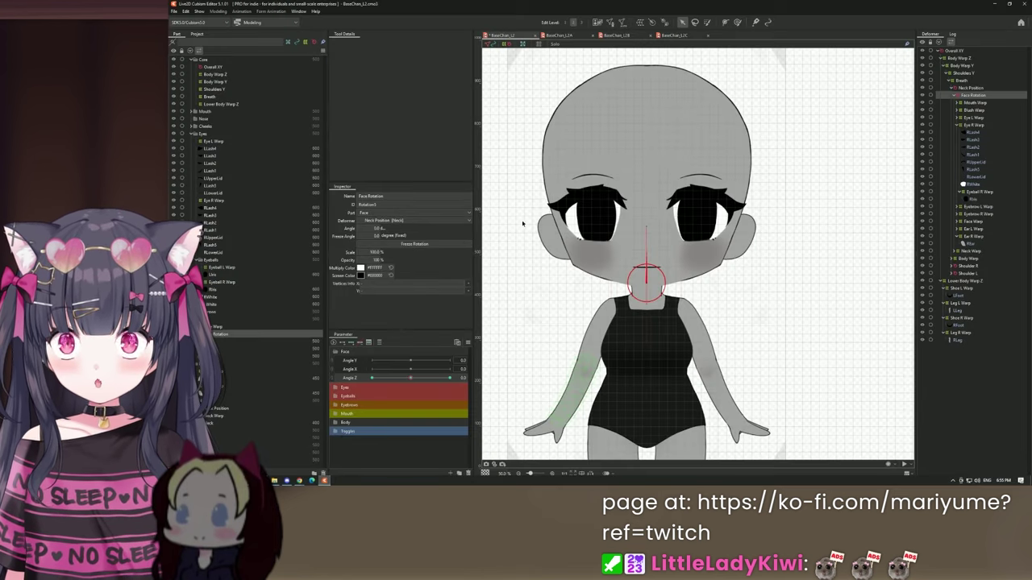
- Examine the full body in the BaseChan_L2A model and in the BaseChan_L2 model
{"action": "left_click", "coordinate": [582, 37]}
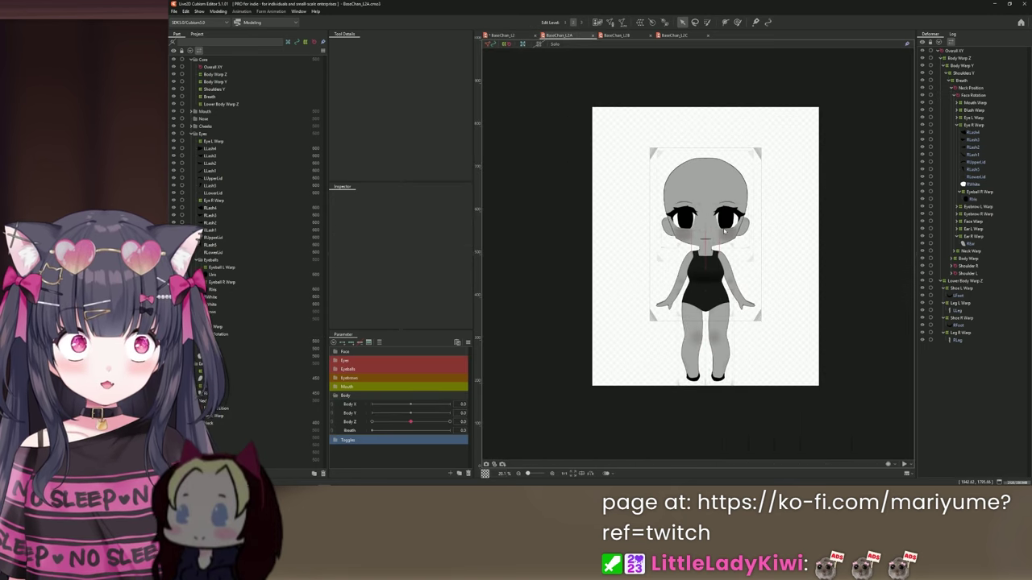
{"action": "left_click_drag", "start_coordinate": [748, 250], "coordinate": [719, 248]}
{"action": "scroll", "coordinate": [706, 217], "scroll_direction": "up", "scroll_amount": 3}
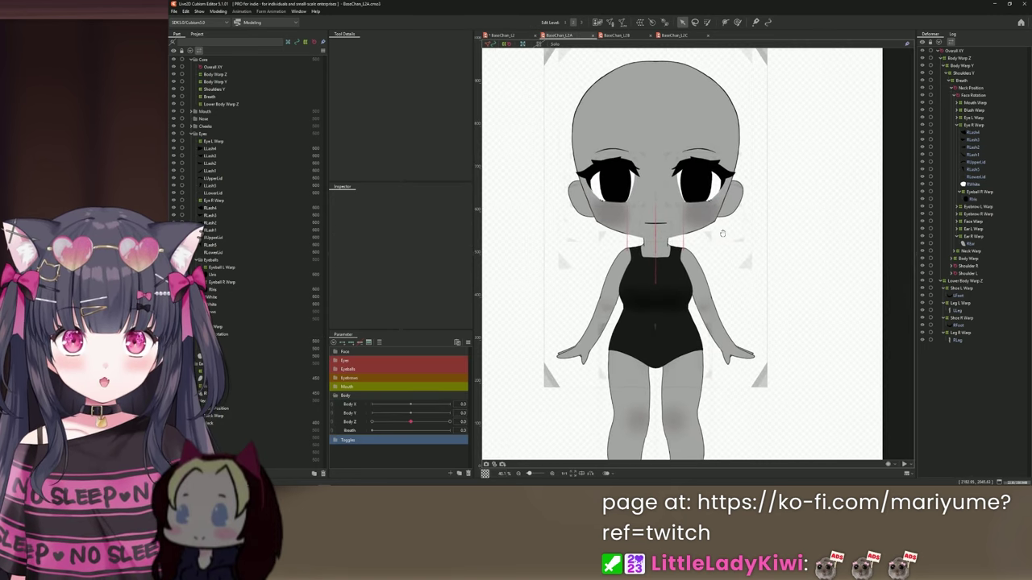
{"action": "key", "text": "ctrl+shift+Tab"}
{"action": "scroll", "coordinate": [714, 229], "scroll_direction": "down", "scroll_amount": 2}
{"action": "scroll", "coordinate": [700, 212], "scroll_direction": "up", "scroll_amount": 1}
{"action": "left_click_drag", "start_coordinate": [735, 212], "coordinate": [696, 119]}
{"action": "scroll", "coordinate": [695, 119], "scroll_direction": "down", "scroll_amount": 1}
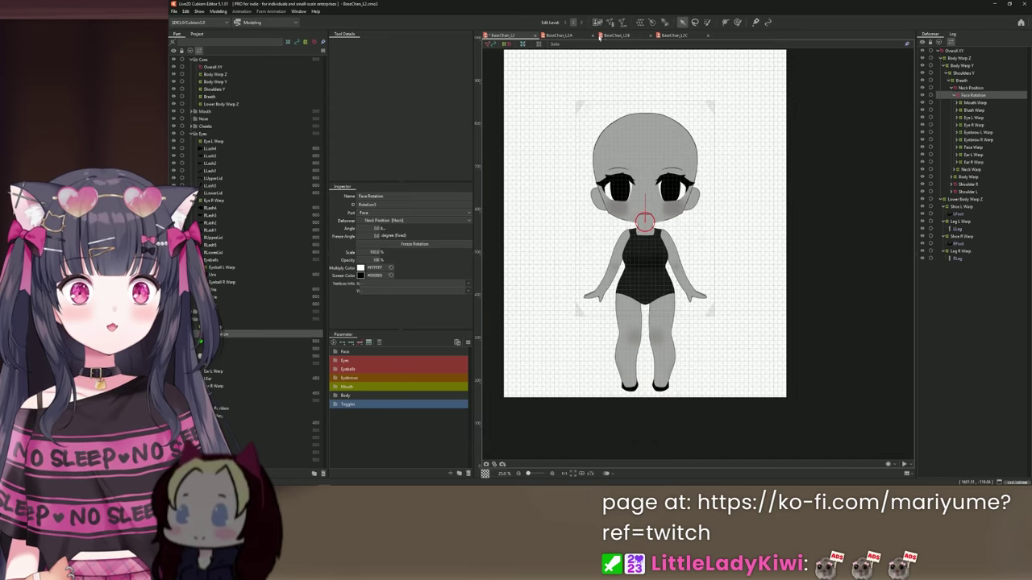
- Switch to the BaseChan_L2B model and select Body Warp Z to examine its place under the Body Z deformer
{"action": "key", "text": "ctrl+Tab"}
{"action": "key", "text": "ctrl+Tab"}
{"action": "left_click", "coordinate": [956, 65]}
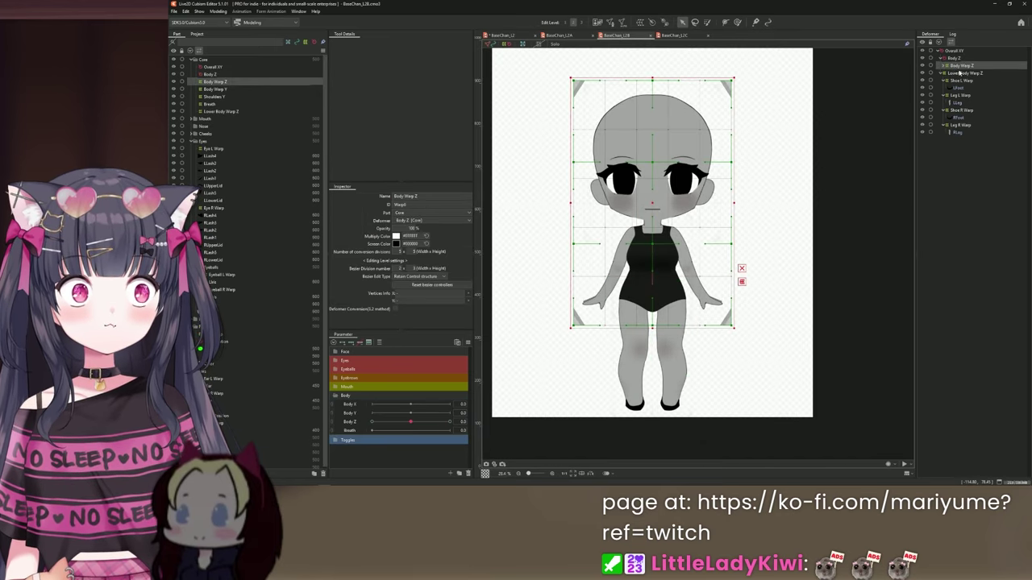
- In BaseChan_L2, create a rotation deformer named Body Z in the Core part as parent of Body Warp Z
{"action": "left_click", "coordinate": [522, 36]}
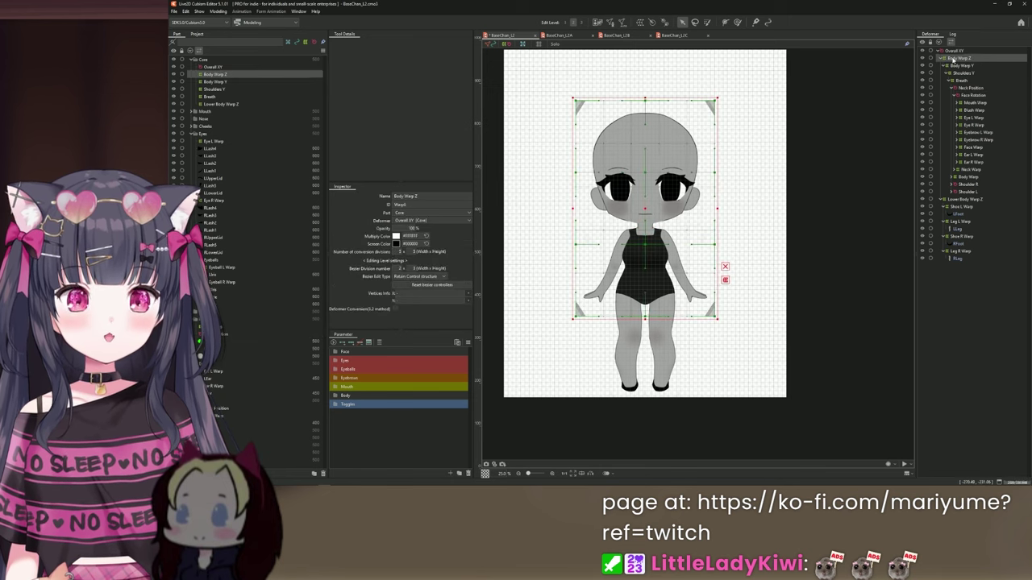
{"action": "left_click", "coordinate": [651, 23]}
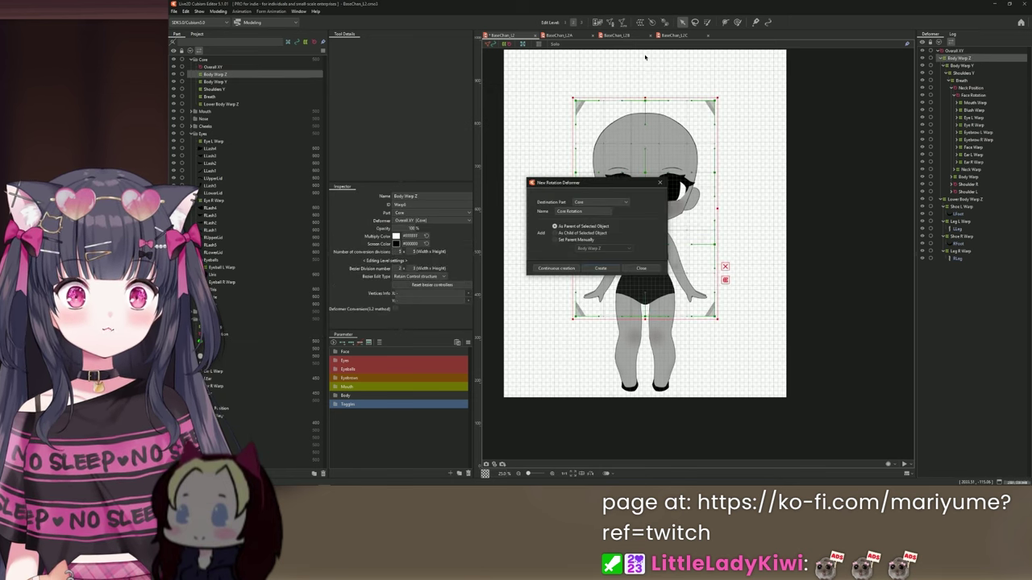
{"action": "type", "text": "Body Z"}
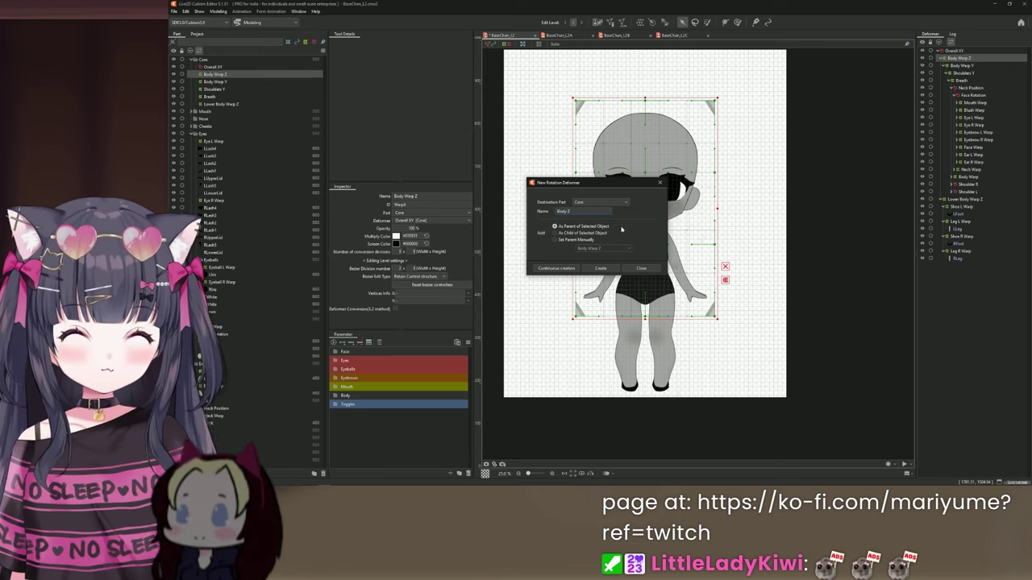
{"action": "key", "text": "Return"}
{"action": "scroll", "coordinate": [657, 234], "scroll_direction": "up", "scroll_amount": 3}
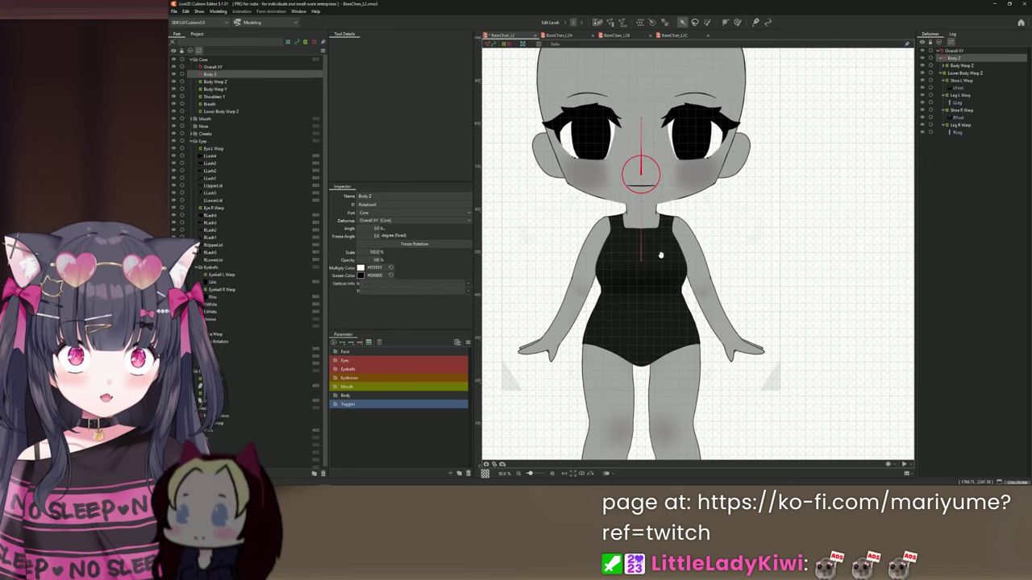
- Move the Body Z rotation deformer's pivot down to the lower torso, try rotating the body, and undo the test rotation
{"action": "left_click_drag", "start_coordinate": [661, 254], "coordinate": [664, 228]}
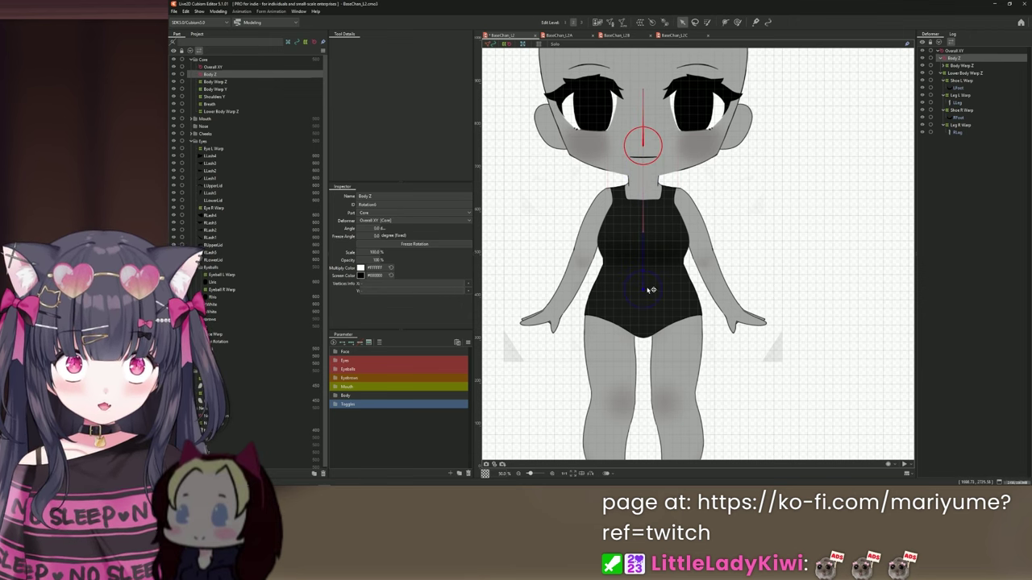
{"action": "left_click_drag", "start_coordinate": [647, 291], "coordinate": [647, 287]}
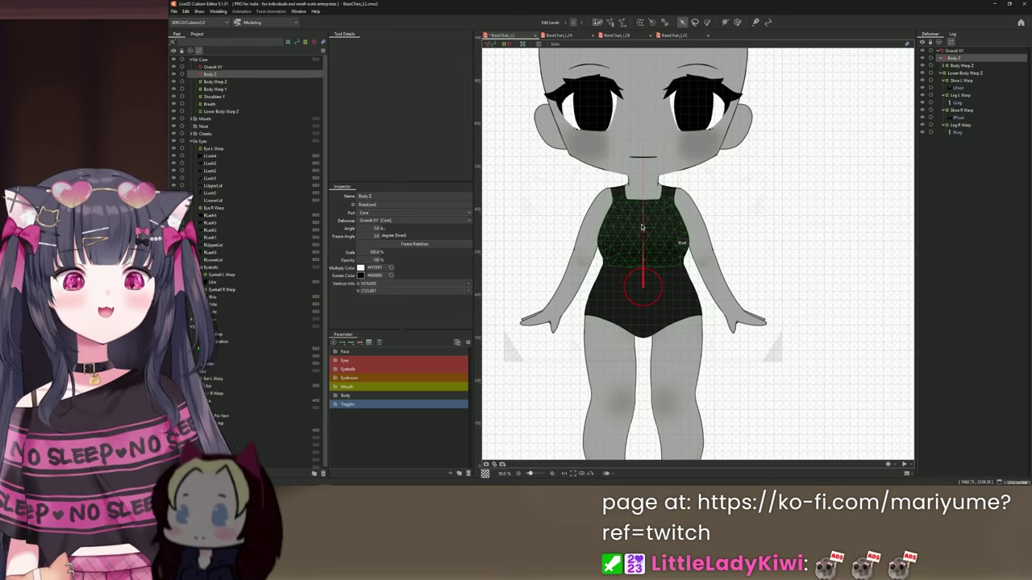
{"action": "left_click_drag", "start_coordinate": [644, 234], "coordinate": [663, 210]}
{"action": "key", "text": "ctrl+z"}
{"action": "scroll", "coordinate": [743, 203], "scroll_direction": "down", "scroll_amount": 2}
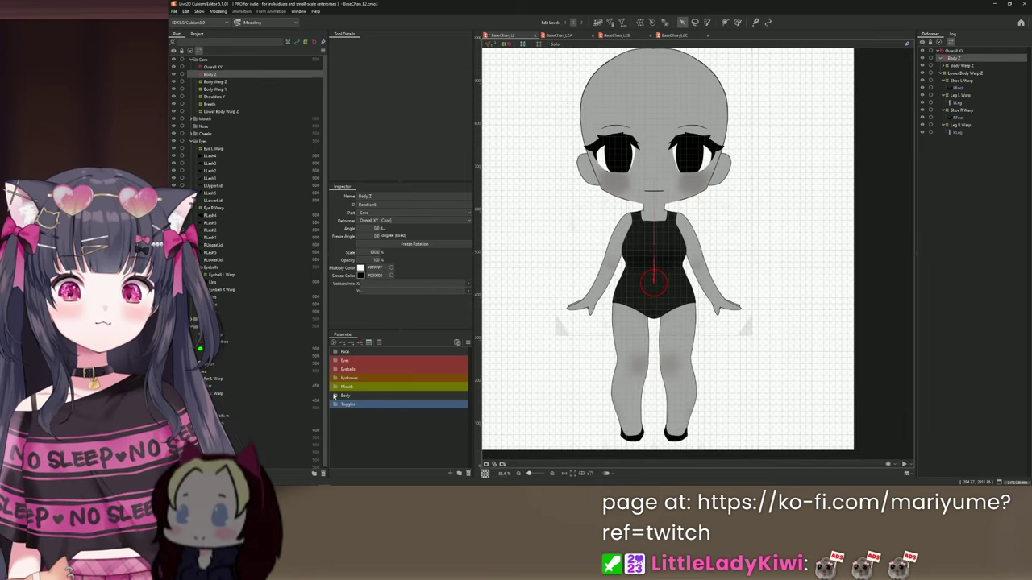
- Add three keyforms on the Body Z parameter for the Body Z rotation deformer
{"action": "left_click", "coordinate": [336, 396]}
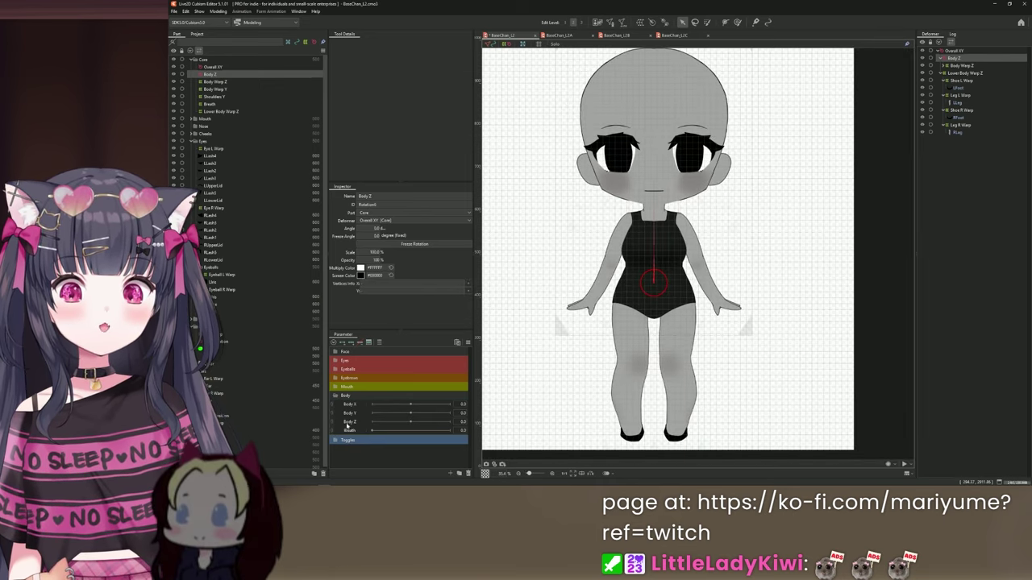
{"action": "left_click", "coordinate": [351, 343]}
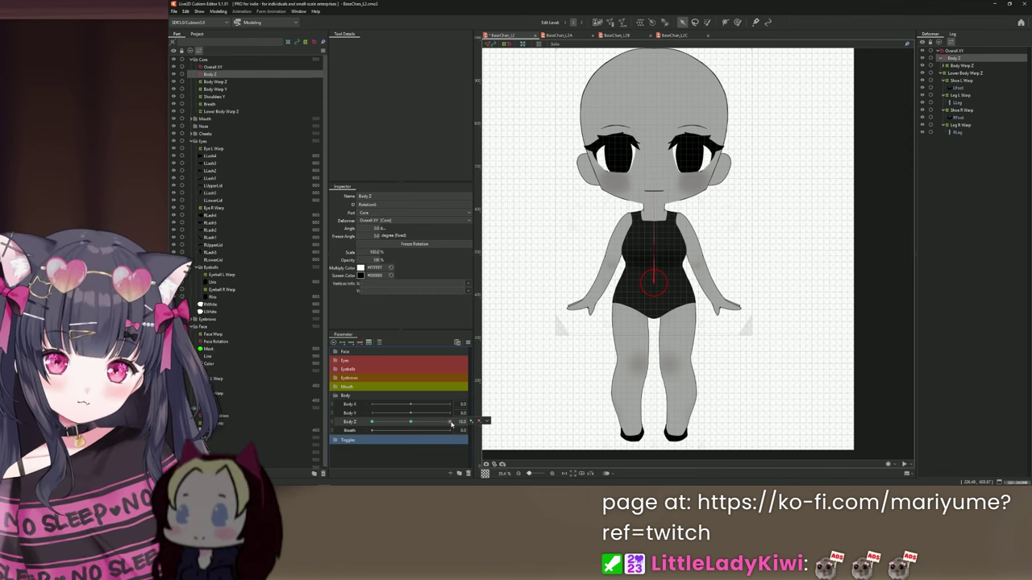
{"action": "left_click", "coordinate": [451, 421]}
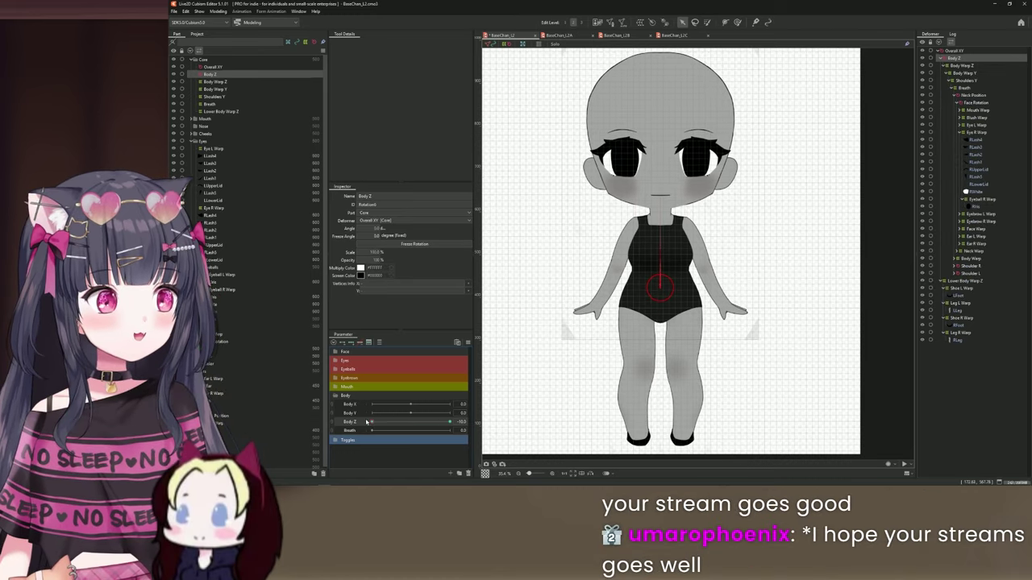
{"action": "left_click_drag", "start_coordinate": [366, 421], "coordinate": [406, 419]}
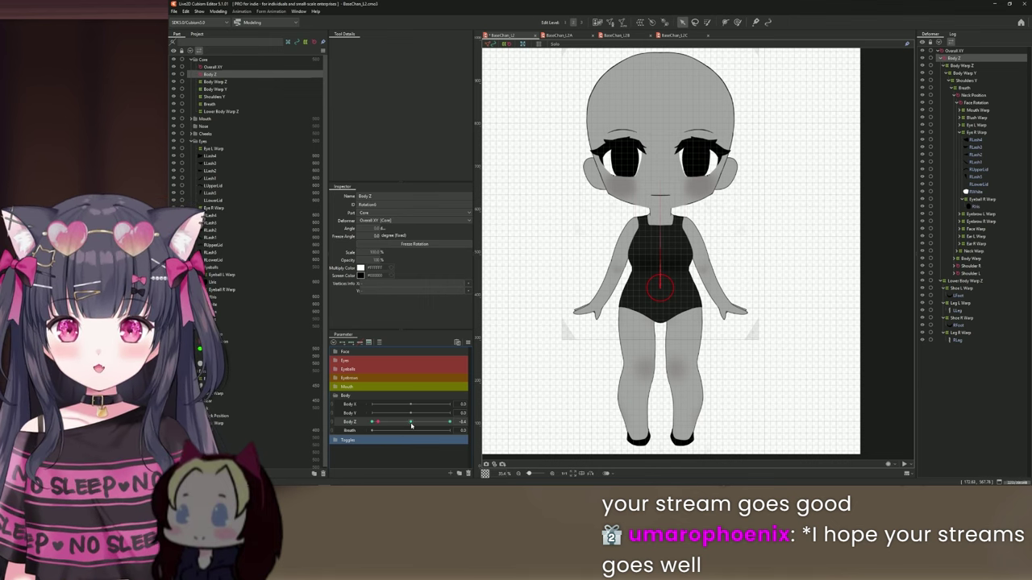
{"action": "left_click", "coordinate": [411, 421]}
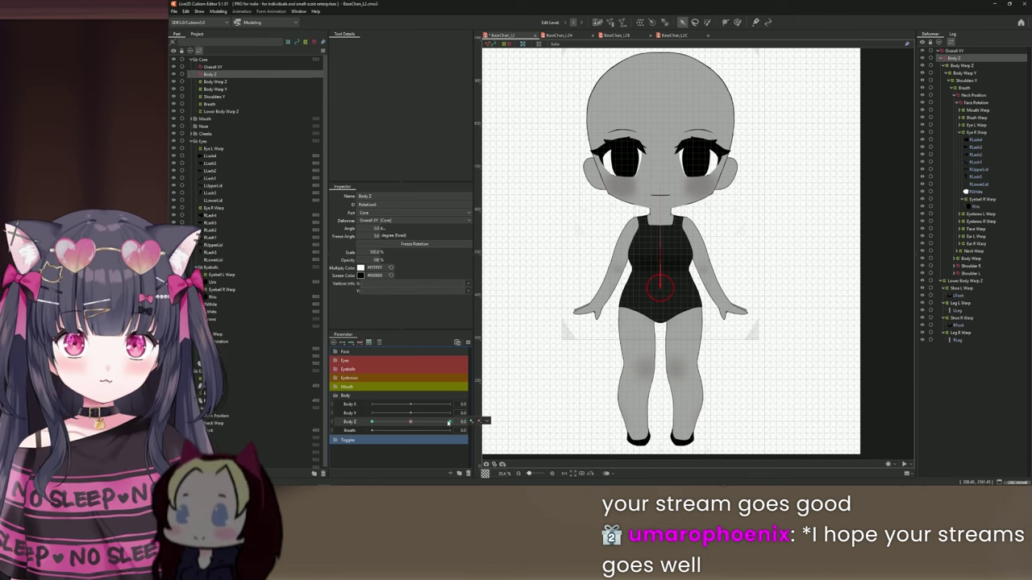
- At Body Z 10, set the Body Z rotation deformer's angle to 15 degrees
{"action": "left_click", "coordinate": [449, 422]}
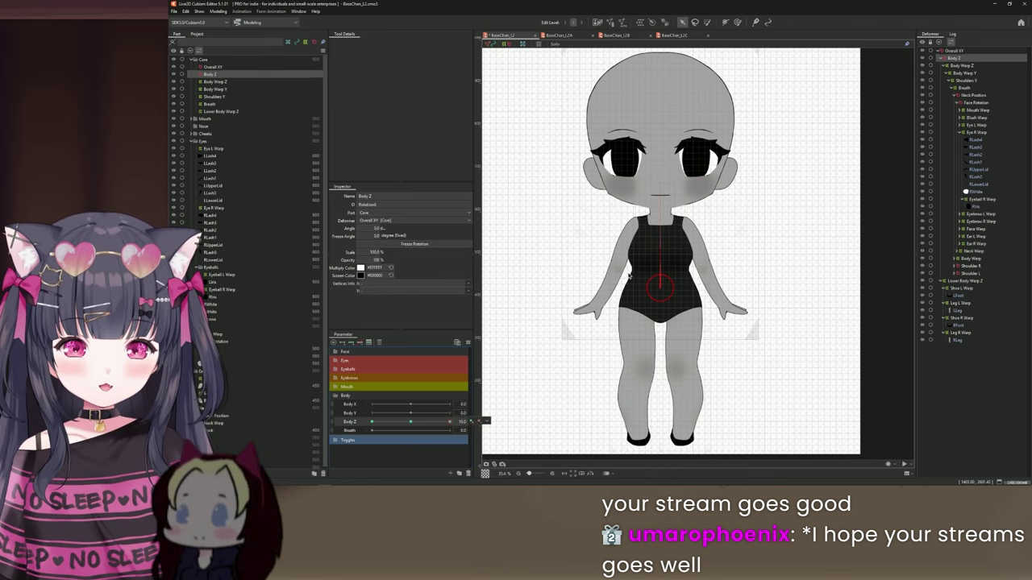
{"action": "left_click", "coordinate": [376, 229]}
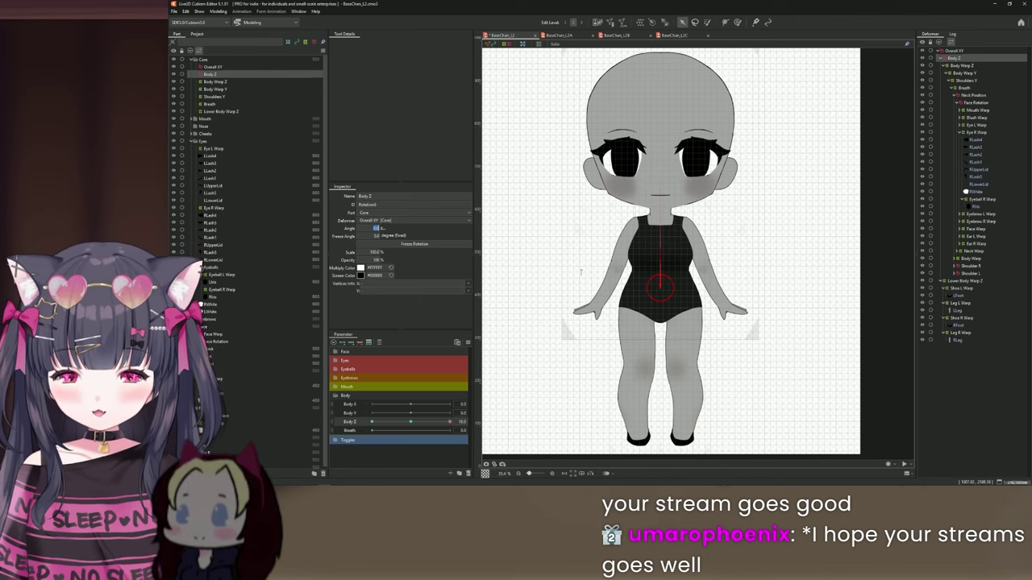
{"action": "type", "text": "15"}
{"action": "key", "text": "Return"}
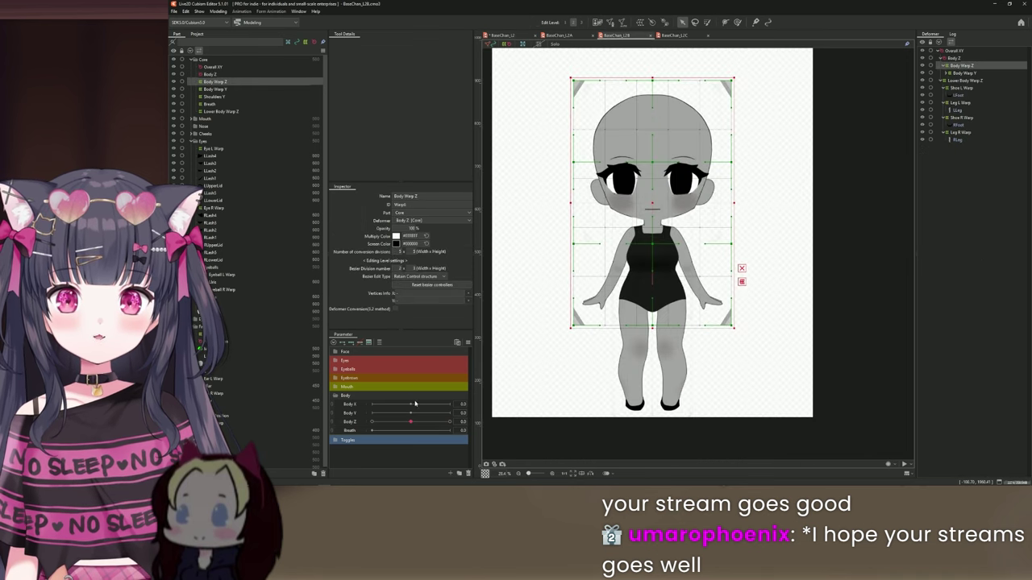
- Preview the Body Z tilt in the BaseChan_L2B model and switch back to BaseChan_L2
{"action": "left_click_drag", "start_coordinate": [412, 423], "coordinate": [431, 424]}
{"action": "left_click", "coordinate": [559, 36]}
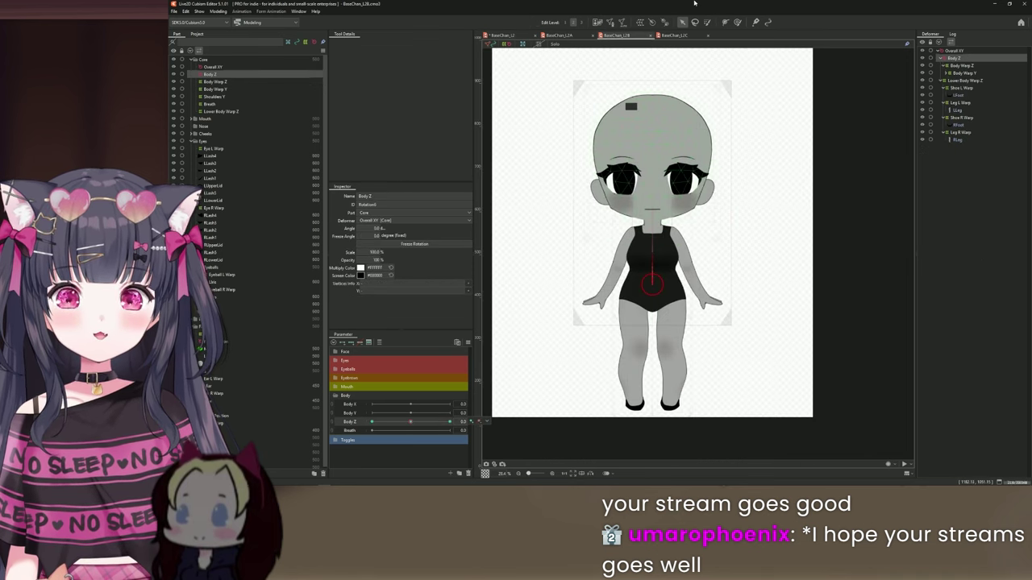
{"action": "left_click", "coordinate": [503, 35]}
{"action": "scroll", "coordinate": [608, 289], "scroll_direction": "down", "scroll_amount": 2}
{"action": "scroll", "coordinate": [616, 278], "scroll_direction": "up", "scroll_amount": 2}
{"action": "left_click_drag", "start_coordinate": [679, 248], "coordinate": [680, 256]}
- Try an angle of 10 degrees on the Body Z deformer at Body Z 10 and preview the tilt
{"action": "left_click", "coordinate": [411, 424]}
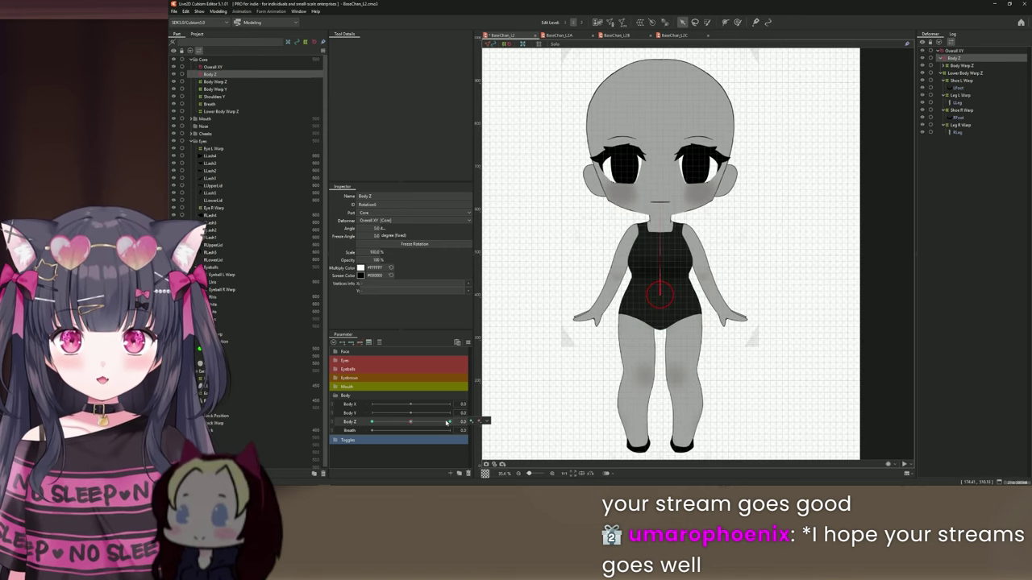
{"action": "left_click", "coordinate": [449, 423]}
{"action": "left_click", "coordinate": [374, 229]}
{"action": "type", "text": "10"}
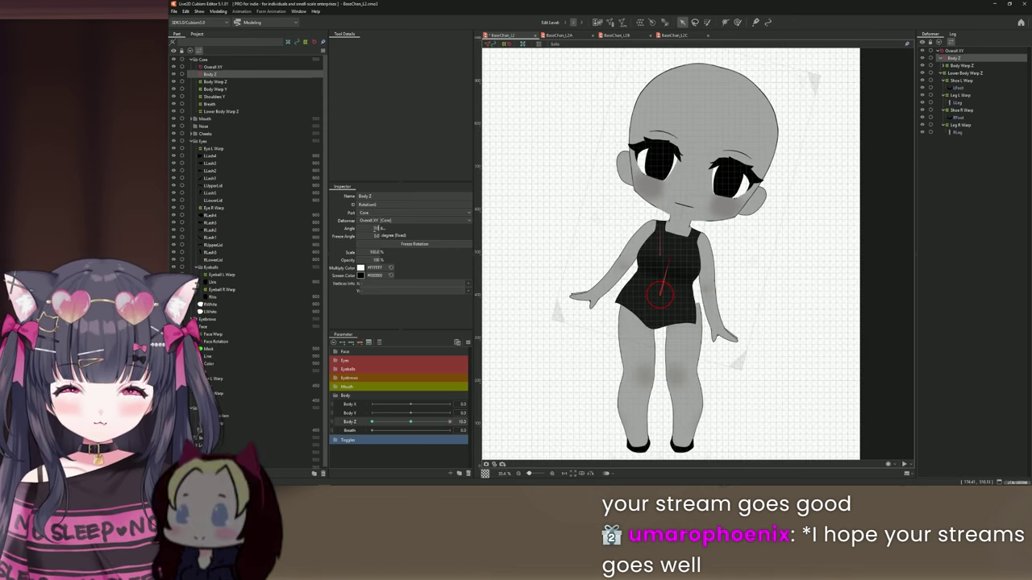
{"action": "key", "text": "Return"}
{"action": "scroll", "coordinate": [749, 288], "scroll_direction": "down", "scroll_amount": 2}
{"action": "scroll", "coordinate": [717, 251], "scroll_direction": "up", "scroll_amount": 2}
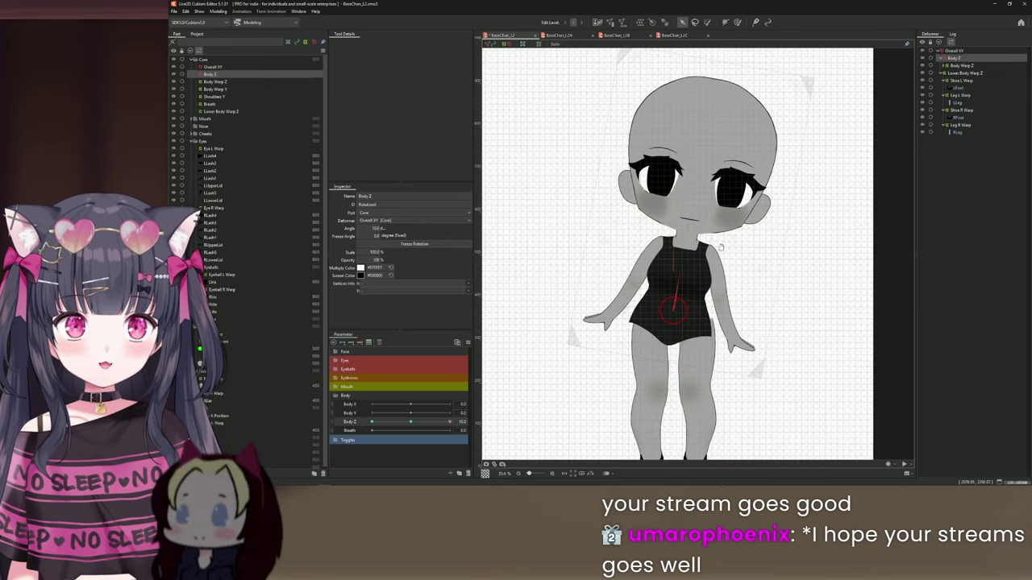
{"action": "left_click_drag", "start_coordinate": [717, 251], "coordinate": [701, 234]}
{"action": "left_click_drag", "start_coordinate": [410, 422], "coordinate": [456, 415]}
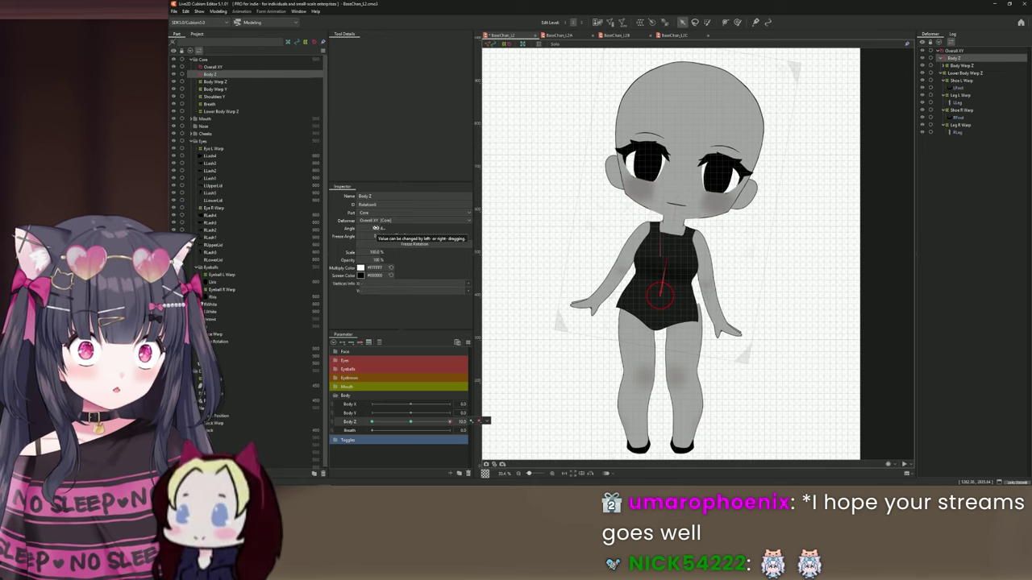
- Set the Body Z deformer's angle at Body Z 10 back to 15 degrees and preview the tilt
{"action": "left_click", "coordinate": [375, 228]}
{"action": "type", "text": "1"}
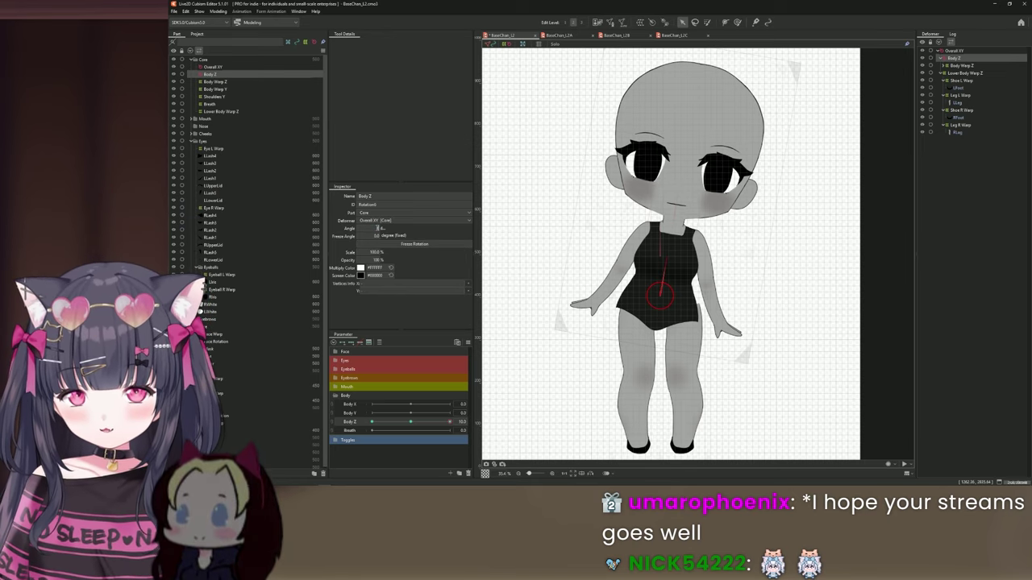
{"action": "type", "text": "5"}
{"action": "key", "text": "Return"}
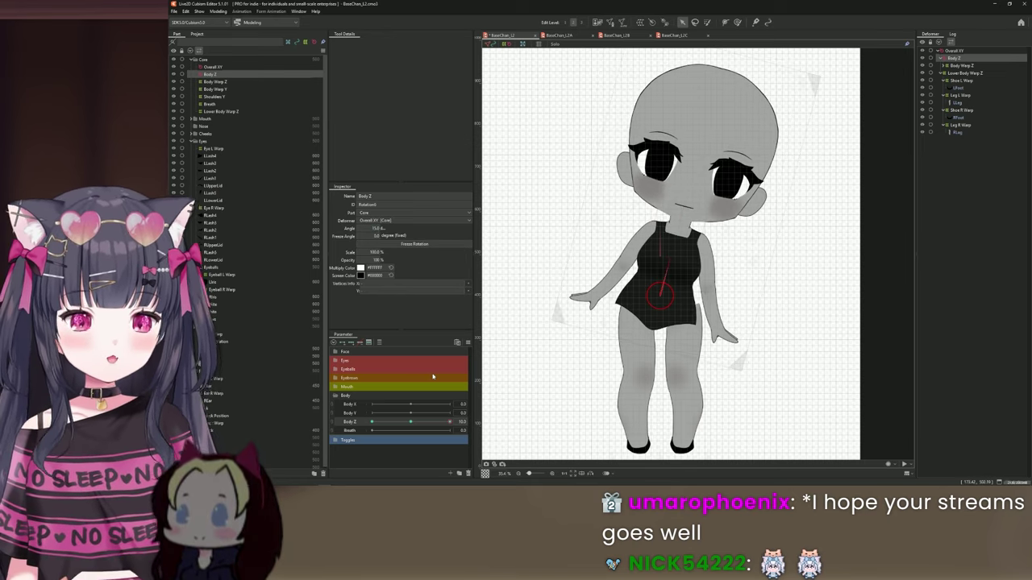
{"action": "left_click_drag", "start_coordinate": [411, 422], "coordinate": [449, 422]}
- Compare the tilted pose in BaseChan_L2B with the neutral and tilted Body Z poses in BaseChan_L2
{"action": "left_click", "coordinate": [619, 36]}
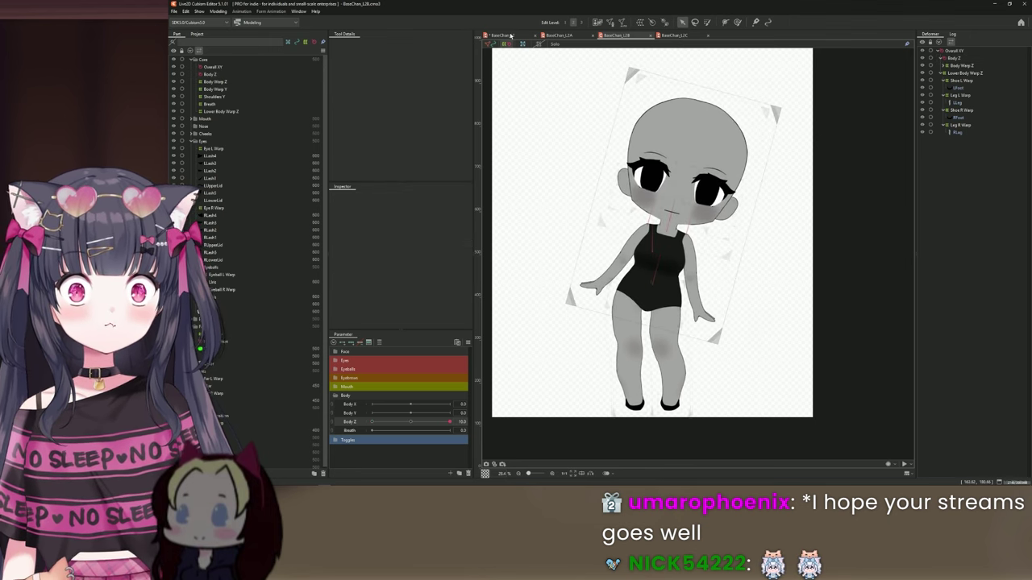
{"action": "left_click", "coordinate": [509, 36]}
{"action": "left_click", "coordinate": [409, 424]}
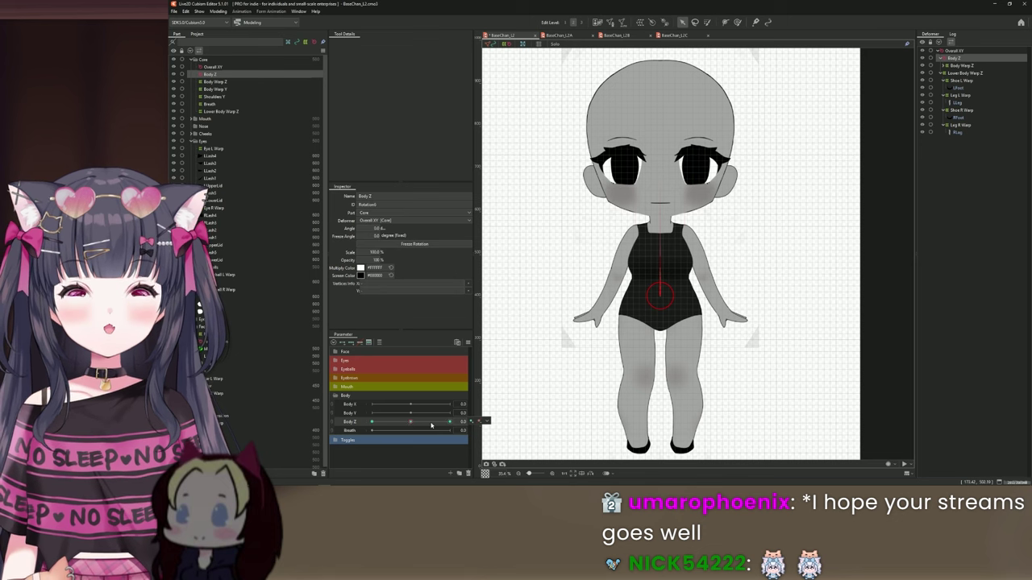
{"action": "left_click", "coordinate": [448, 424]}
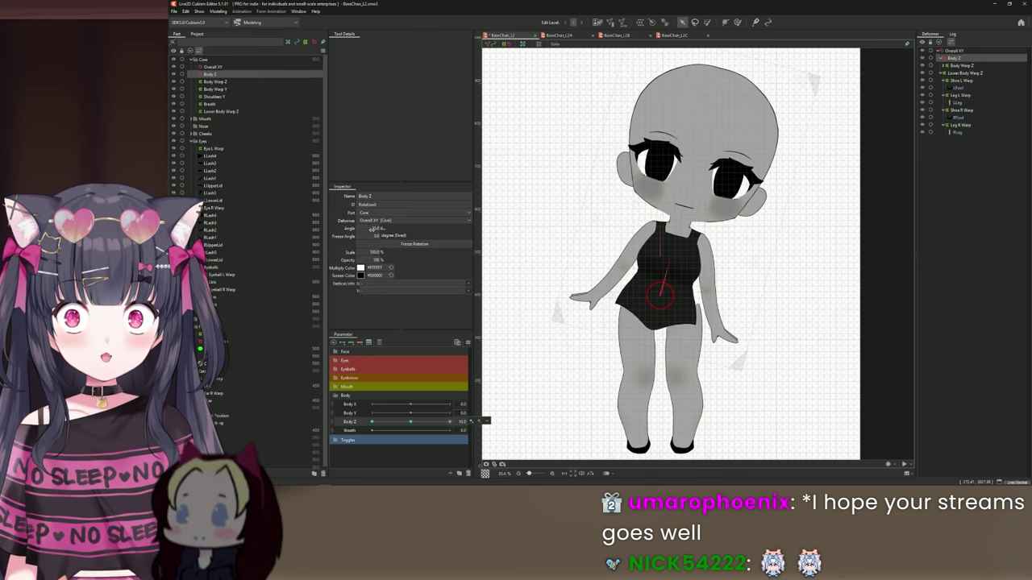
{"action": "key", "text": "Return"}
- Try shifting the Body Z deformer well over to the side of the tilt at Body Z 10, and undo the shift
{"action": "scroll", "coordinate": [660, 298], "scroll_direction": "up", "scroll_amount": 4}
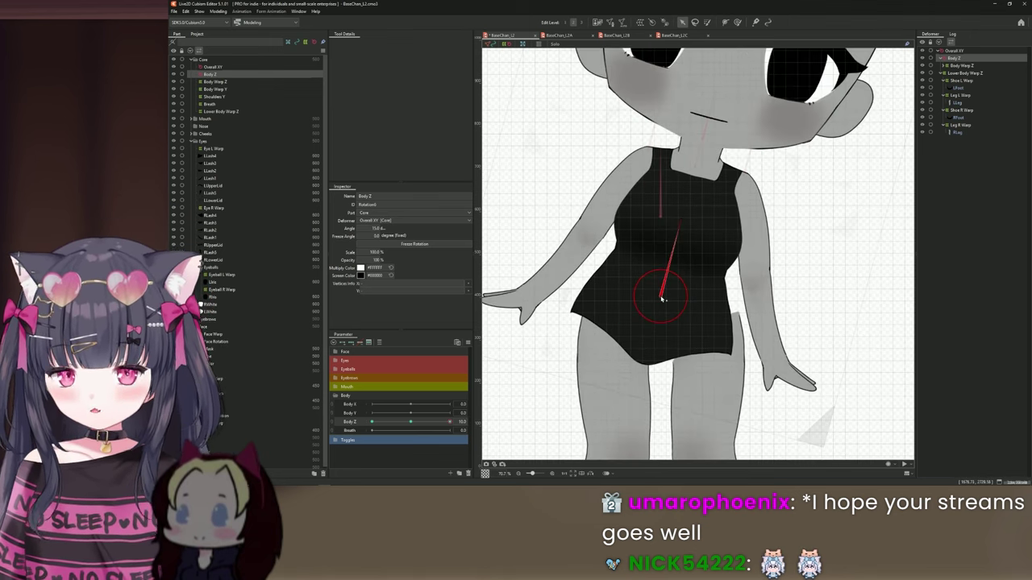
{"action": "left_click_drag", "start_coordinate": [661, 299], "coordinate": [693, 306]}
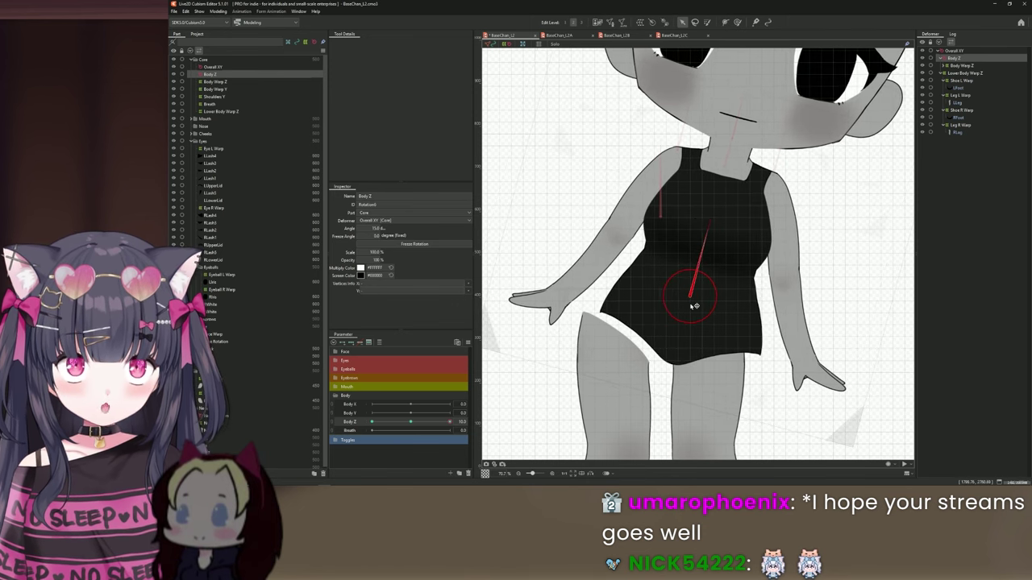
{"action": "scroll", "coordinate": [693, 306], "scroll_direction": "down", "scroll_amount": 5}
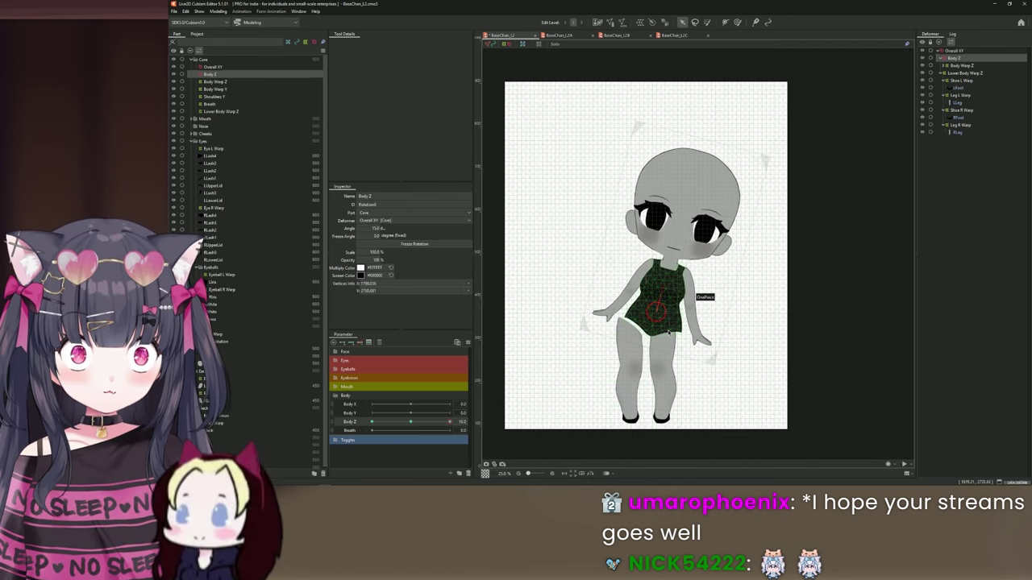
{"action": "scroll", "coordinate": [669, 370], "scroll_direction": "up", "scroll_amount": 2}
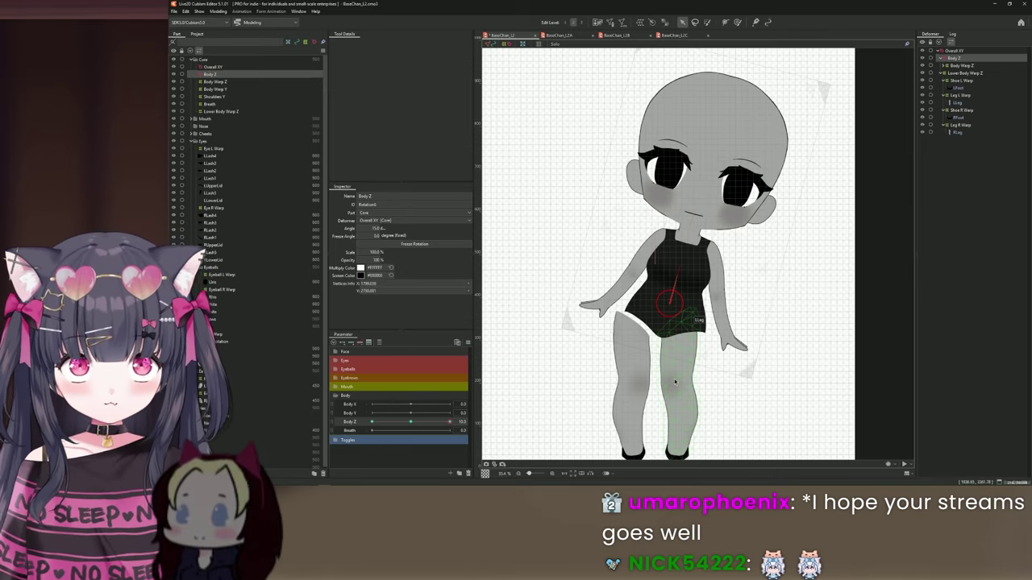
{"action": "key", "text": "ctrl+z"}
- Nudge the Body Z deformer slightly toward the side of the tilt at Body Z 10 and check the hips against the legs
{"action": "left_click_drag", "start_coordinate": [416, 422], "coordinate": [461, 420]}
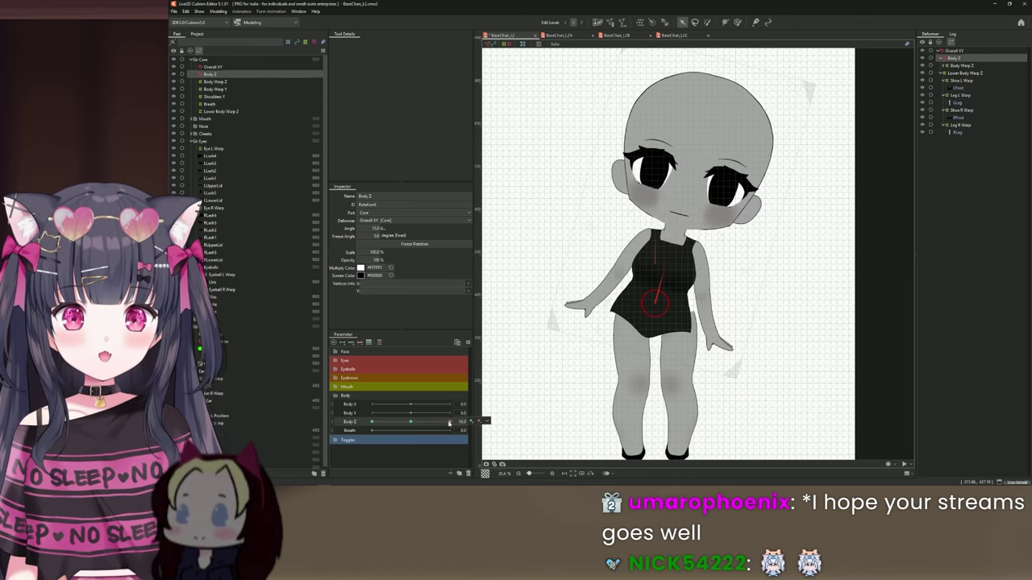
{"action": "scroll", "coordinate": [673, 301], "scroll_direction": "up", "scroll_amount": 4}
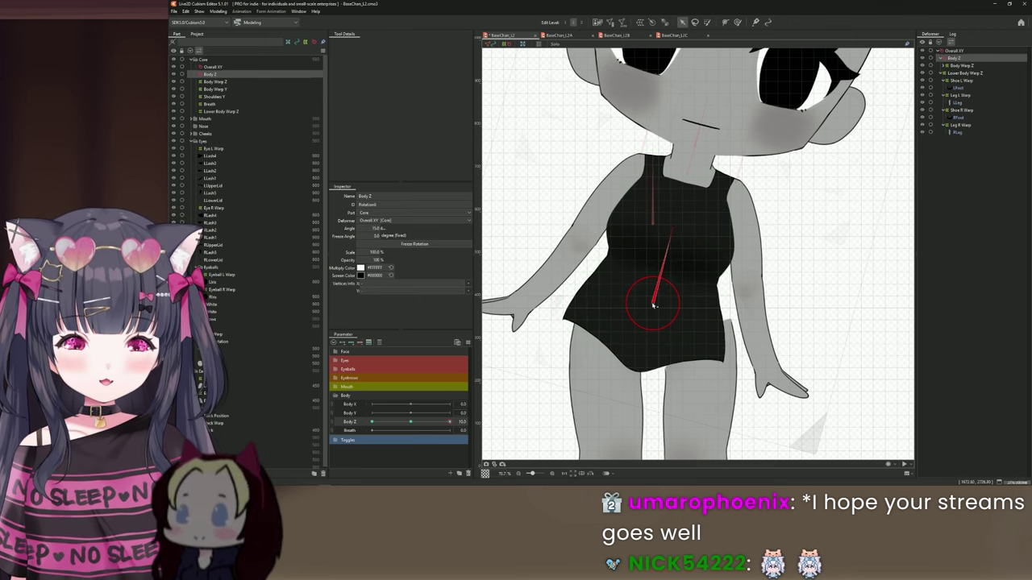
{"action": "scroll", "coordinate": [657, 298], "scroll_direction": "down", "scroll_amount": 4}
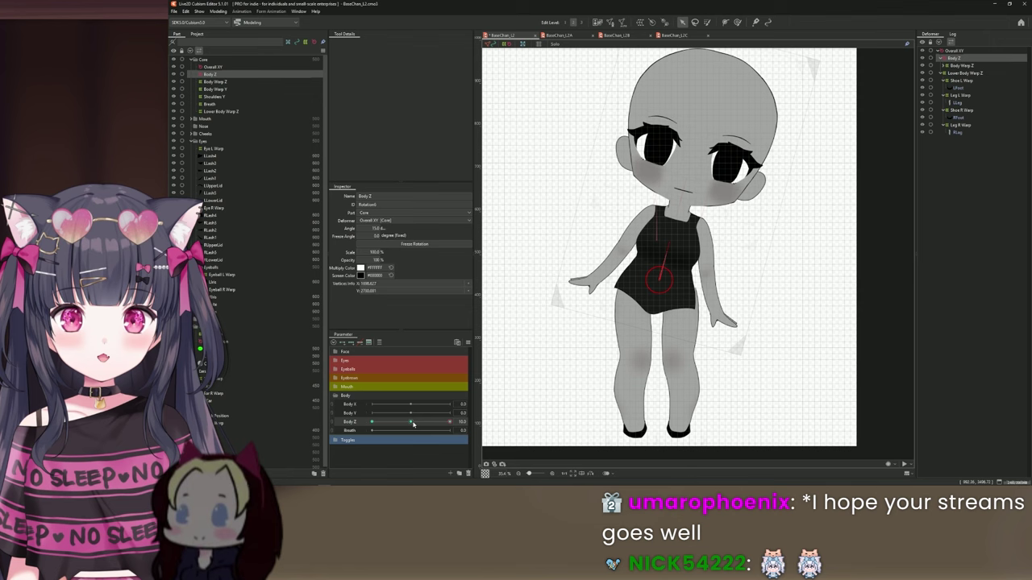
{"action": "scroll", "coordinate": [665, 299], "scroll_direction": "up", "scroll_amount": 5}
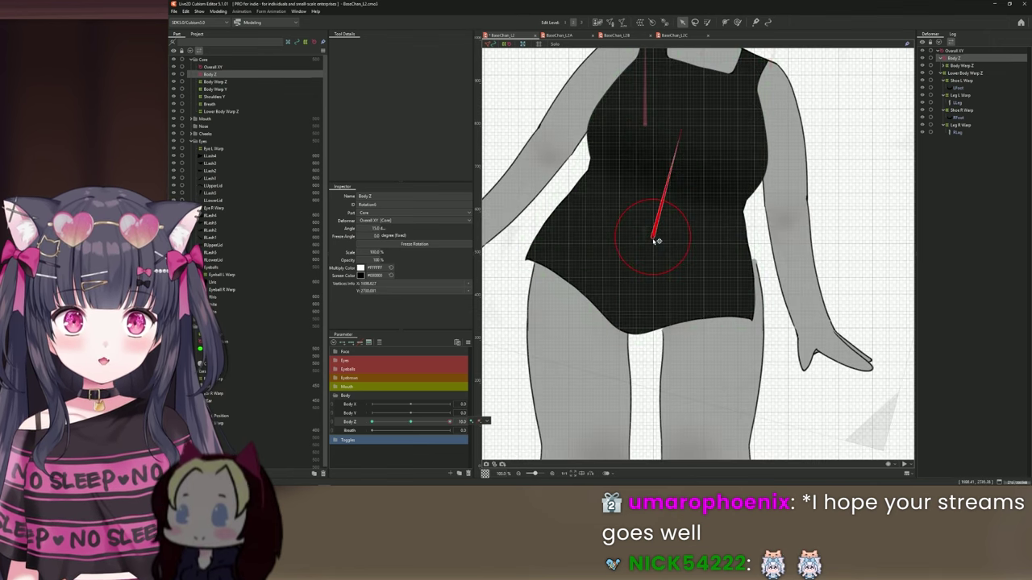
{"action": "left_click_drag", "start_coordinate": [653, 241], "coordinate": [659, 241]}
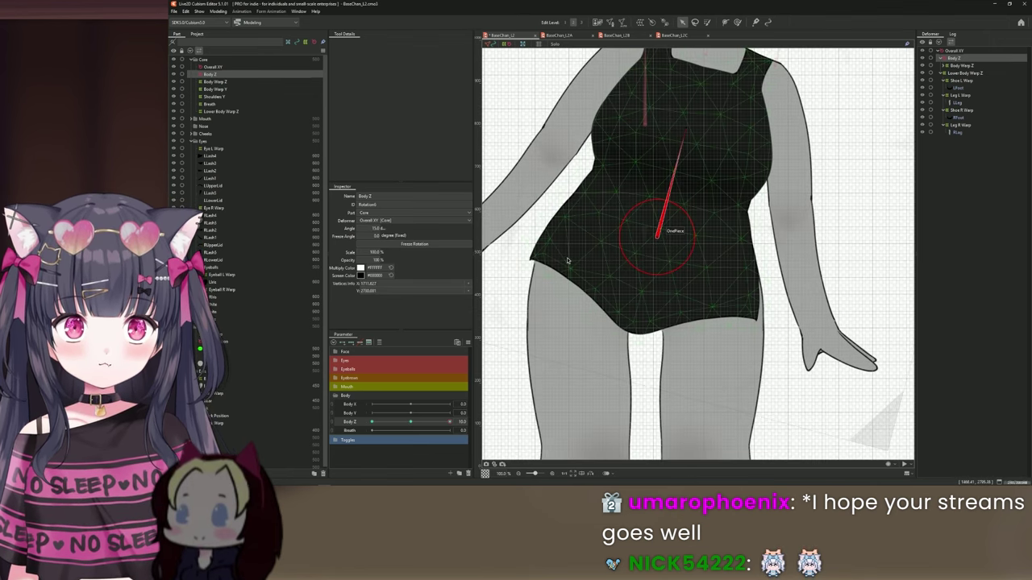
{"action": "scroll", "coordinate": [731, 282], "scroll_direction": "down", "scroll_amount": 5}
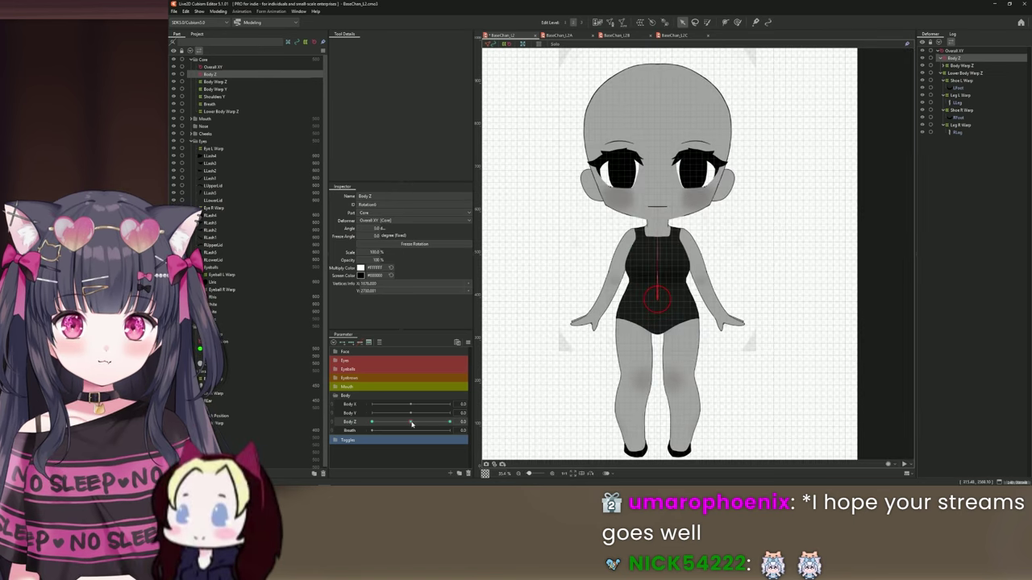
{"action": "scroll", "coordinate": [641, 339], "scroll_direction": "up", "scroll_amount": 3}
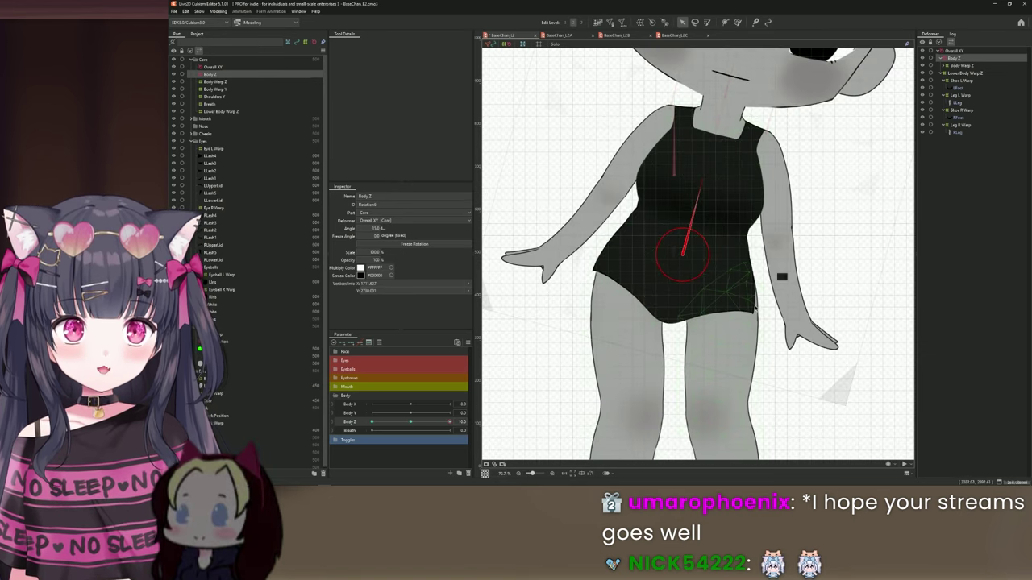
{"action": "left_click_drag", "start_coordinate": [409, 423], "coordinate": [453, 435]}
- Add three key points on Body Z to Lower Body Warp Z, and set Body Z to 10
{"action": "scroll", "coordinate": [769, 201], "scroll_direction": "down", "scroll_amount": 2}
{"action": "left_click_drag", "start_coordinate": [772, 191], "coordinate": [719, 257]}
{"action": "left_click", "coordinate": [961, 73]}
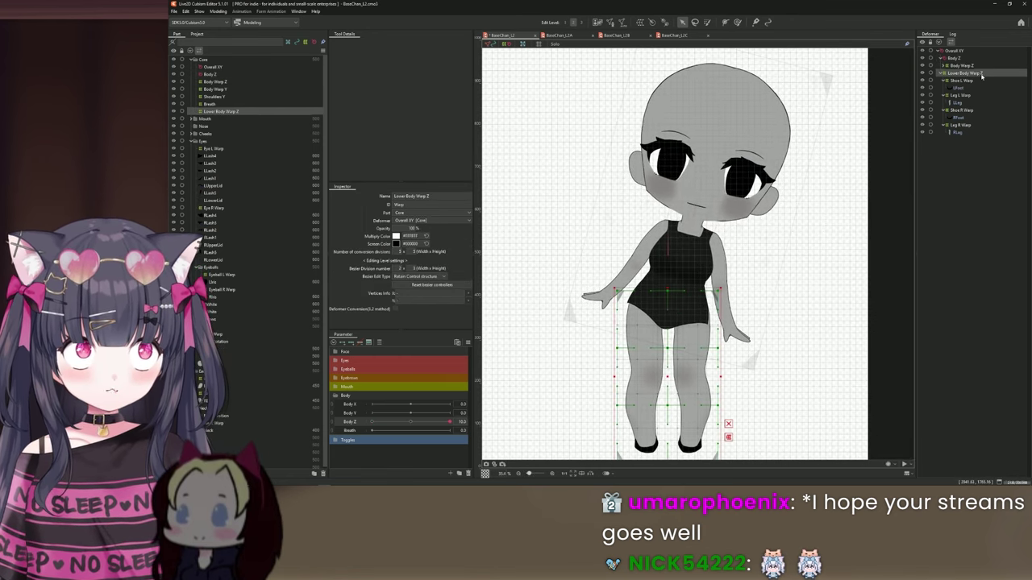
{"action": "scroll", "coordinate": [696, 347], "scroll_direction": "up", "scroll_amount": 1}
{"action": "scroll", "coordinate": [696, 347], "scroll_direction": "down", "scroll_amount": 2}
{"action": "scroll", "coordinate": [696, 347], "scroll_direction": "up", "scroll_amount": 2}
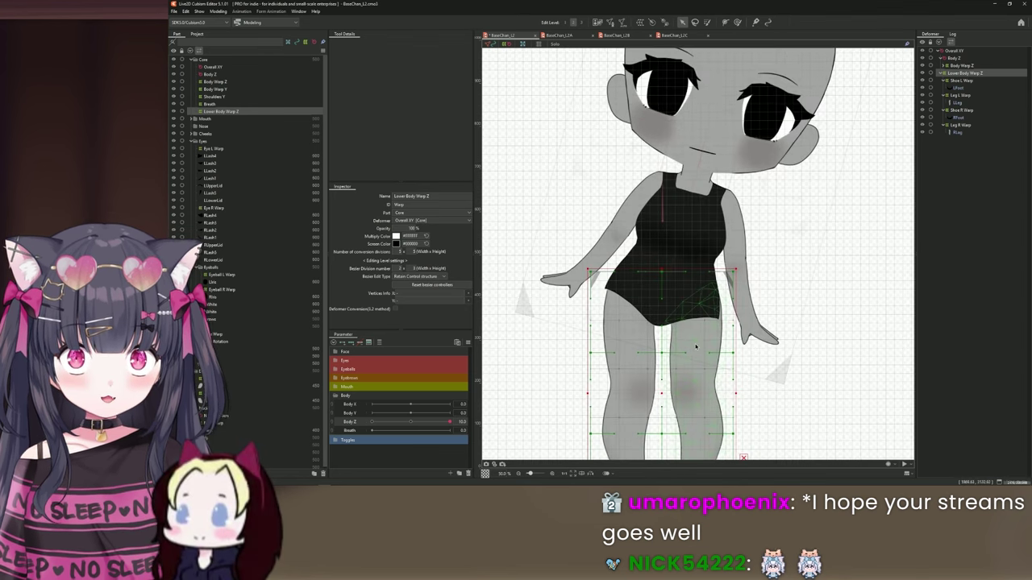
{"action": "left_click_drag", "start_coordinate": [695, 346], "coordinate": [693, 271]}
{"action": "left_click", "coordinate": [411, 422]}
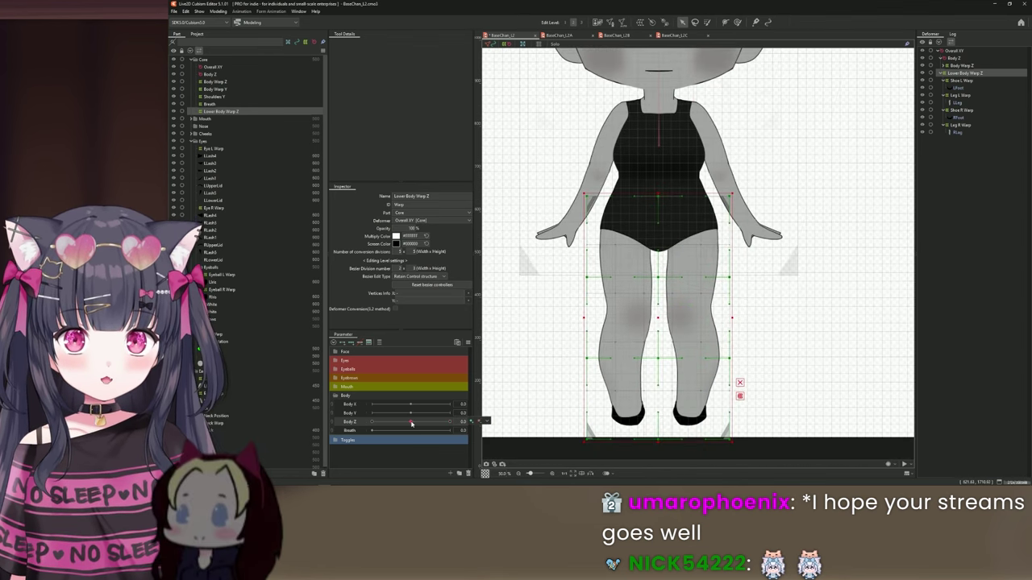
{"action": "left_click", "coordinate": [352, 343]}
{"action": "left_click", "coordinate": [449, 422]}
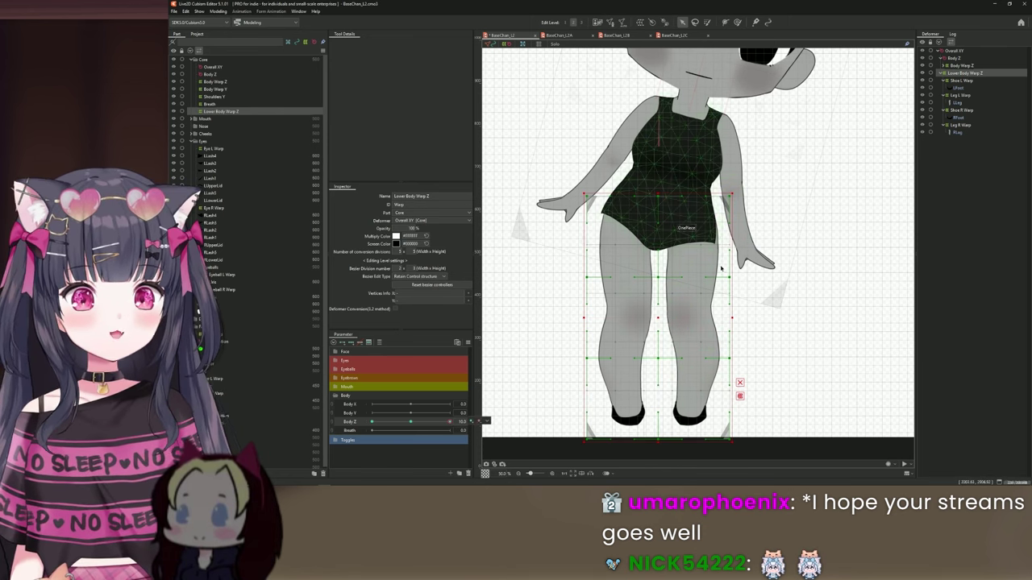
- Try a Bezier division height of 2 on Lower Body Warp Z
{"action": "left_click", "coordinate": [413, 267]}
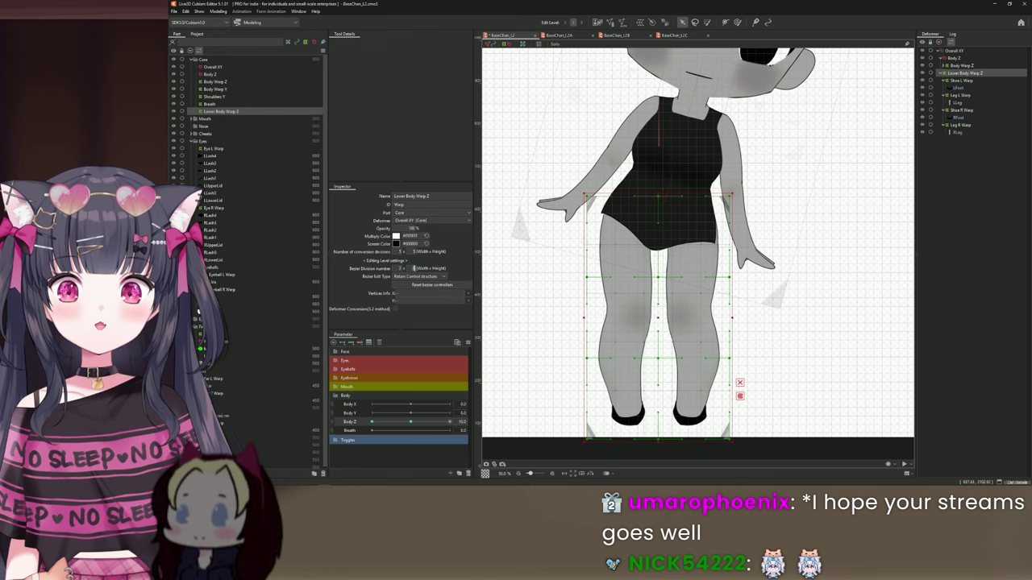
{"action": "type", "text": "2"}
{"action": "key", "text": "Return"}
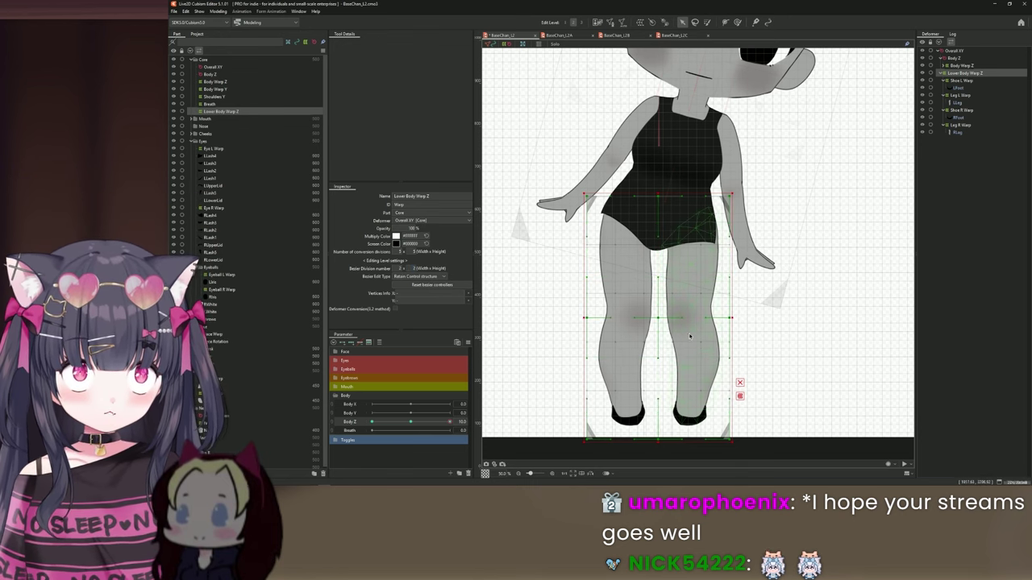
- Hide the grid in the modeling view to see the lower body warp more clearly
{"action": "left_click_drag", "start_coordinate": [703, 294], "coordinate": [692, 272]}
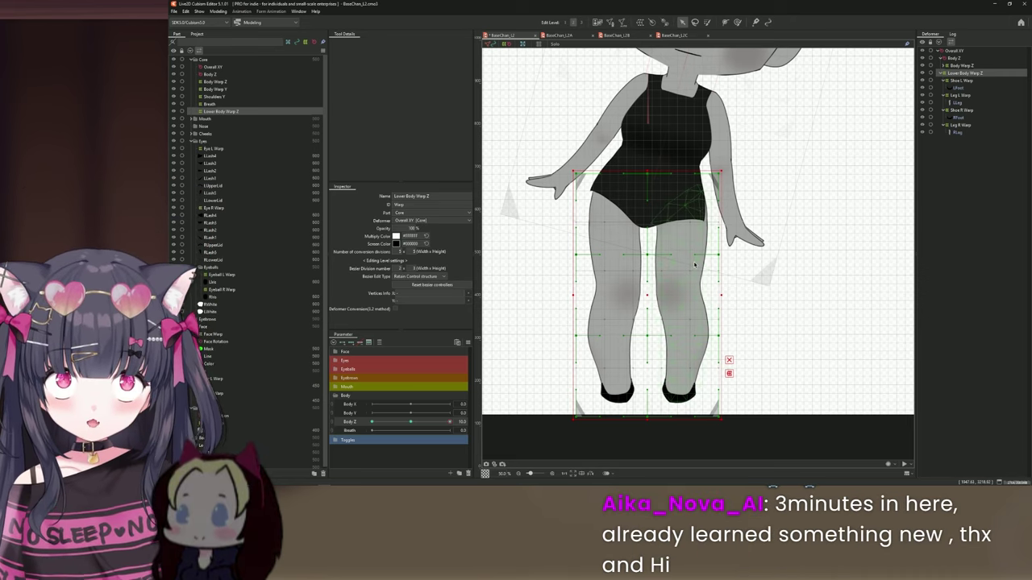
{"action": "scroll", "coordinate": [698, 260], "scroll_direction": "up", "scroll_amount": 3}
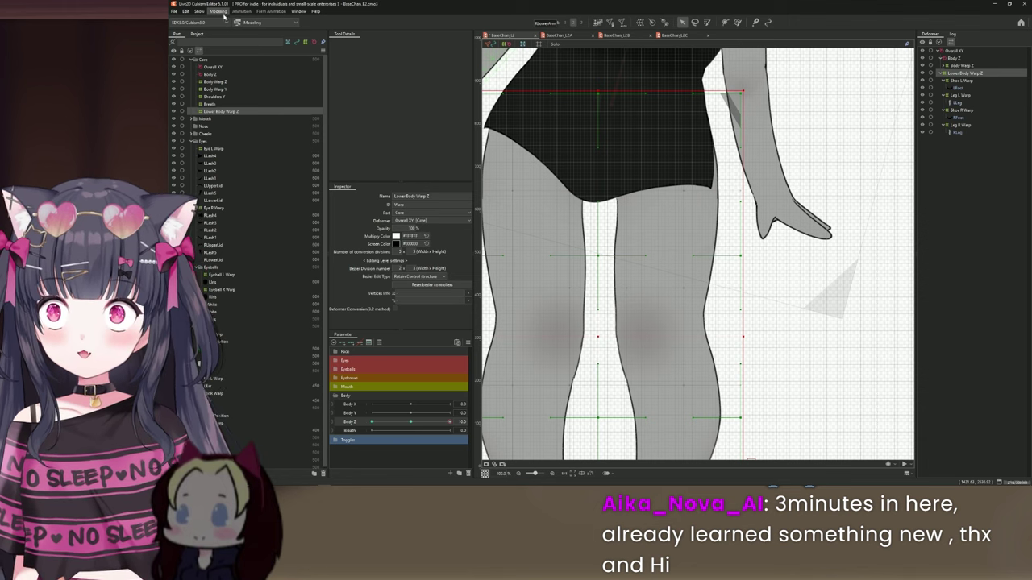
{"action": "left_click", "coordinate": [218, 11]}
{"action": "mouse_move", "coordinate": [227, 19]}
{"action": "mouse_move", "coordinate": [199, 11]}
{"action": "mouse_move", "coordinate": [291, 17]}
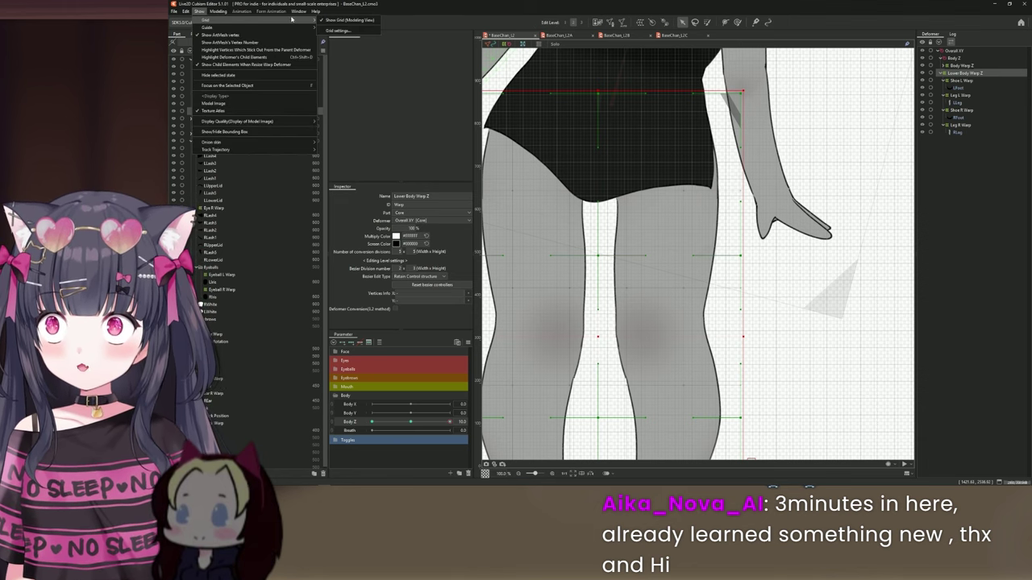
{"action": "left_click", "coordinate": [338, 19]}
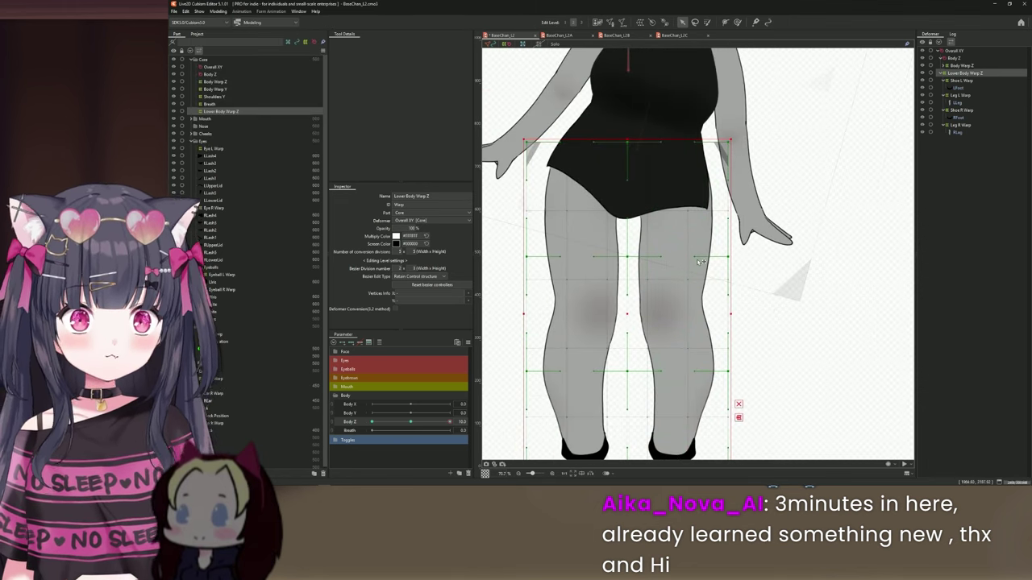
- Examine how Lower Body Warp Z lies over the hips and legs at Body Z 10 and at Body Z 0
{"action": "left_click_drag", "start_coordinate": [716, 264], "coordinate": [726, 240]}
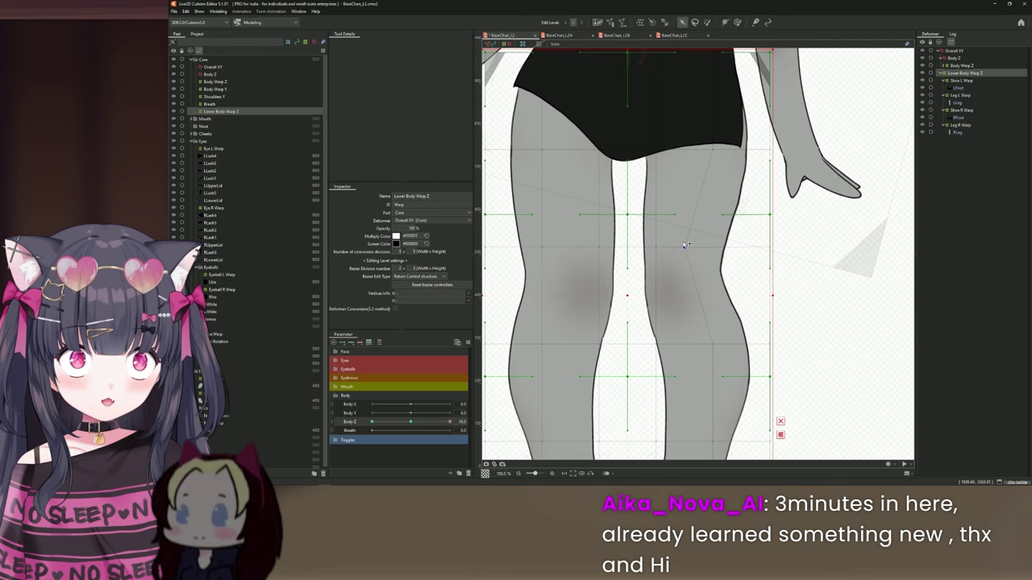
{"action": "left_click", "coordinate": [714, 261]}
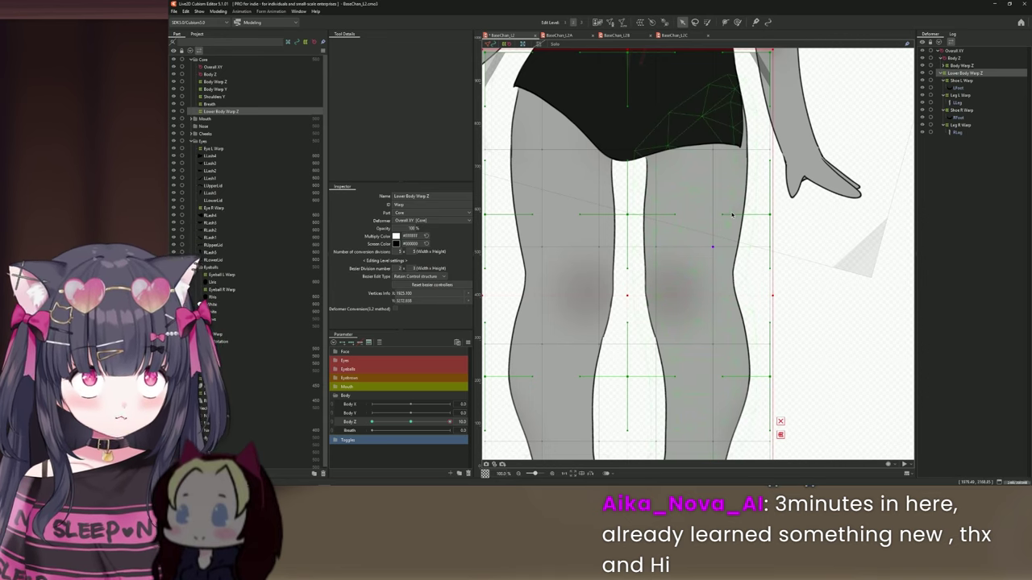
{"action": "scroll", "coordinate": [732, 214], "scroll_direction": "down", "scroll_amount": 2}
{"action": "scroll", "coordinate": [732, 214], "scroll_direction": "up", "scroll_amount": 1}
{"action": "left_click", "coordinate": [411, 421]}
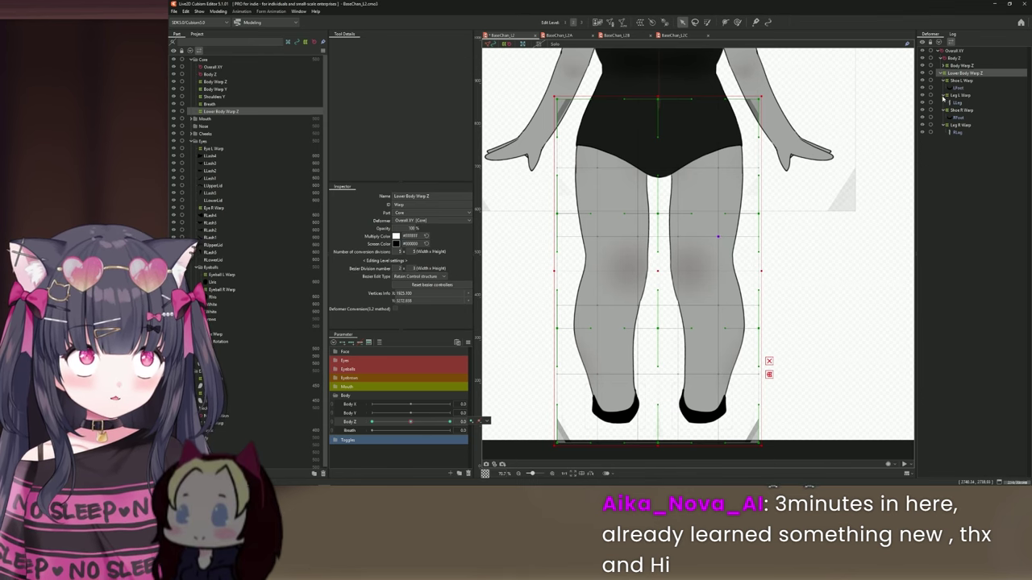
{"action": "left_click", "coordinate": [959, 81]}
{"action": "left_click", "coordinate": [957, 75]}
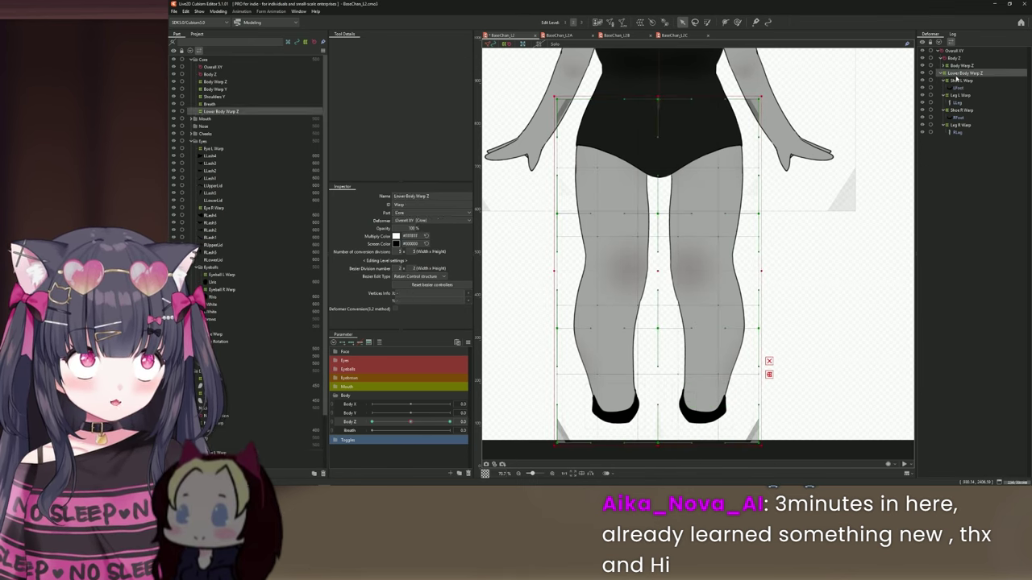
{"action": "scroll", "coordinate": [739, 253], "scroll_direction": "down", "scroll_amount": 3}
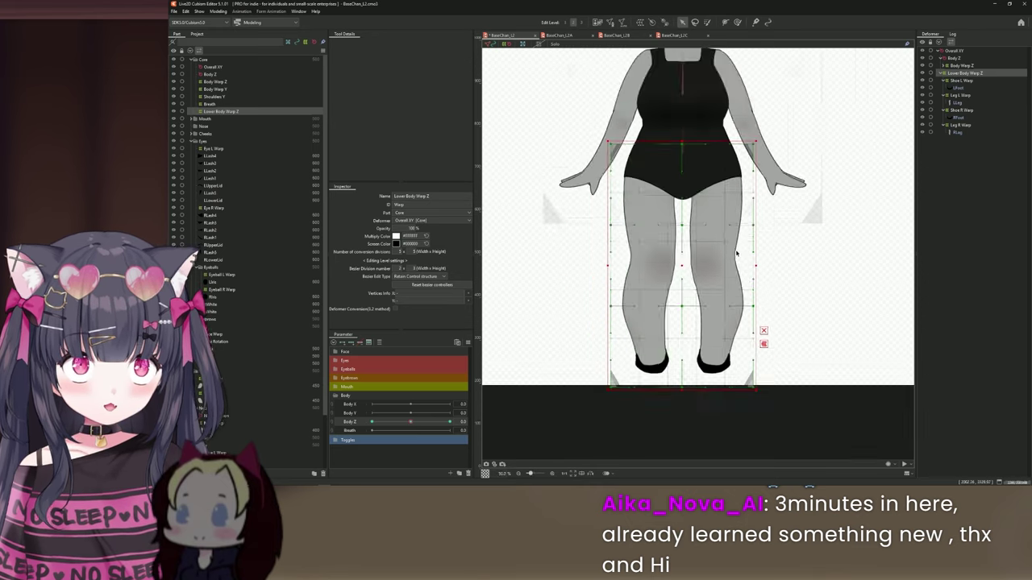
{"action": "scroll", "coordinate": [723, 242], "scroll_direction": "up", "scroll_amount": 3}
{"action": "scroll", "coordinate": [755, 235], "scroll_direction": "down", "scroll_amount": 4}
{"action": "scroll", "coordinate": [709, 226], "scroll_direction": "up", "scroll_amount": 4}
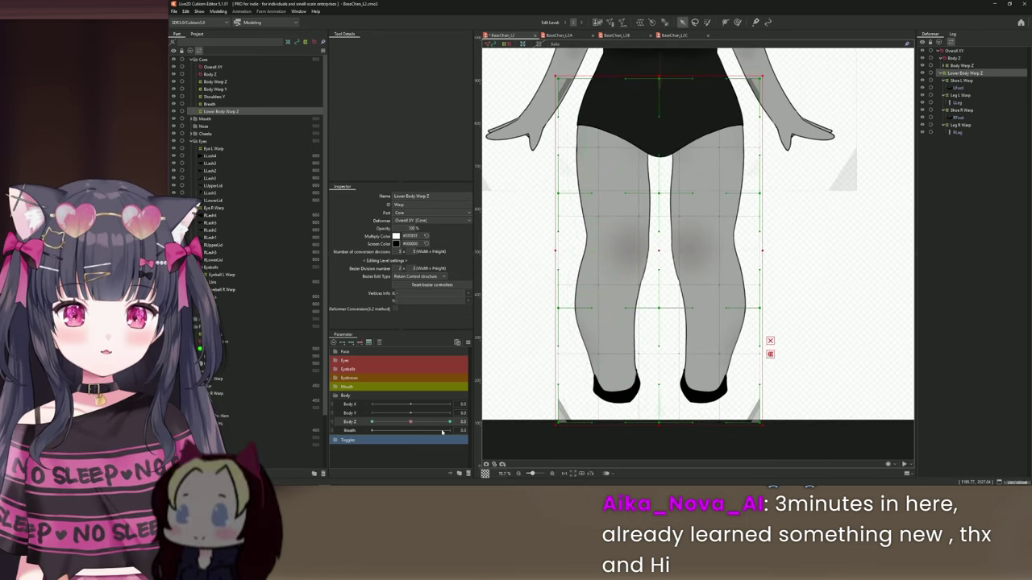
- At Body Z 10, lower the warp's upper corner on the tilt side and pull the handle beside that thigh inward
{"action": "left_click_drag", "start_coordinate": [410, 422], "coordinate": [484, 420]}
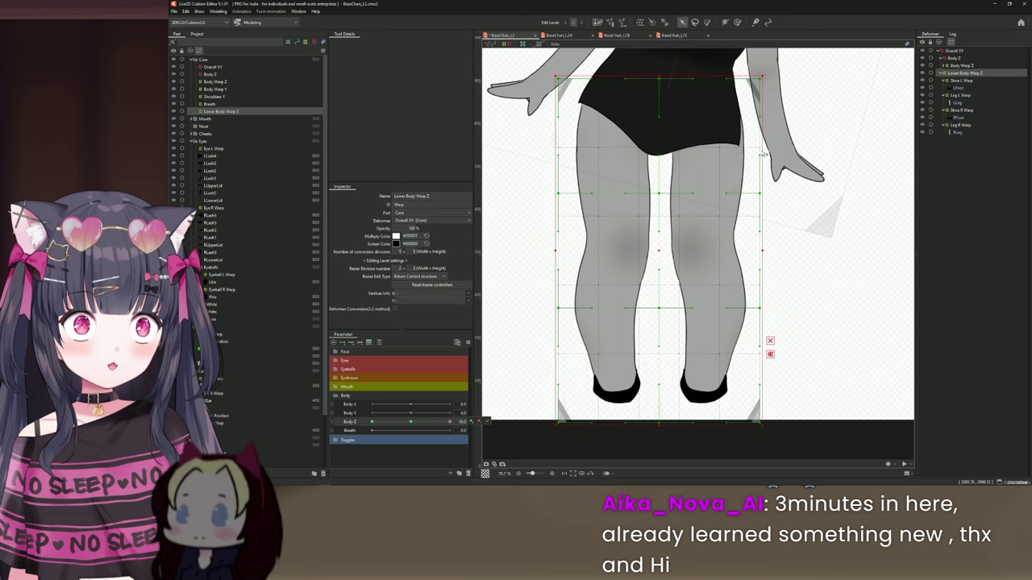
{"action": "scroll", "coordinate": [733, 153], "scroll_direction": "up", "scroll_amount": 2}
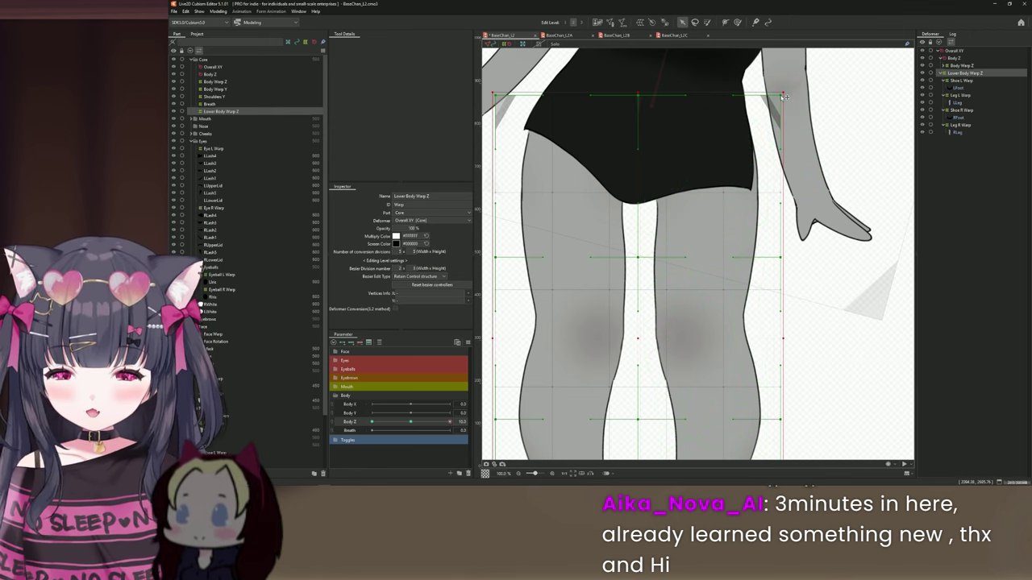
{"action": "left_click_drag", "start_coordinate": [784, 97], "coordinate": [779, 113]}
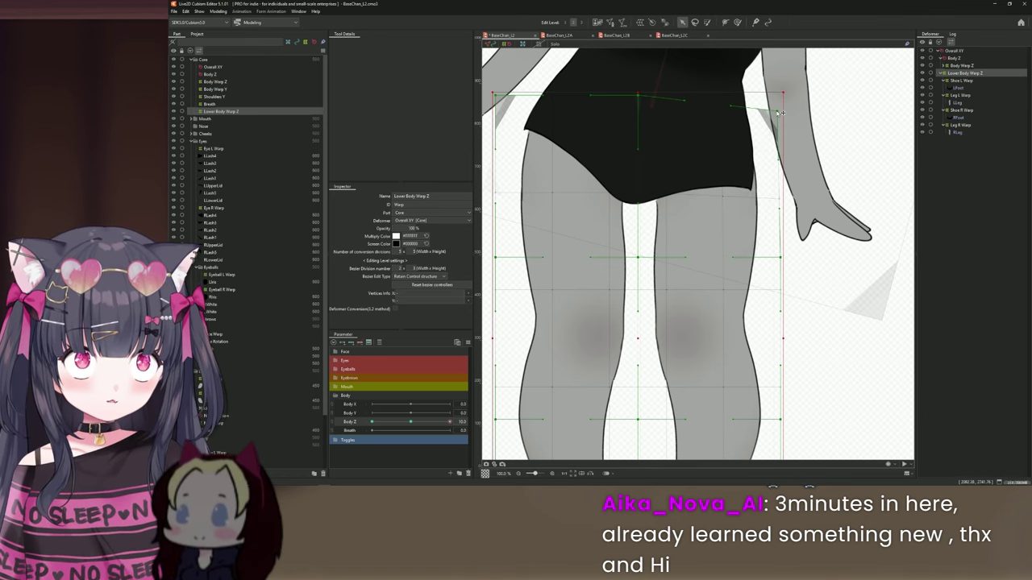
{"action": "scroll", "coordinate": [781, 211], "scroll_direction": "up", "scroll_amount": 2}
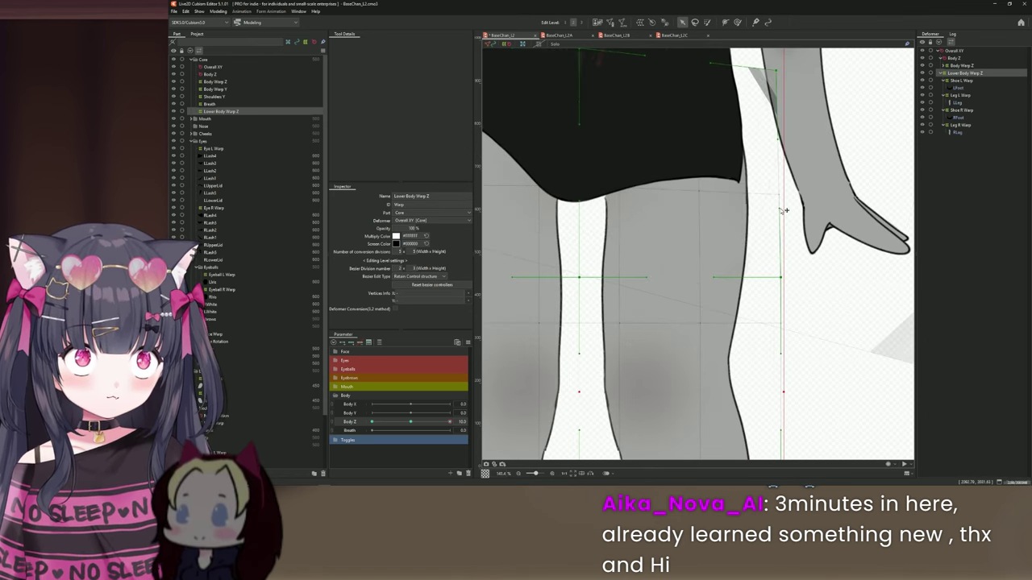
{"action": "left_click_drag", "start_coordinate": [782, 211], "coordinate": [760, 212]}
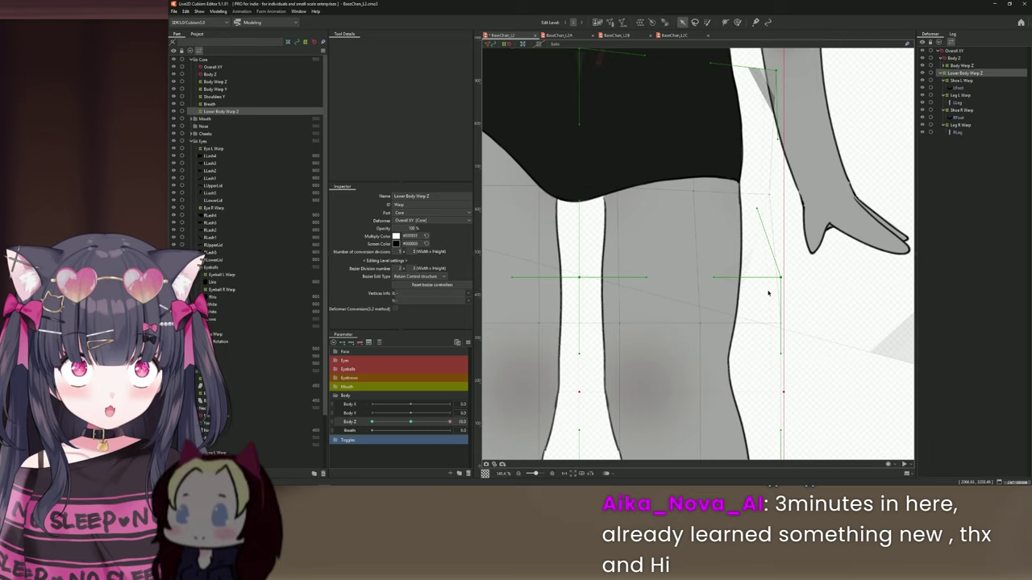
- Preview the reshaped hip and thigh on the whole figure by moving Body Z between 0 and 10
{"action": "scroll", "coordinate": [768, 294], "scroll_direction": "down", "scroll_amount": 3}
{"action": "scroll", "coordinate": [775, 320], "scroll_direction": "down", "scroll_amount": 3}
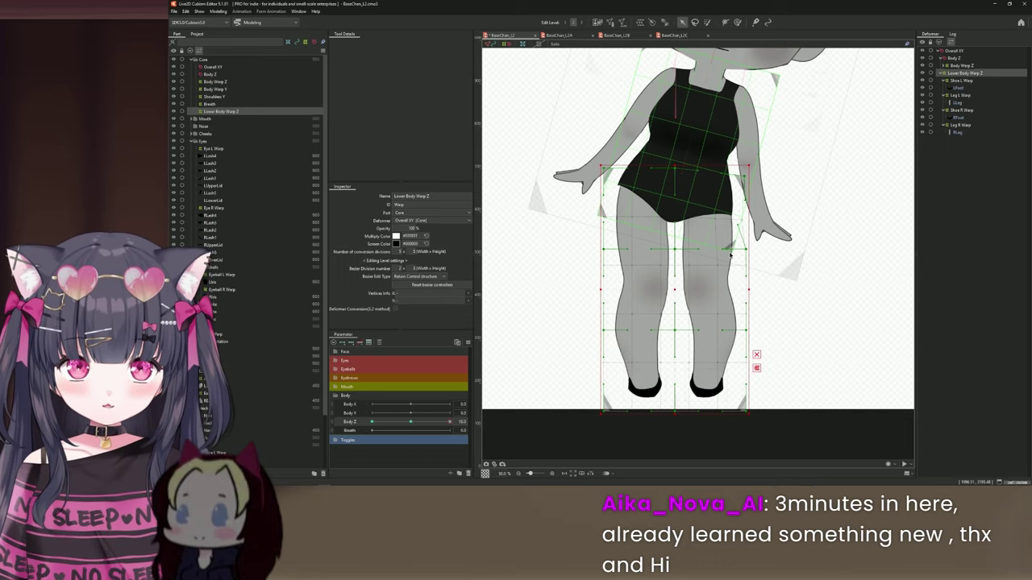
{"action": "scroll", "coordinate": [751, 231], "scroll_direction": "down", "scroll_amount": 2}
{"action": "left_click", "coordinate": [411, 423]}
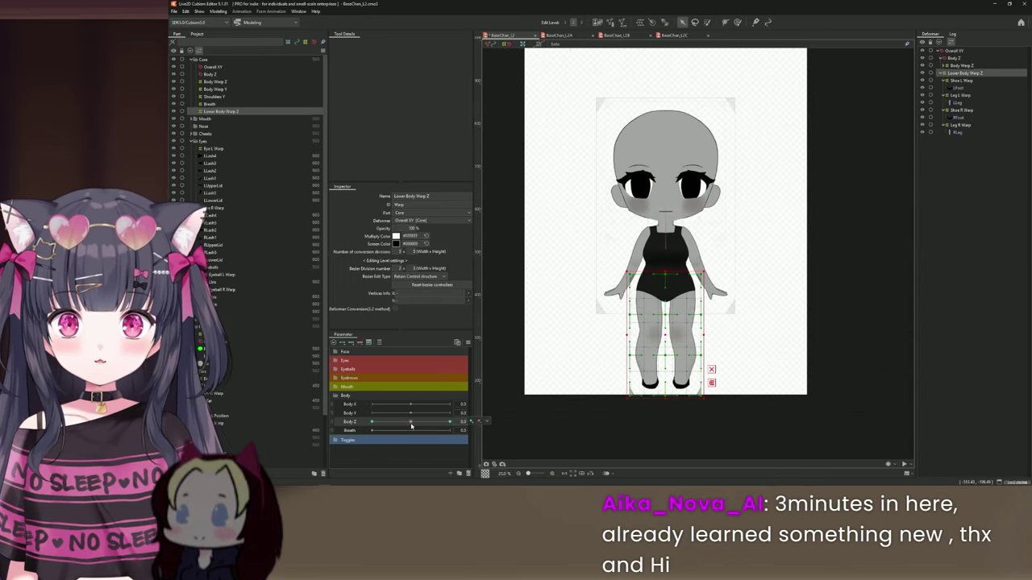
{"action": "mouse_move", "coordinate": [412, 424]}
{"action": "left_mouse_down"}
{"action": "mouse_move", "coordinate": [454, 424]}
{"action": "mouse_move", "coordinate": [413, 425]}
{"action": "left_mouse_up"}
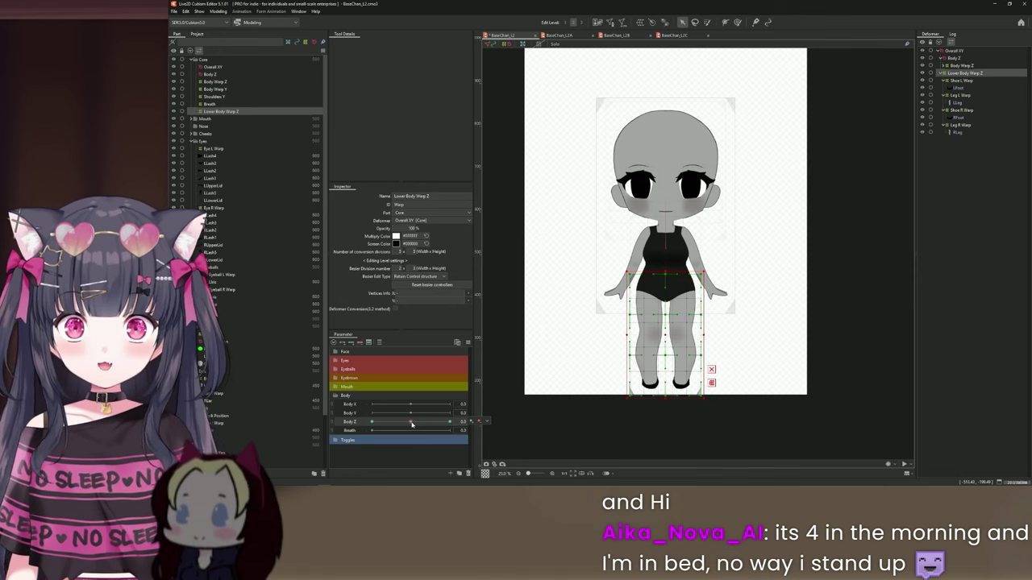
{"action": "left_click_drag", "start_coordinate": [432, 424], "coordinate": [450, 421]}
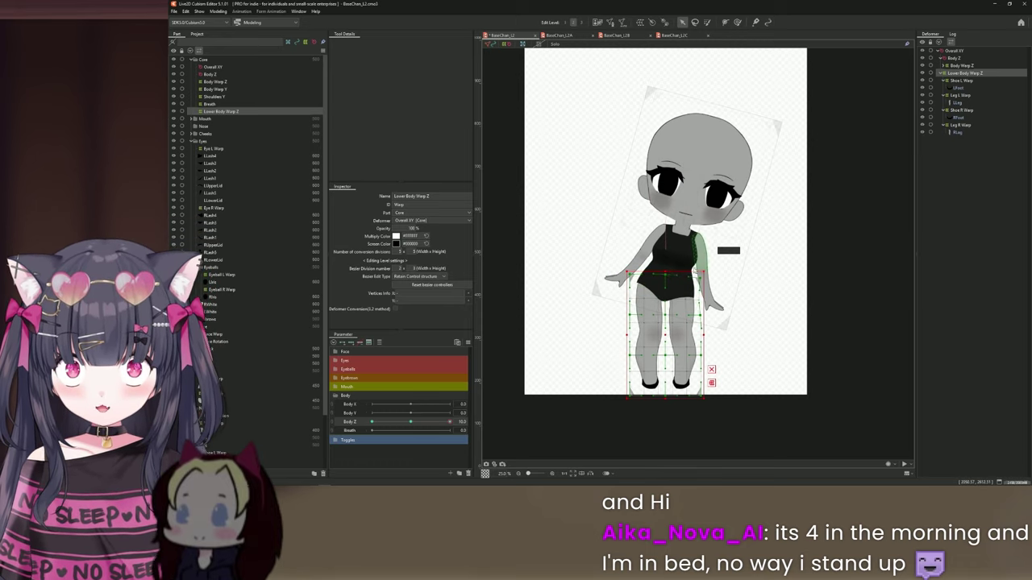
- At Body Z 10, lower the warp's outer calf-level control point slightly and adjust its inward handle on the tilt-side leg
{"action": "scroll", "coordinate": [695, 278], "scroll_direction": "up", "scroll_amount": 2}
{"action": "left_click_drag", "start_coordinate": [733, 300], "coordinate": [753, 215]}
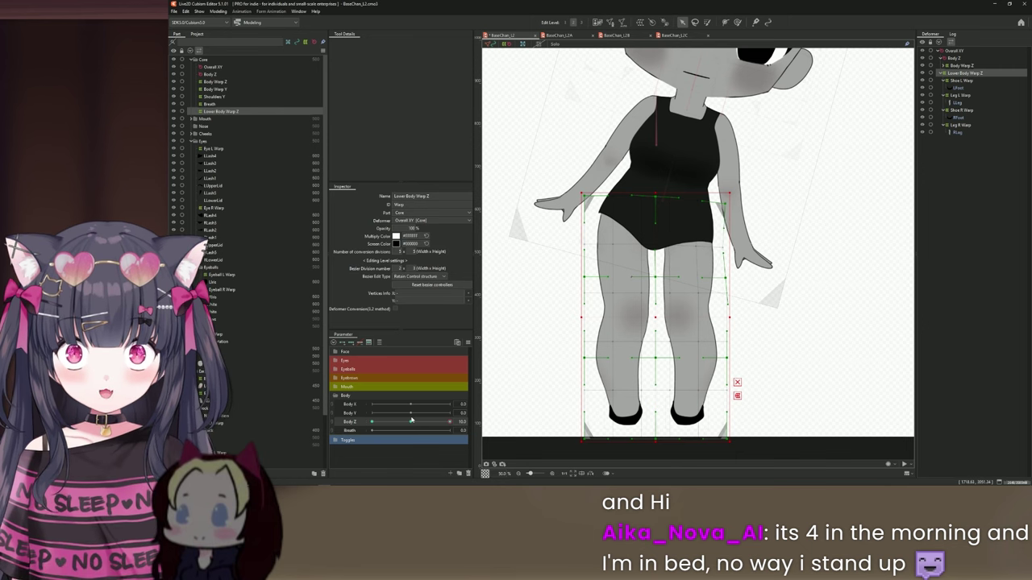
{"action": "left_click_drag", "start_coordinate": [448, 424], "coordinate": [504, 419]}
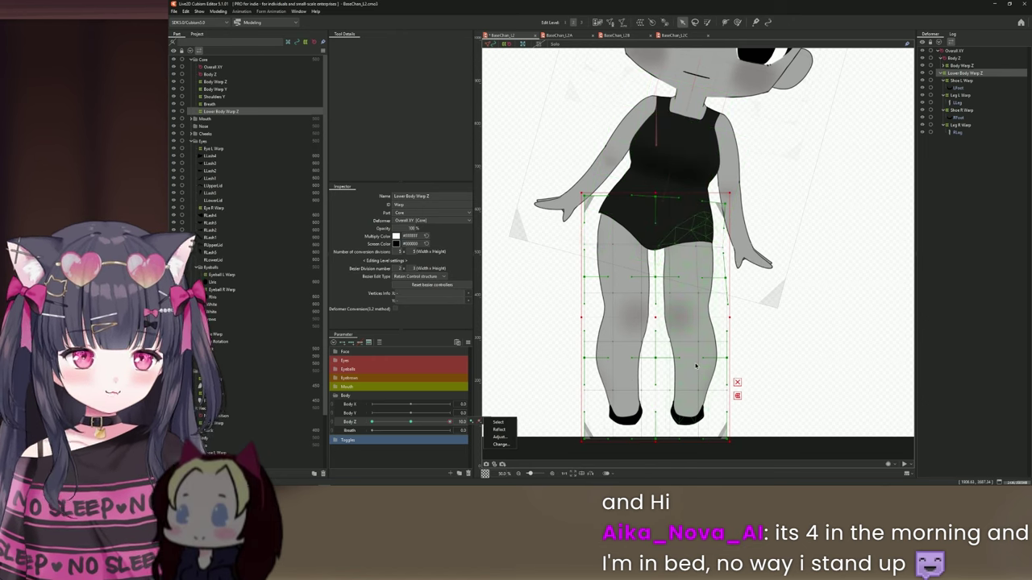
{"action": "mouse_move", "coordinate": [450, 422]}
{"action": "left_mouse_down"}
{"action": "mouse_move", "coordinate": [431, 424]}
{"action": "mouse_move", "coordinate": [451, 423]}
{"action": "left_mouse_up"}
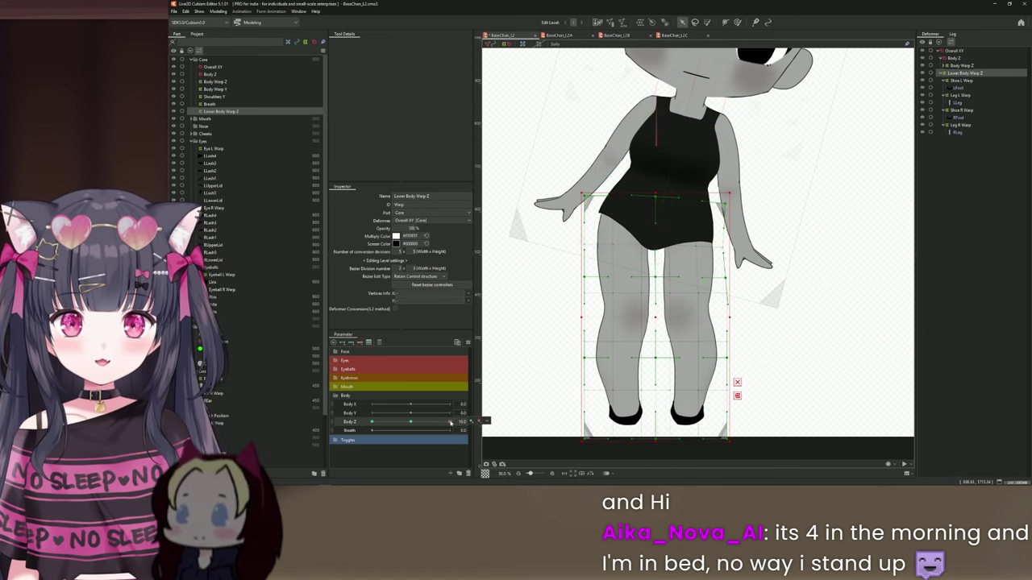
{"action": "scroll", "coordinate": [719, 334], "scroll_direction": "up", "scroll_amount": 2}
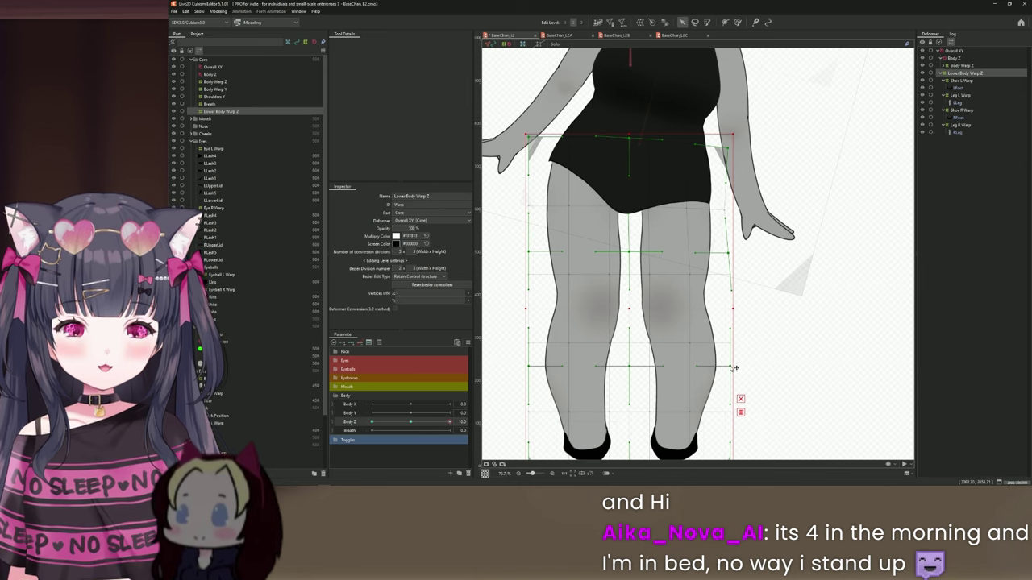
{"action": "left_click_drag", "start_coordinate": [734, 368], "coordinate": [734, 373]}
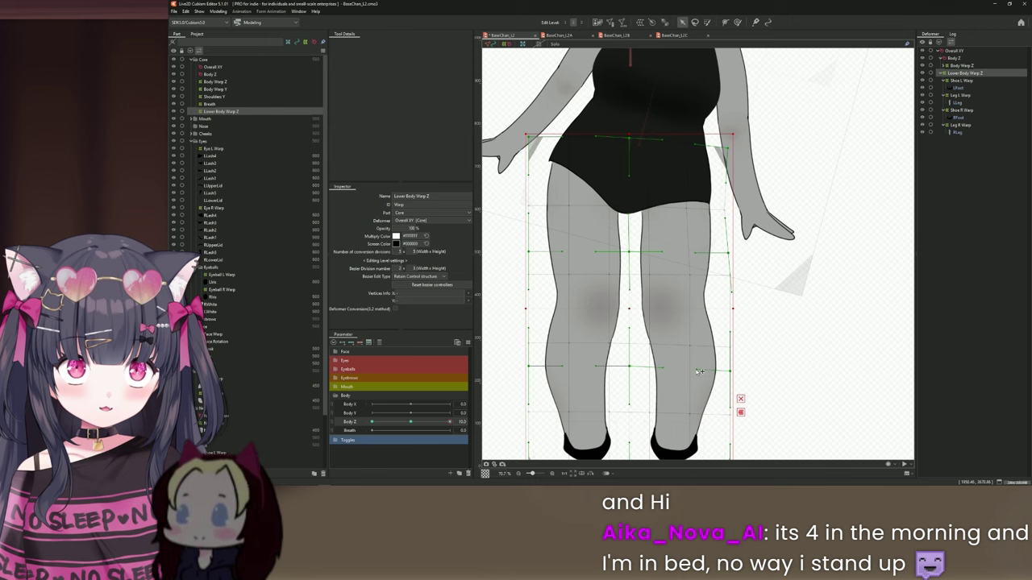
{"action": "left_click_drag", "start_coordinate": [696, 370], "coordinate": [690, 371]}
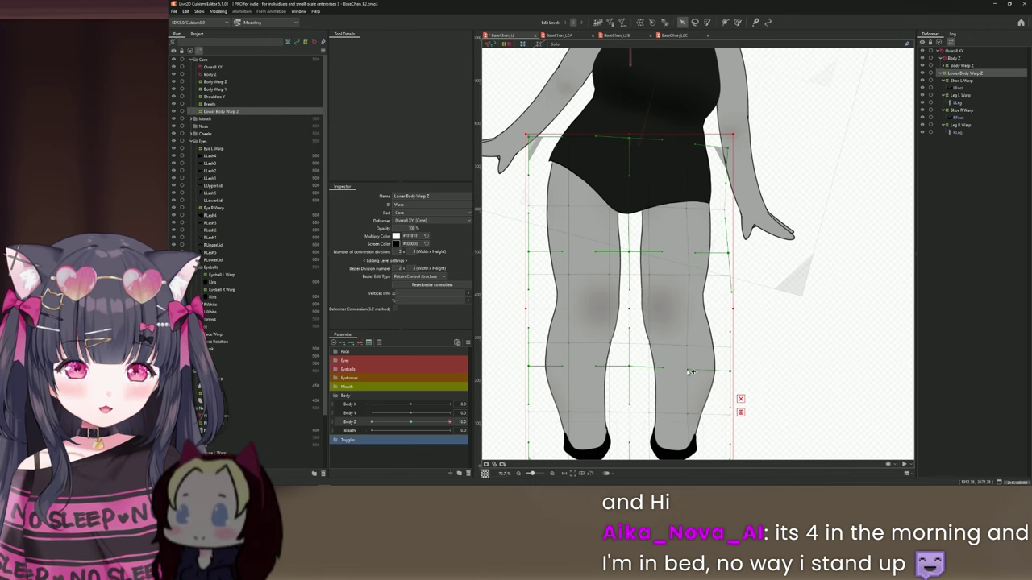
- Check the body swing, then lower Lower Body Warp Z's upper centre control point at Body Z 10 and shift it slightly toward the tilt
{"action": "scroll", "coordinate": [690, 371], "scroll_direction": "down", "scroll_amount": 5}
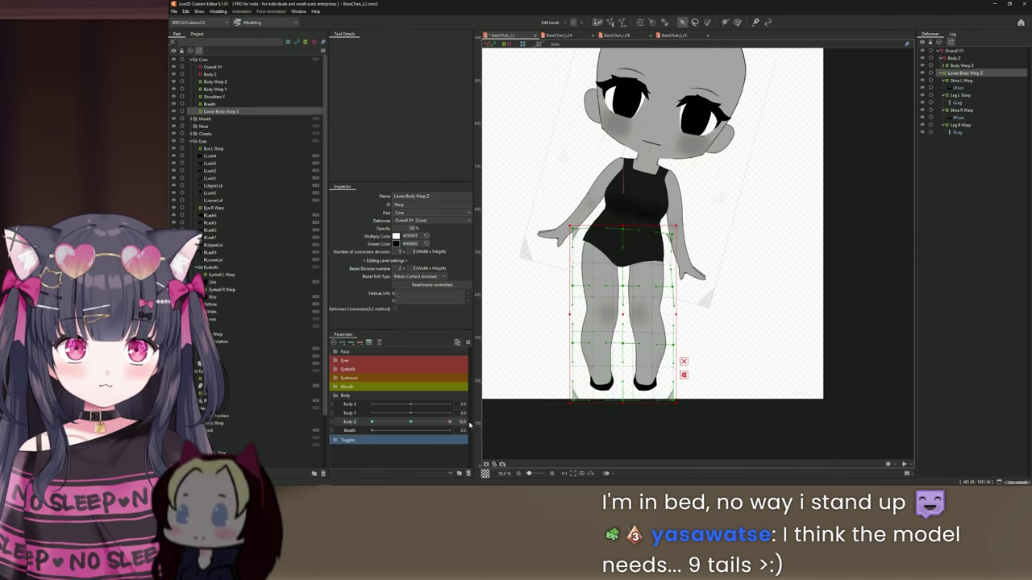
{"action": "mouse_move", "coordinate": [450, 422]}
{"action": "left_mouse_down"}
{"action": "mouse_move", "coordinate": [422, 427]}
{"action": "mouse_move", "coordinate": [479, 425]}
{"action": "mouse_move", "coordinate": [412, 427]}
{"action": "mouse_move", "coordinate": [460, 423]}
{"action": "left_mouse_up"}
{"action": "scroll", "coordinate": [582, 322], "scroll_direction": "up", "scroll_amount": 8}
{"action": "left_click_drag", "start_coordinate": [529, 235], "coordinate": [539, 233]}
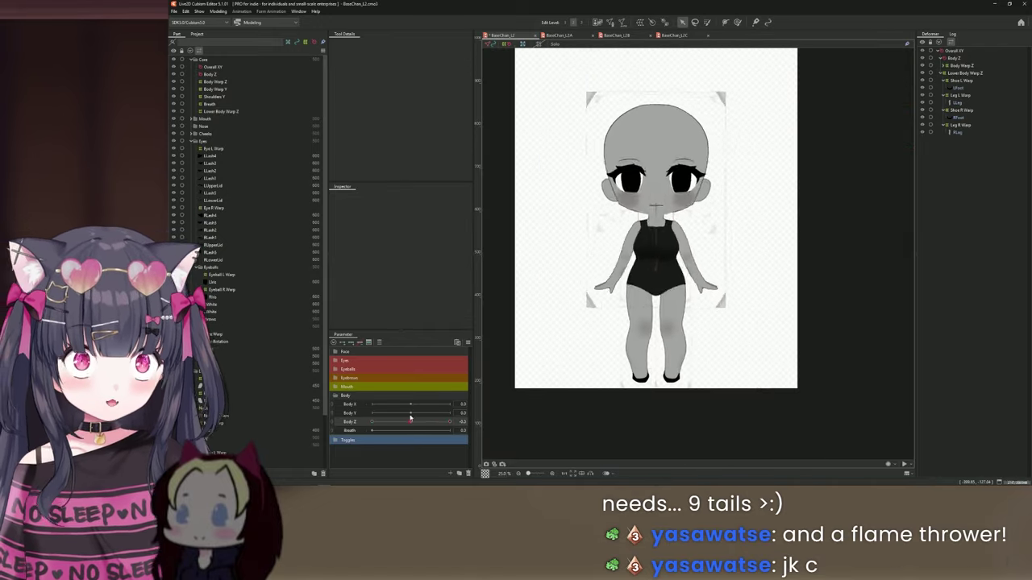
{"action": "scroll", "coordinate": [636, 242], "scroll_direction": "up", "scroll_amount": 5}
{"action": "left_click", "coordinate": [636, 207]}
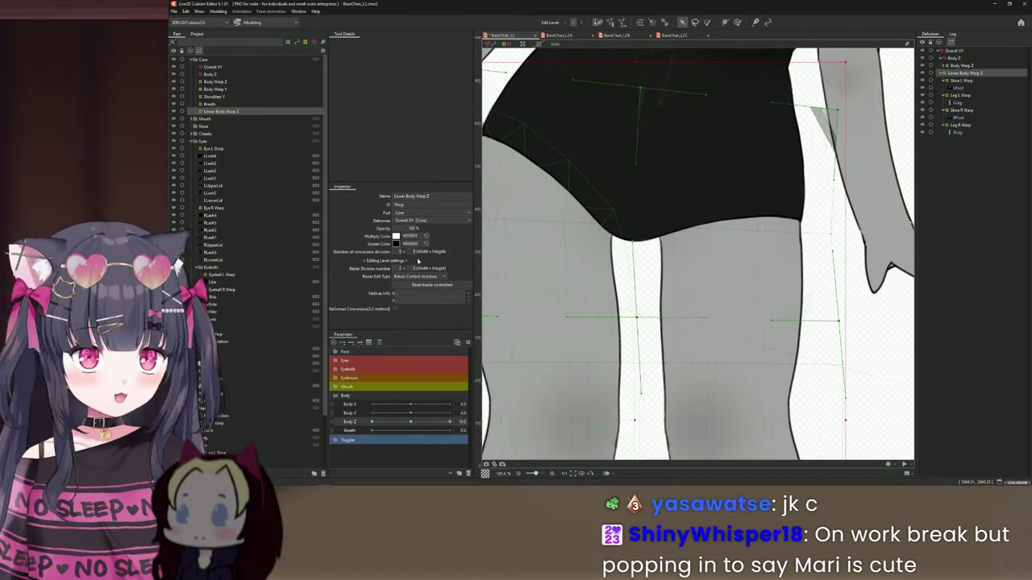
{"action": "scroll", "coordinate": [637, 249], "scroll_direction": "up", "scroll_amount": 1}
{"action": "scroll", "coordinate": [637, 242], "scroll_direction": "down", "scroll_amount": 4}
{"action": "left_click", "coordinate": [809, 207]}
- Reflect Lower Body Warp Z's motion horizontally from Body Z 10 to the opposite key, then check the body tilt at Body Z -10
{"action": "scroll", "coordinate": [585, 319], "scroll_direction": "down", "scroll_amount": 2}
{"action": "mouse_move", "coordinate": [450, 421]}
{"action": "left_mouse_down"}
{"action": "mouse_move", "coordinate": [428, 417]}
{"action": "mouse_move", "coordinate": [459, 423]}
{"action": "left_mouse_up"}
{"action": "left_click", "coordinate": [486, 421]}
{"action": "left_click", "coordinate": [463, 352]}
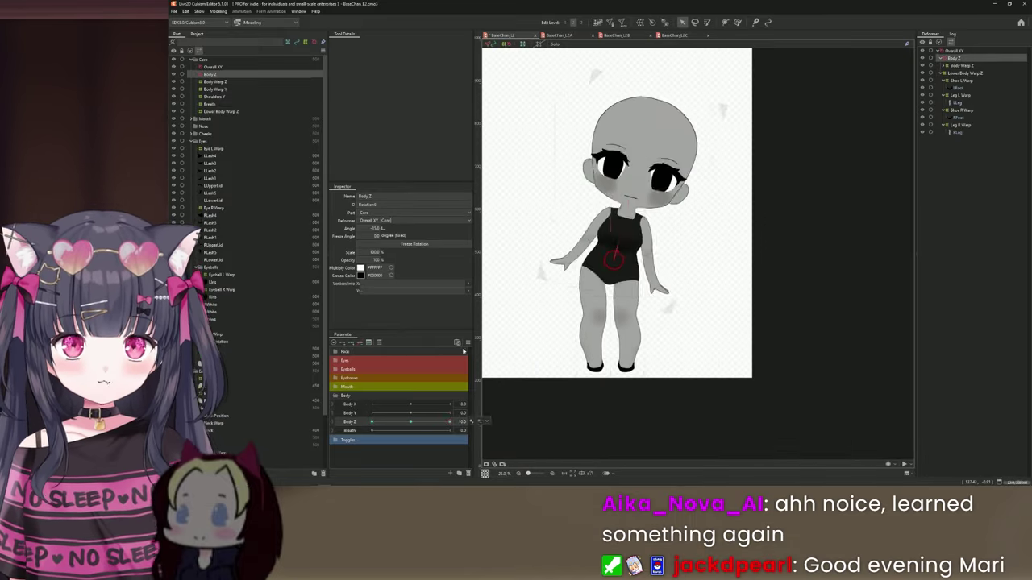
{"action": "left_click", "coordinate": [411, 421]}
{"action": "left_click", "coordinate": [959, 73]}
{"action": "left_click", "coordinate": [450, 423]}
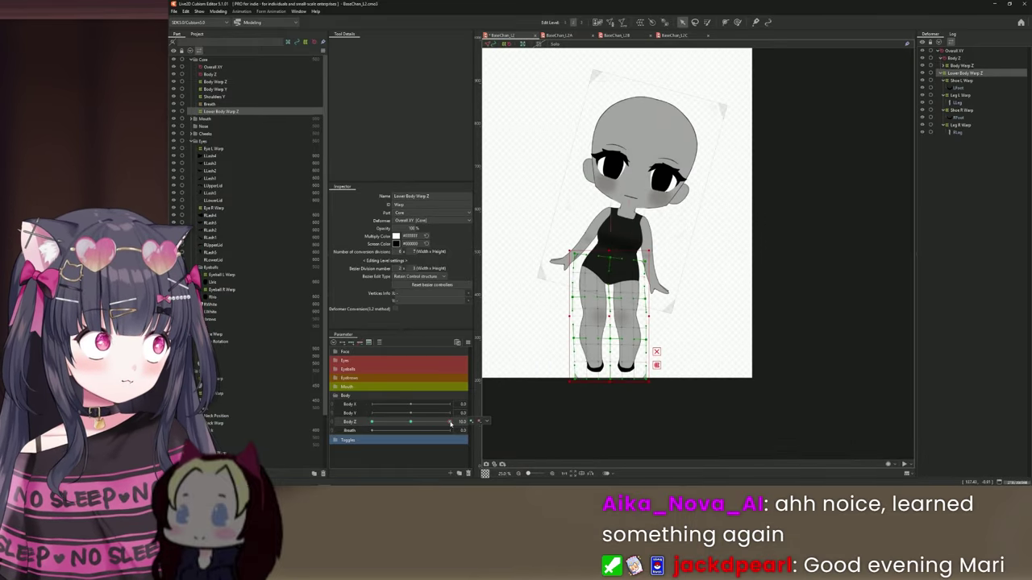
{"action": "left_click", "coordinate": [467, 344]}
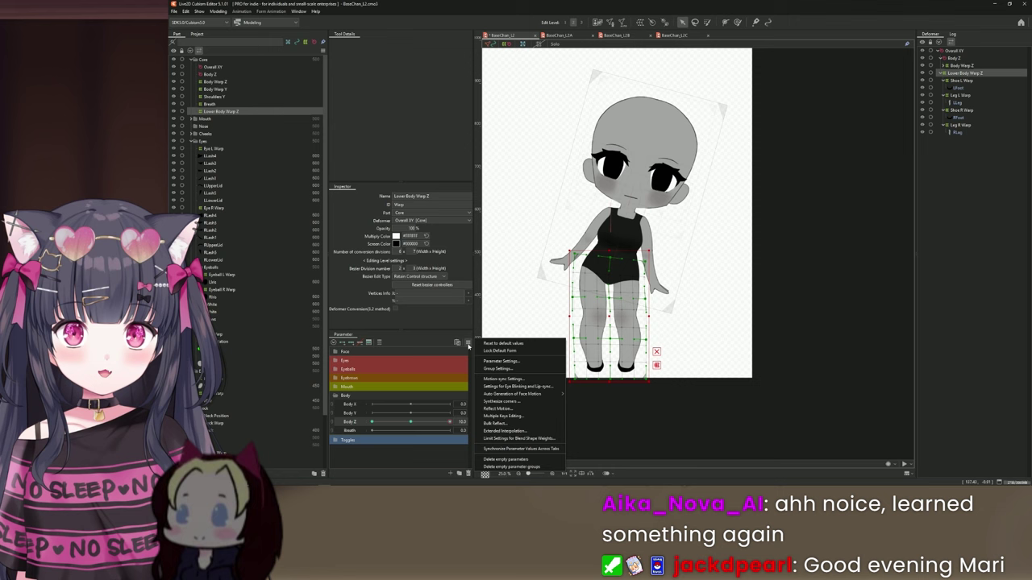
{"action": "left_click", "coordinate": [488, 410]}
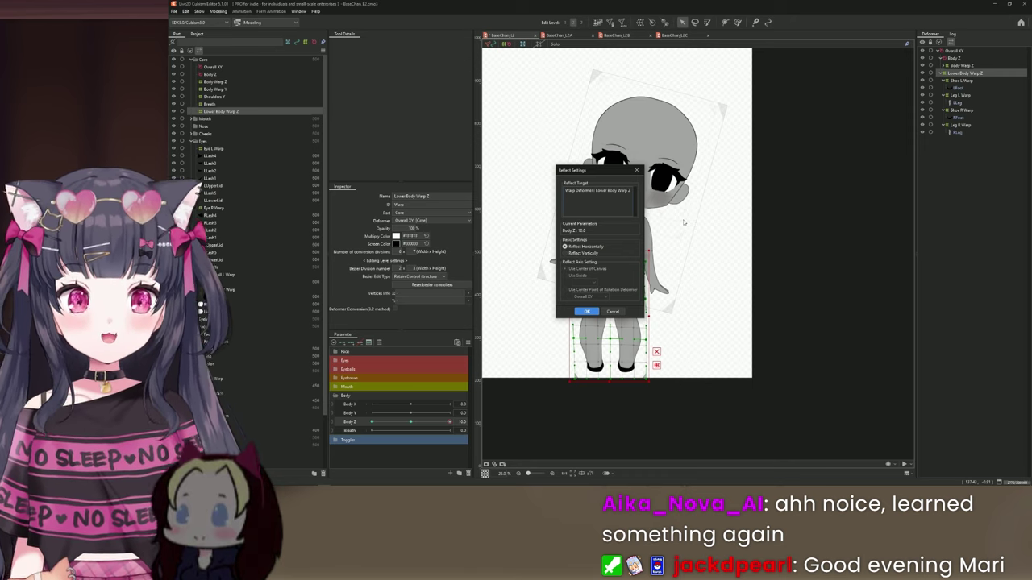
{"action": "left_click", "coordinate": [587, 311]}
{"action": "left_click", "coordinate": [409, 421]}
{"action": "left_click_drag", "start_coordinate": [409, 421], "coordinate": [338, 420]}
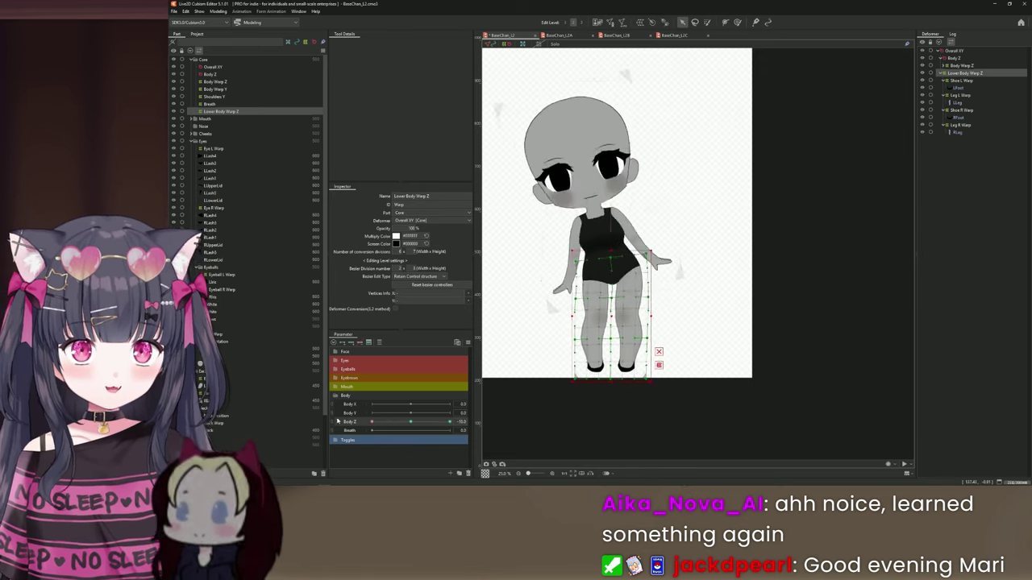
{"action": "left_click_drag", "start_coordinate": [731, 296], "coordinate": [760, 305]}
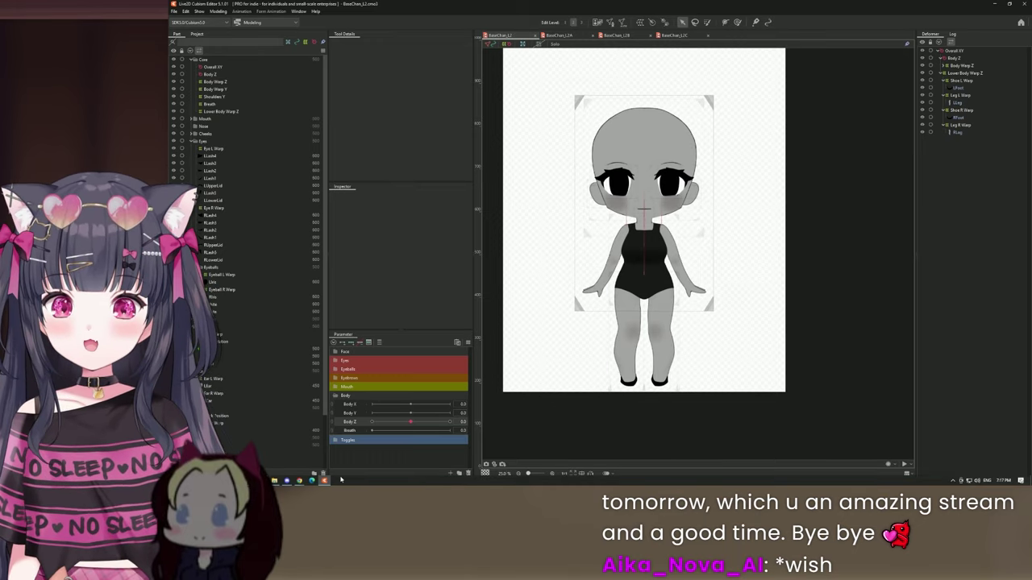
- Switch to the slide presentation and advance from Rigging Body Z Option 2 to the Eye Blinking slide
{"action": "left_click", "coordinate": [306, 483]}
{"action": "left_click", "coordinate": [948, 216]}
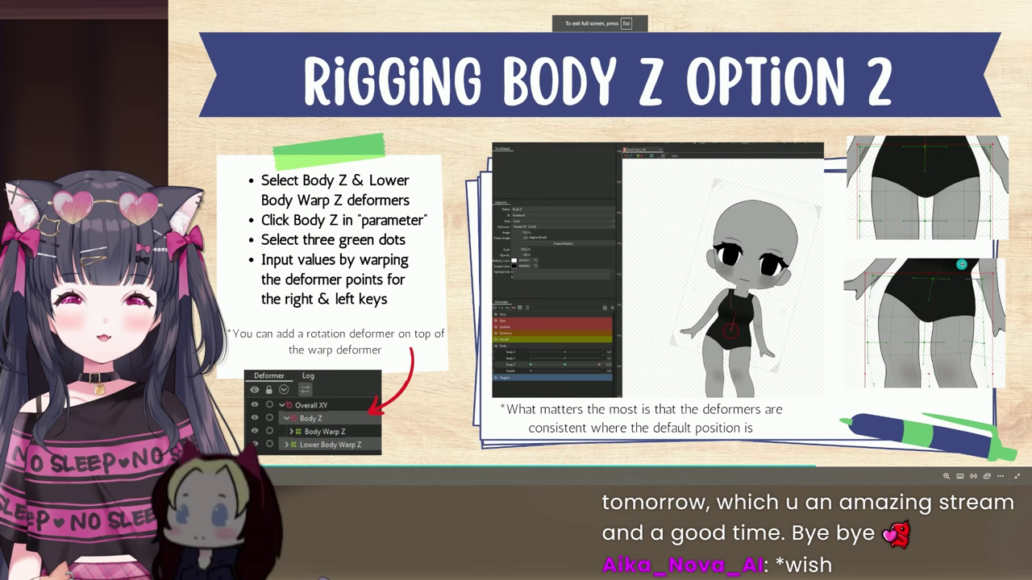
{"action": "key", "text": "Right"}
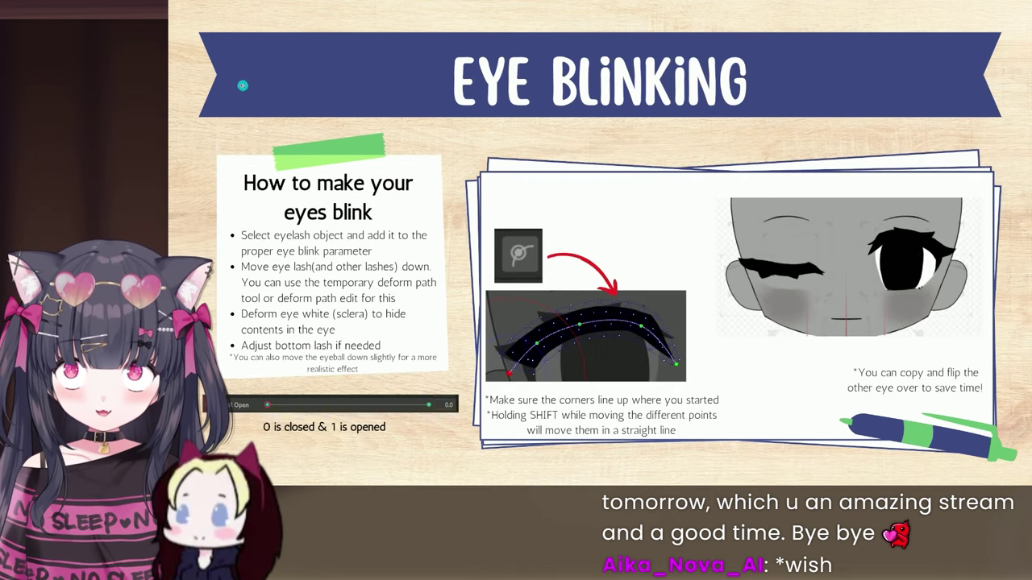
{"action": "key", "text": "Left"}
{"action": "key", "text": "Right"}
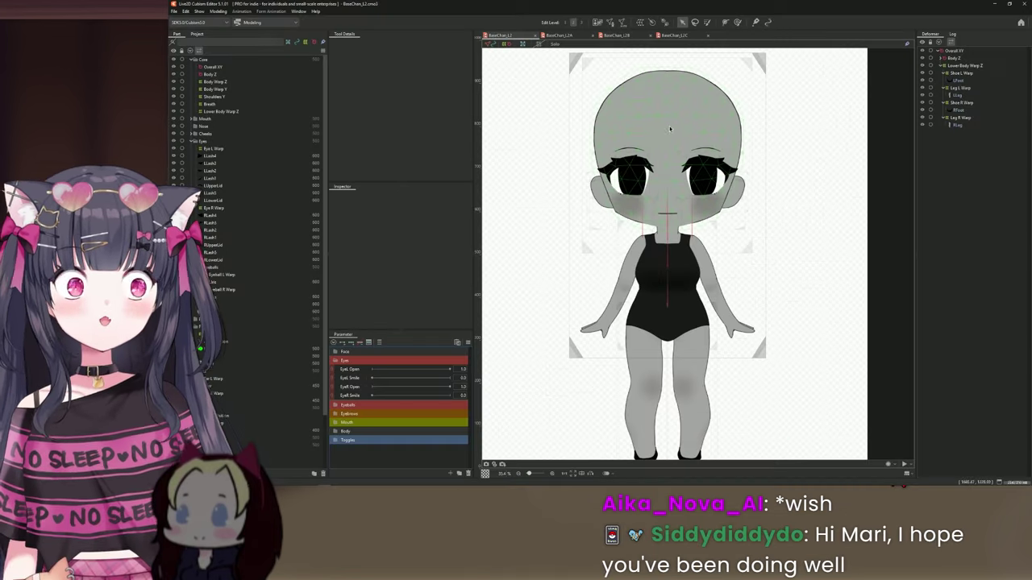
- Select Eye R Warp with all its contents down to the iris and add two keys on the EyeR Open parameter
{"action": "scroll", "coordinate": [670, 131], "scroll_direction": "up", "scroll_amount": 2}
{"action": "scroll", "coordinate": [678, 133], "scroll_direction": "up", "scroll_amount": 2}
{"action": "left_click_drag", "start_coordinate": [672, 133], "coordinate": [655, 159]}
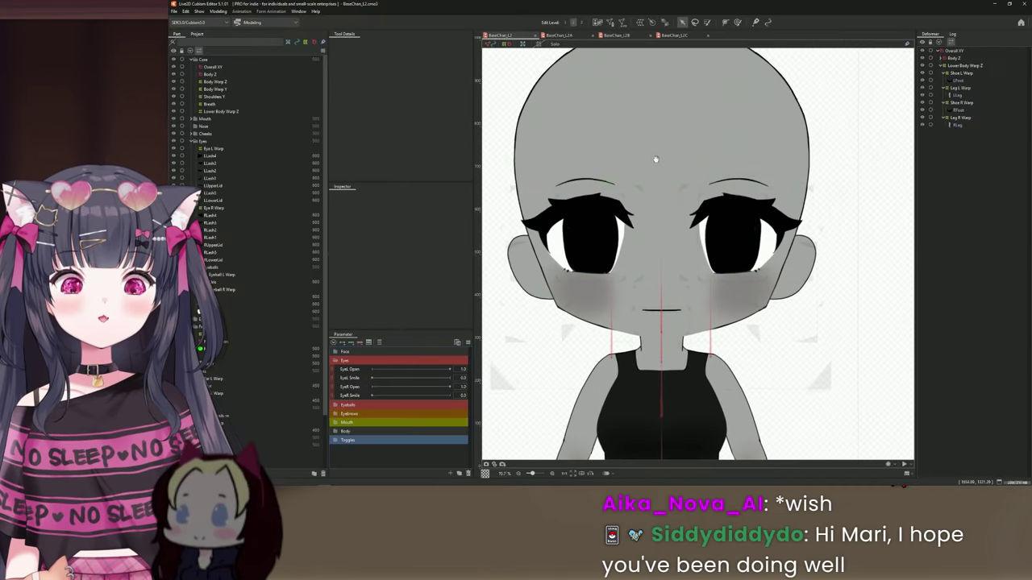
{"action": "scroll", "coordinate": [656, 158], "scroll_direction": "up", "scroll_amount": 1}
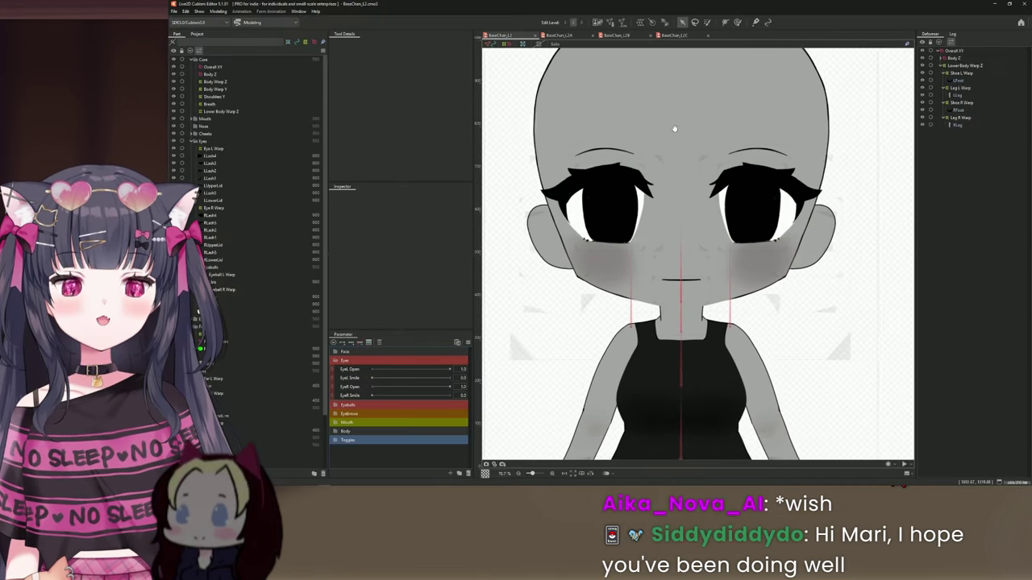
{"action": "left_click", "coordinate": [586, 177]}
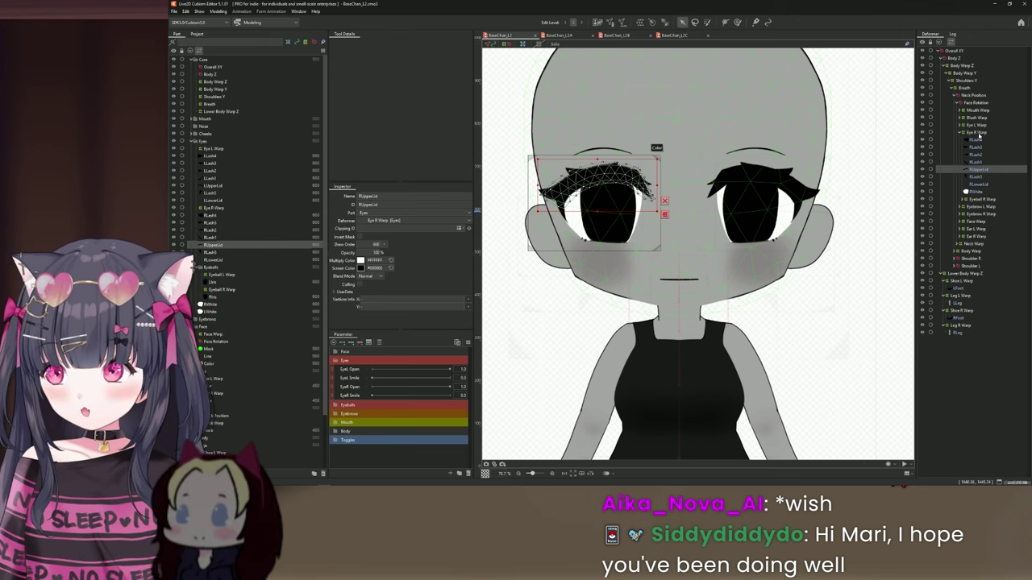
{"action": "left_click", "coordinate": [975, 133]}
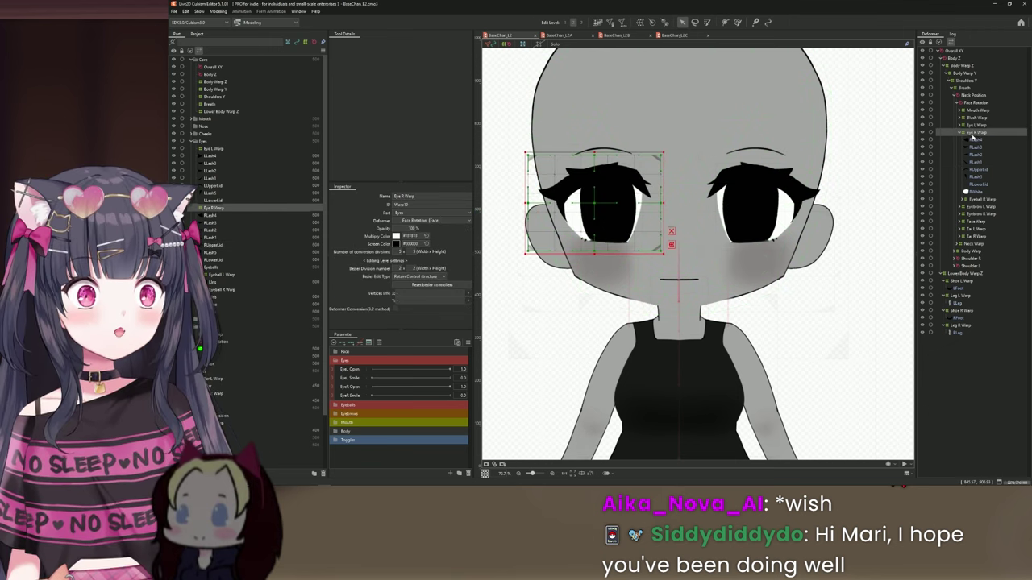
{"action": "left_click", "coordinate": [962, 202]}
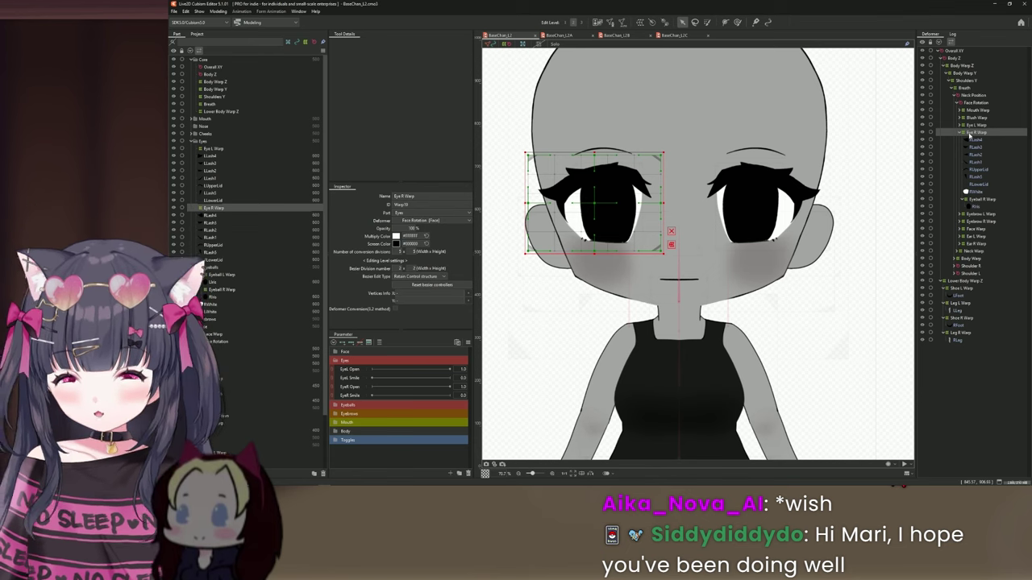
{"action": "left_click", "coordinate": [974, 208], "text": "shift"}
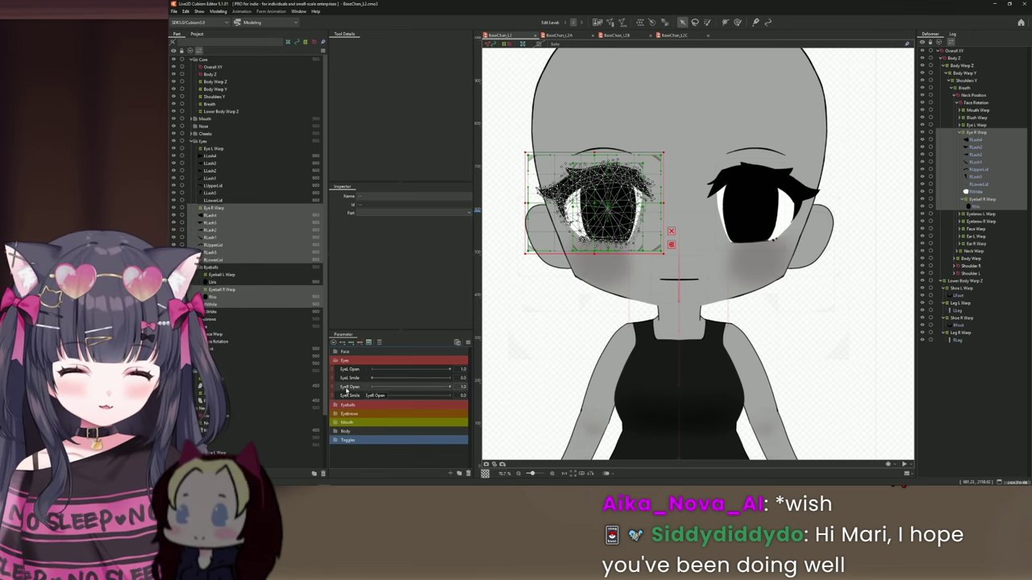
{"action": "left_click", "coordinate": [342, 344]}
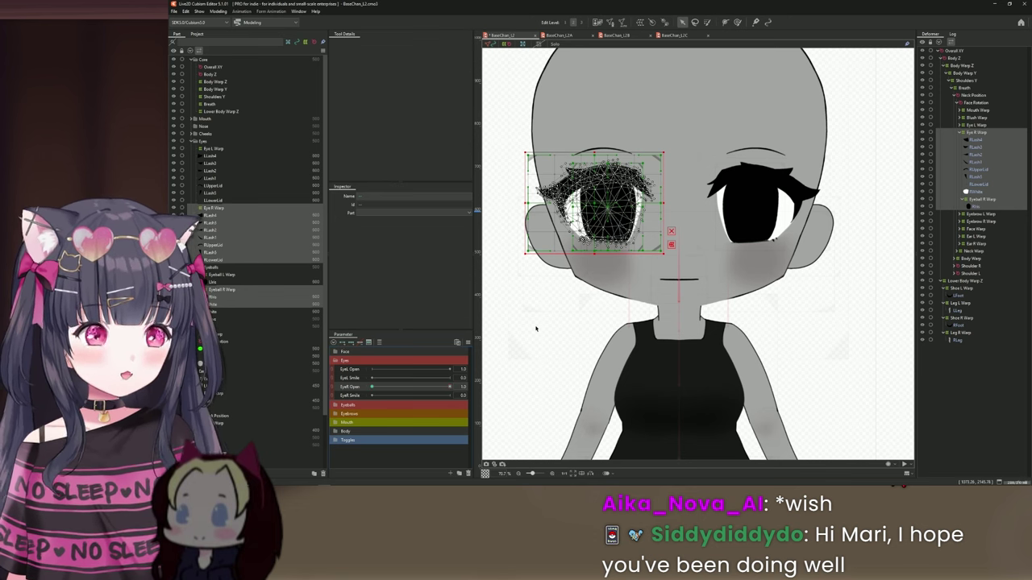
{"action": "left_click", "coordinate": [535, 328]}
{"action": "left_click_drag", "start_coordinate": [450, 389], "coordinate": [357, 393]}
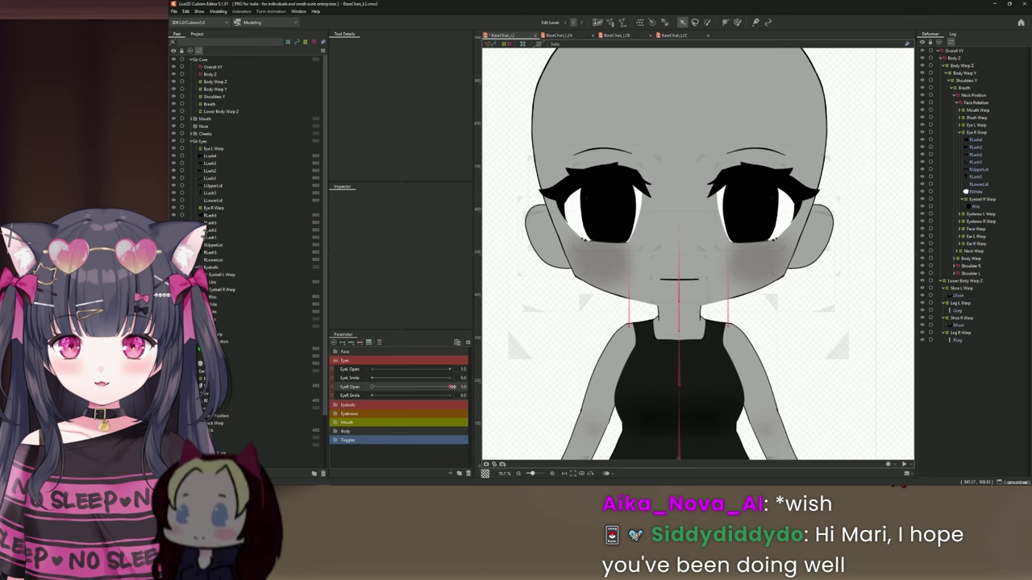
{"action": "mouse_move", "coordinate": [449, 387]}
{"action": "left_mouse_down"}
{"action": "mouse_move", "coordinate": [364, 393]}
{"action": "mouse_move", "coordinate": [449, 387]}
{"action": "left_mouse_up"}
- Try moving the right eye's RUpperLid mesh straight down over the iris, then undo the move
{"action": "scroll", "coordinate": [683, 168], "scroll_direction": "up", "scroll_amount": 2}
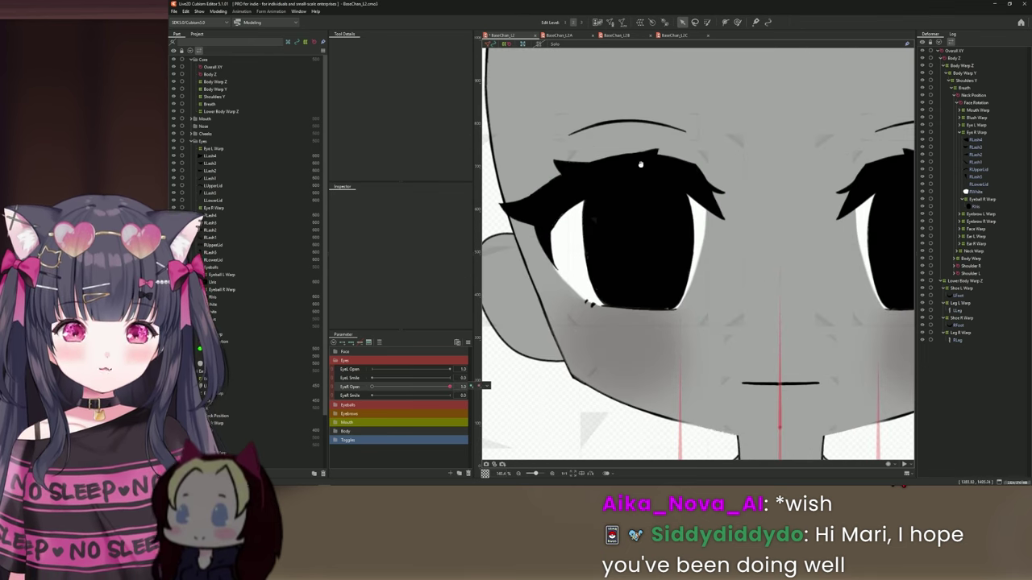
{"action": "scroll", "coordinate": [634, 173], "scroll_direction": "up", "scroll_amount": 2}
{"action": "scroll", "coordinate": [633, 174], "scroll_direction": "down", "scroll_amount": 2}
{"action": "left_click", "coordinate": [606, 187]}
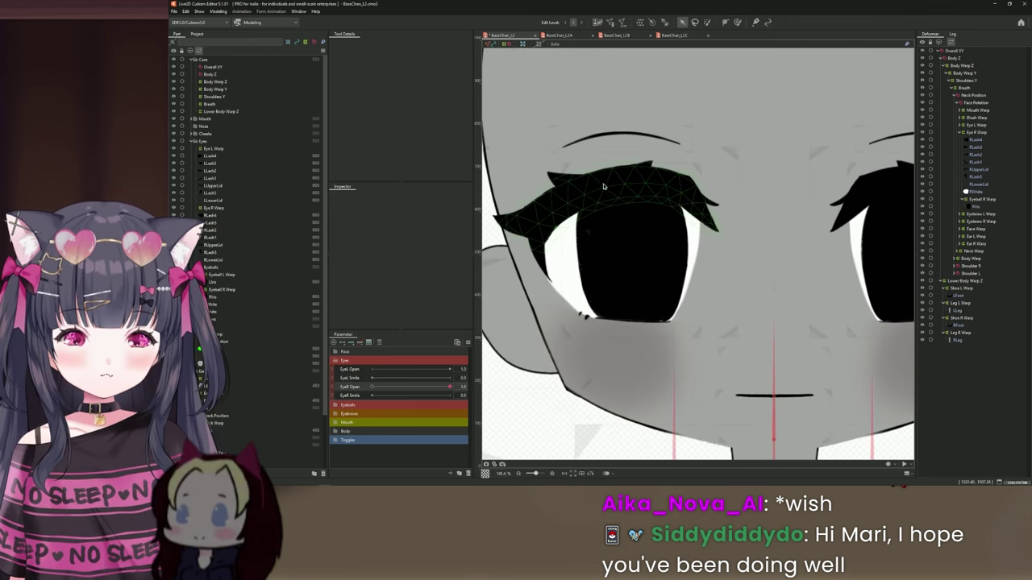
{"action": "left_click_drag", "start_coordinate": [688, 170], "coordinate": [643, 164]}
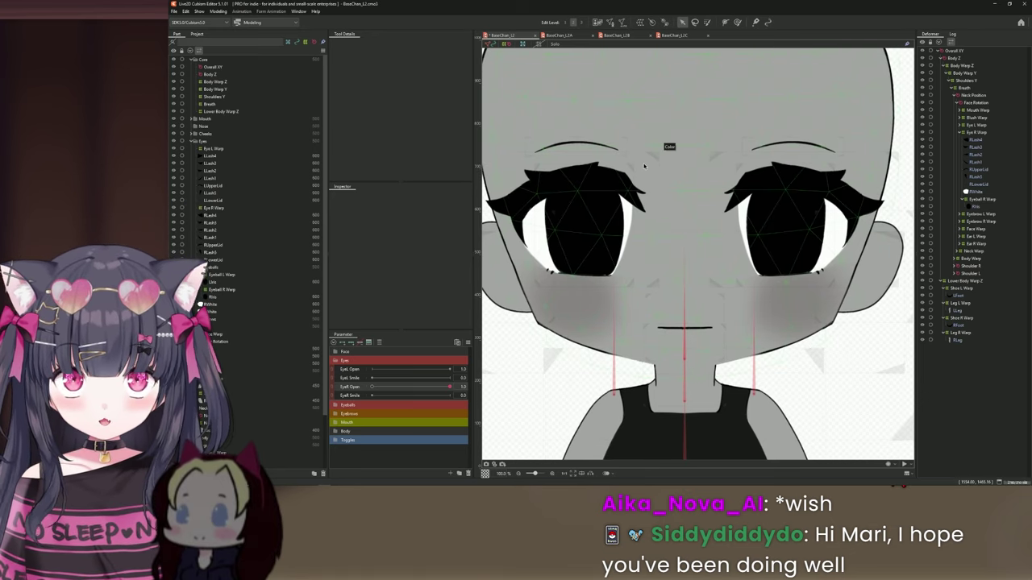
{"action": "left_click", "coordinate": [581, 173]}
{"action": "scroll", "coordinate": [639, 162], "scroll_direction": "up", "scroll_amount": 2}
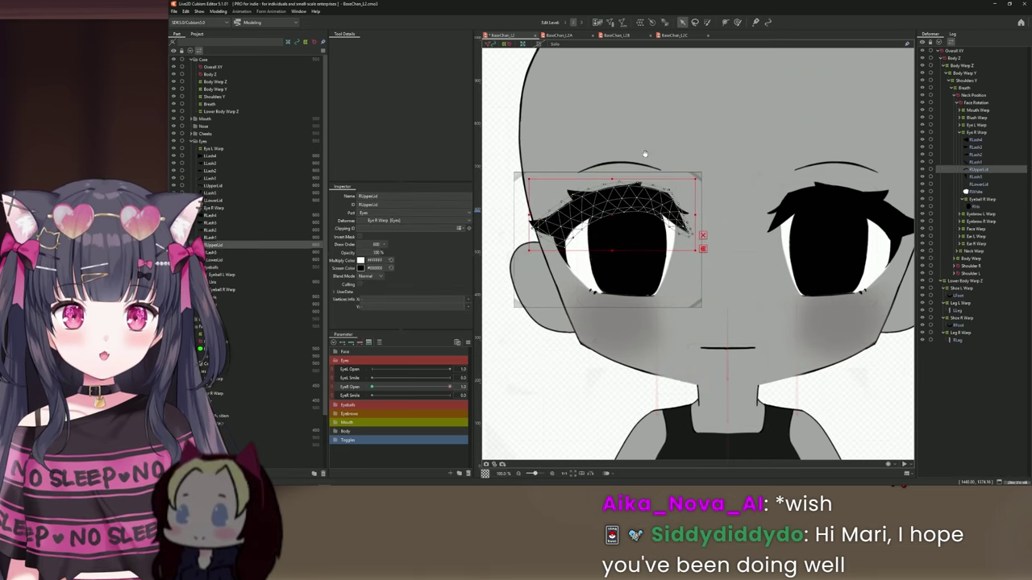
{"action": "left_click_drag", "start_coordinate": [636, 163], "coordinate": [644, 127]}
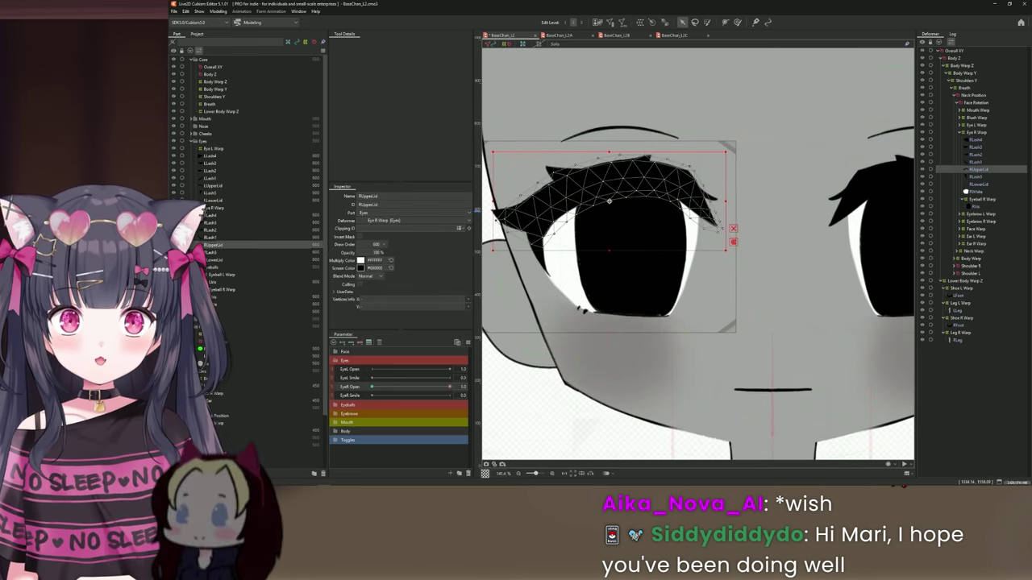
{"action": "left_click_drag", "start_coordinate": [609, 201], "coordinate": [611, 255]}
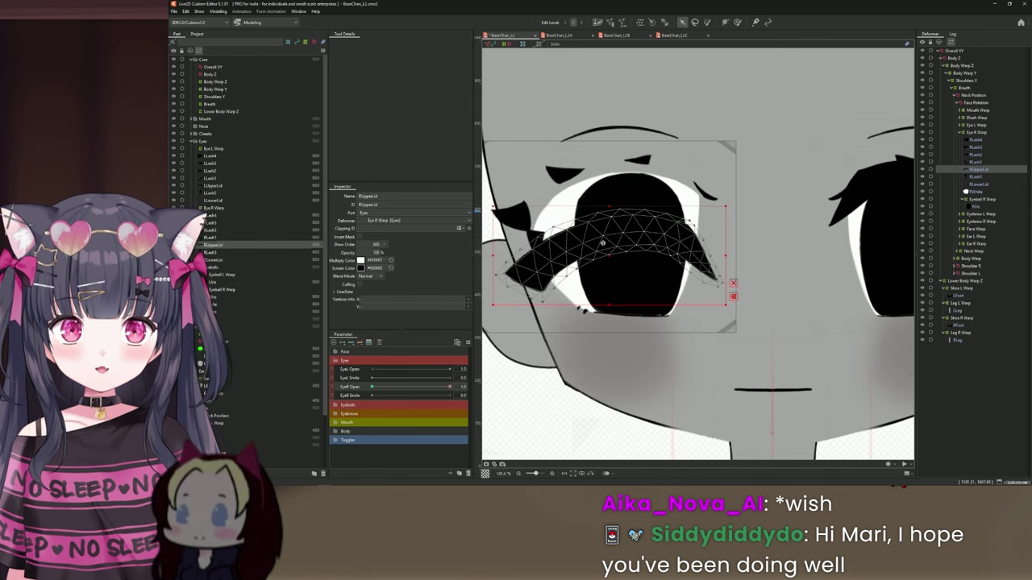
{"action": "scroll", "coordinate": [691, 246], "scroll_direction": "down", "scroll_amount": 2}
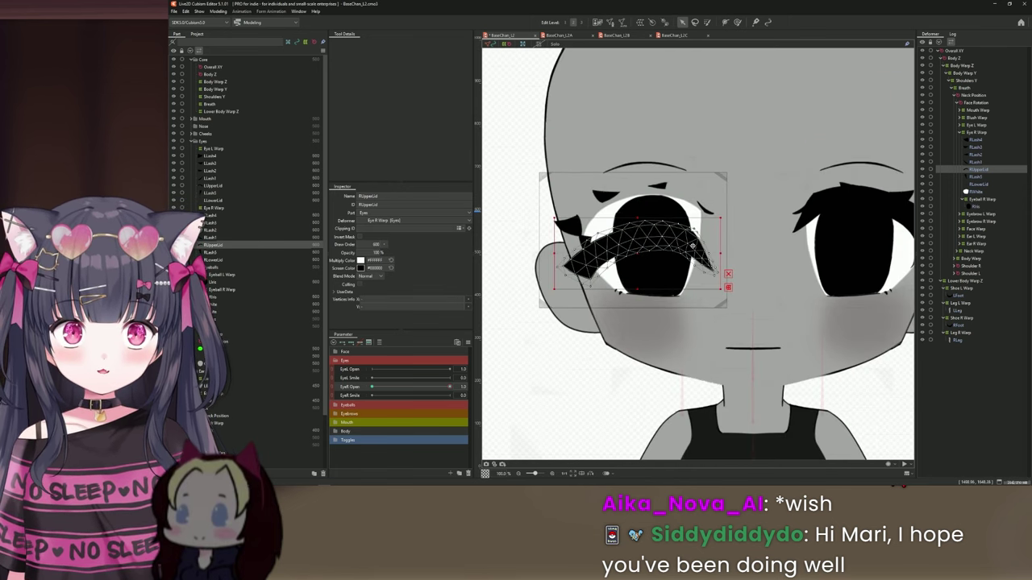
{"action": "scroll", "coordinate": [692, 246], "scroll_direction": "down", "scroll_amount": 1}
{"action": "scroll", "coordinate": [692, 246], "scroll_direction": "up", "scroll_amount": 2}
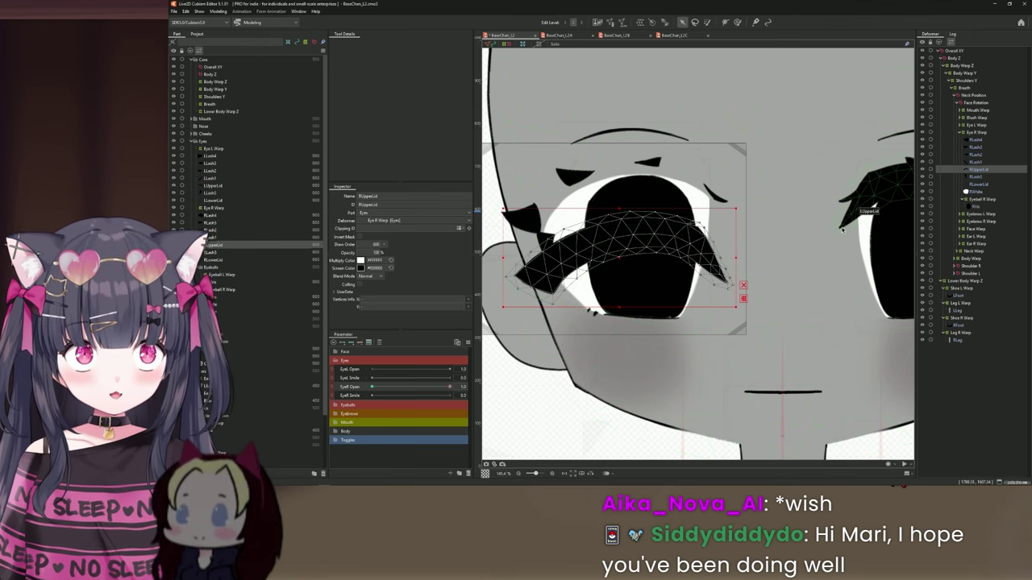
{"action": "key", "text": "ctrl+z"}
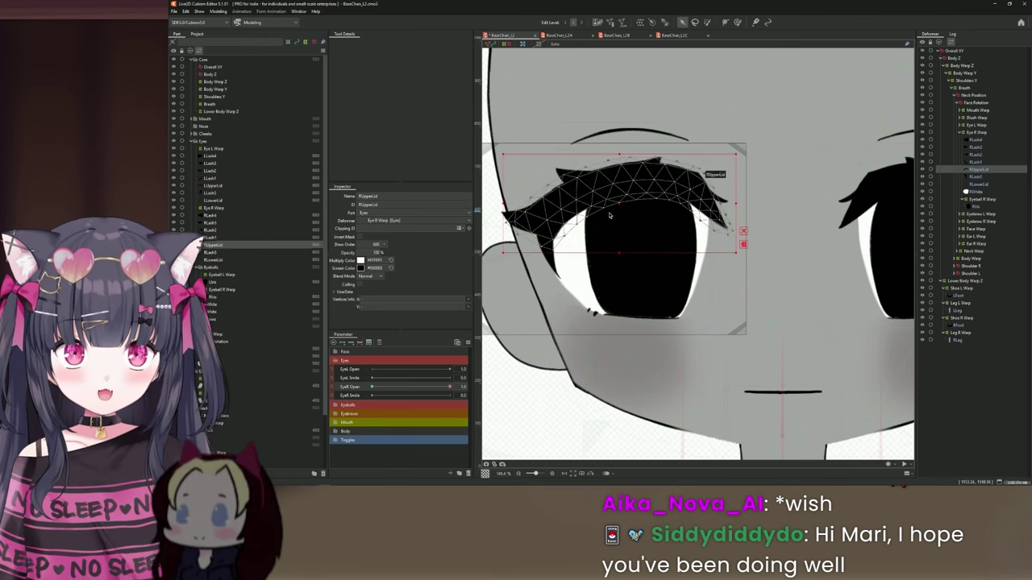
- Duplicate the RUpperLid mesh inside Eye R Warp and reselect the original lid in the deformer hierarchy
{"action": "mouse_move", "coordinate": [679, 250]}
{"action": "left_mouse_down"}
{"action": "mouse_move", "coordinate": [661, 265]}
{"action": "mouse_move", "coordinate": [613, 258]}
{"action": "mouse_move", "coordinate": [683, 230]}
{"action": "left_mouse_up"}
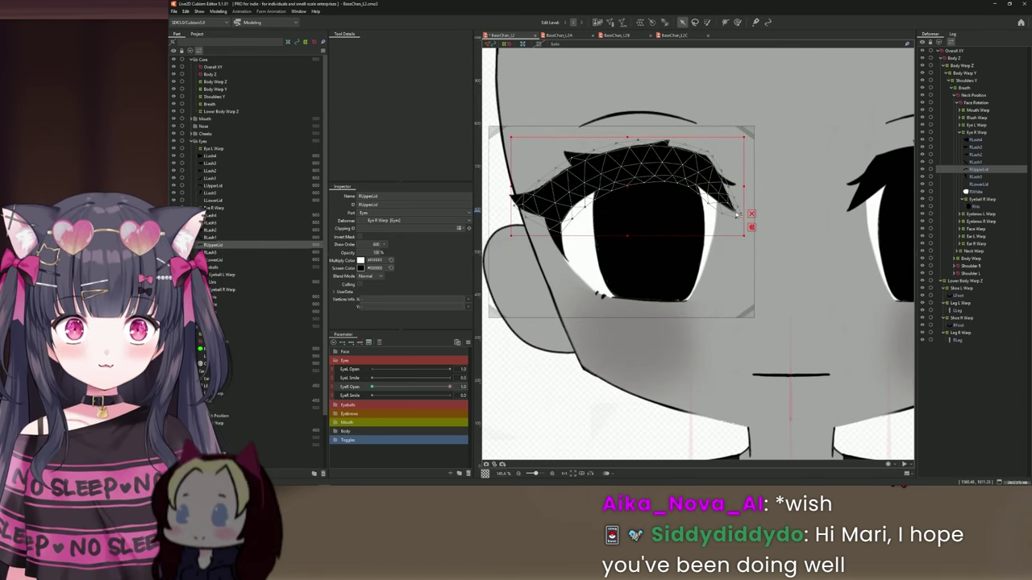
{"action": "scroll", "coordinate": [625, 258], "scroll_direction": "down", "scroll_amount": 3}
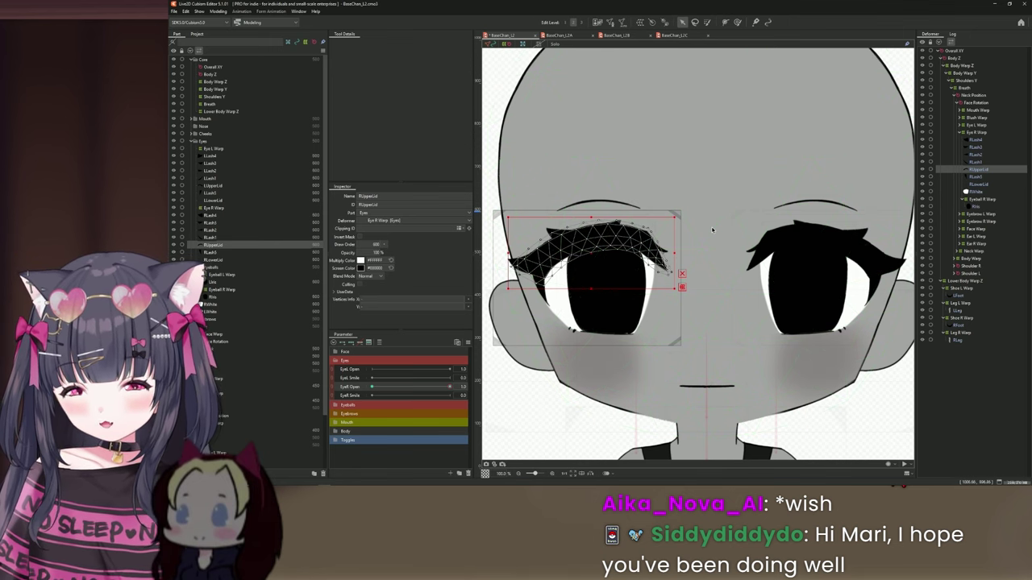
{"action": "key", "text": "ctrl+v"}
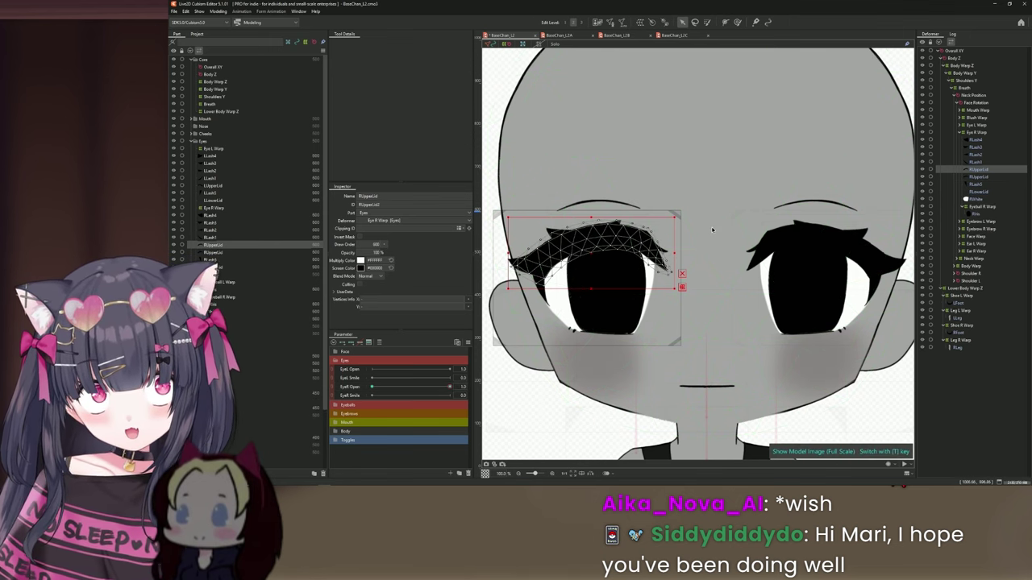
{"action": "left_click", "coordinate": [972, 177]}
{"action": "left_click", "coordinate": [972, 170]}
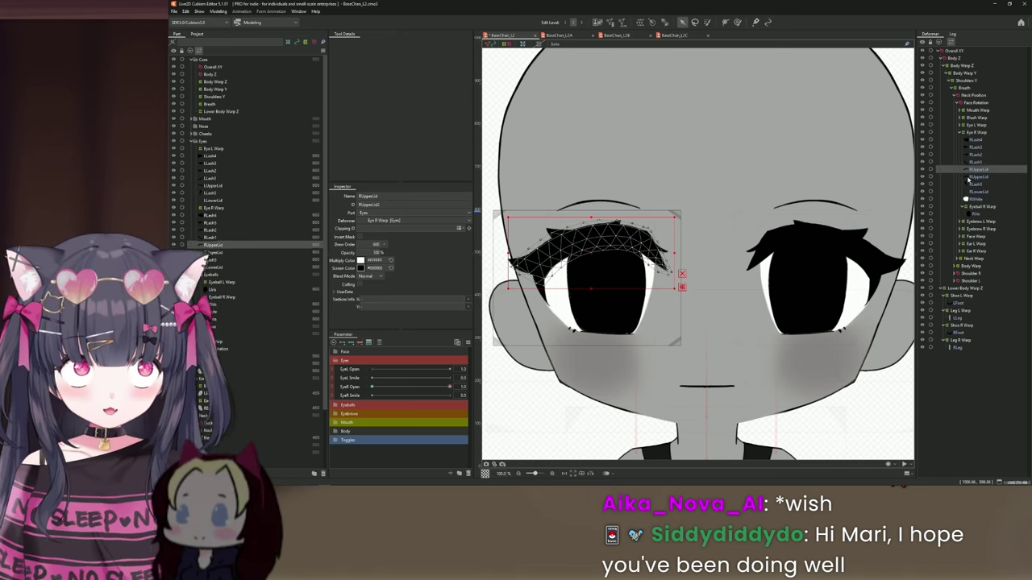
{"action": "left_click", "coordinate": [970, 177]}
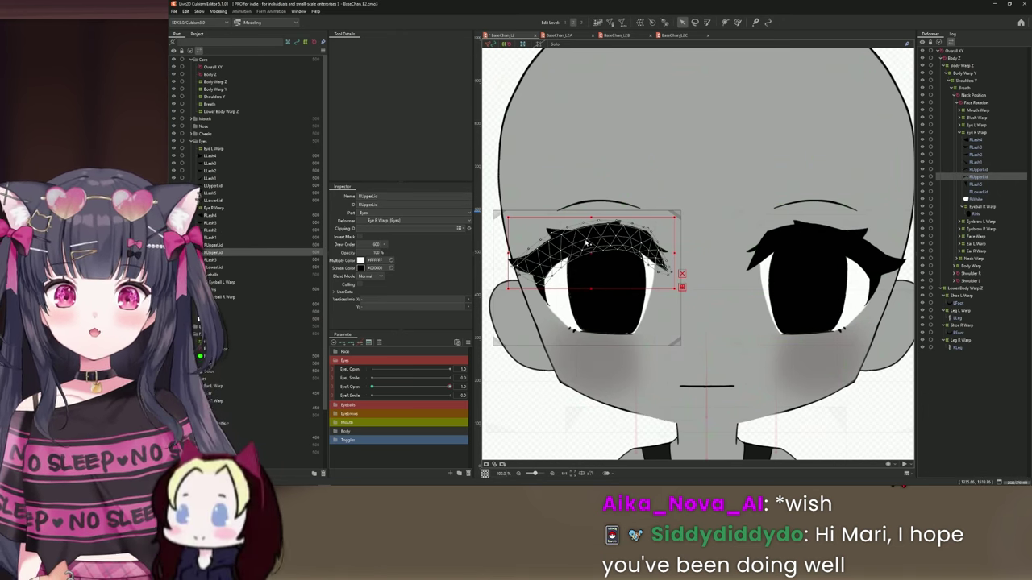
- Draw a deform path through RUpperLid from just beyond the inner corner, along the lid's arch, to just beyond the outer corner
{"action": "scroll", "coordinate": [637, 212], "scroll_direction": "up", "scroll_amount": 3}
{"action": "double_click", "coordinate": [638, 216]}
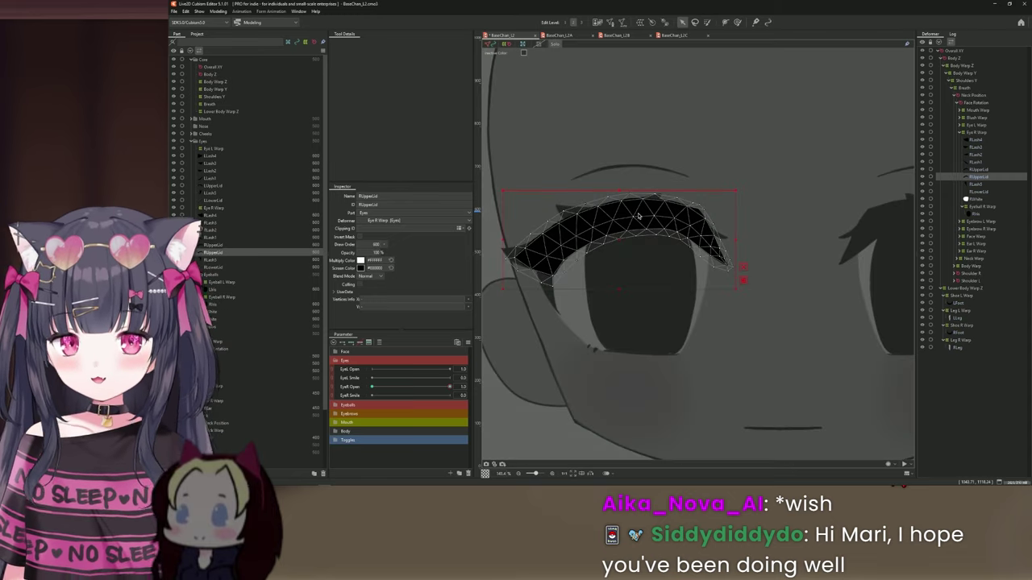
{"action": "mouse_move", "coordinate": [694, 212]}
{"action": "left_mouse_down"}
{"action": "mouse_move", "coordinate": [720, 228]}
{"action": "mouse_move", "coordinate": [726, 220]}
{"action": "mouse_move", "coordinate": [712, 210]}
{"action": "left_mouse_up"}
{"action": "scroll", "coordinate": [674, 230], "scroll_direction": "up", "scroll_amount": 2}
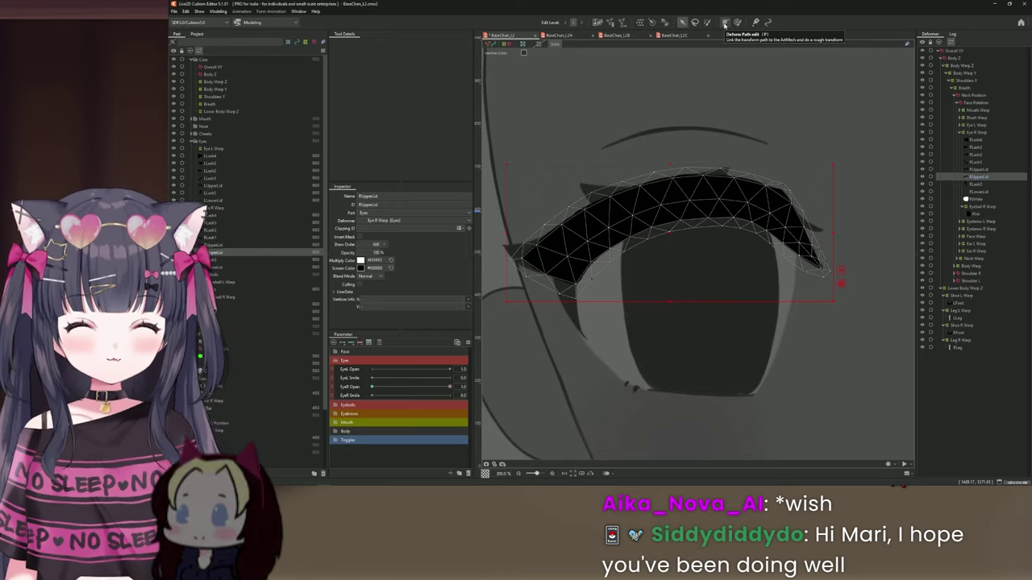
{"action": "left_click", "coordinate": [724, 23]}
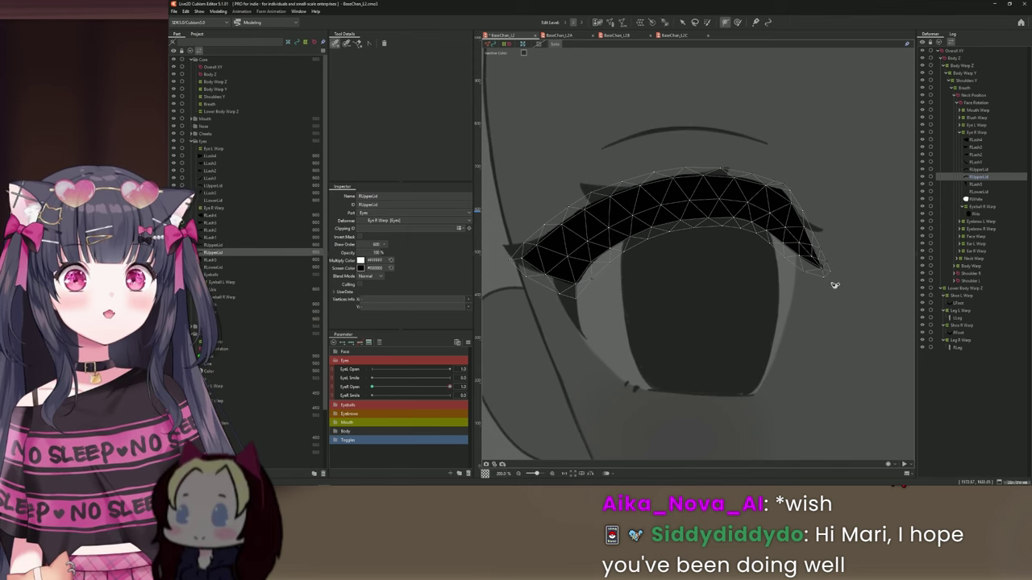
{"action": "left_click", "coordinate": [833, 283]}
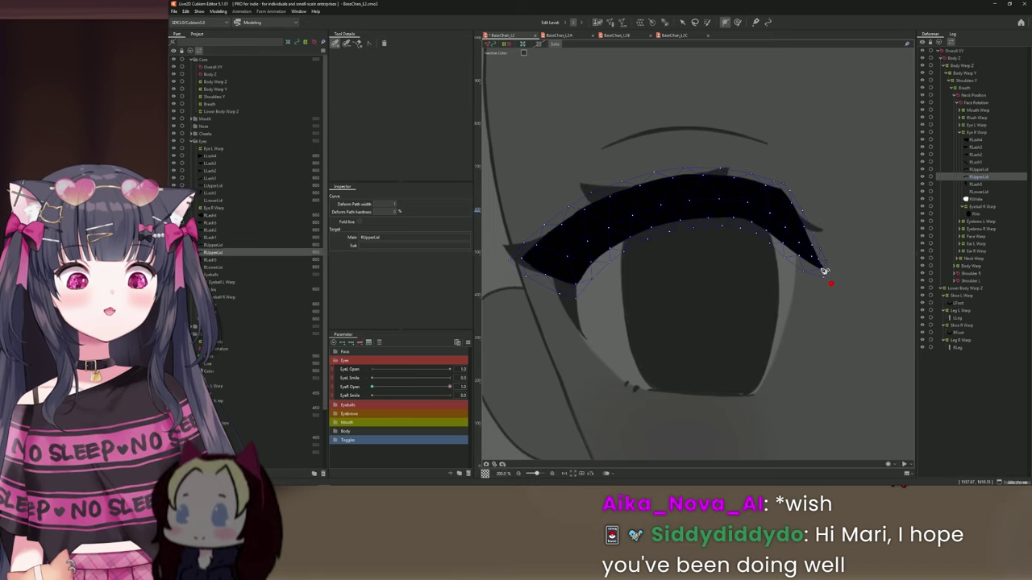
{"action": "scroll", "coordinate": [828, 274], "scroll_direction": "up", "scroll_amount": 5}
{"action": "left_click", "coordinate": [753, 221]}
{"action": "scroll", "coordinate": [886, 244], "scroll_direction": "down", "scroll_amount": 5}
{"action": "left_click", "coordinate": [822, 185]}
{"action": "left_click", "coordinate": [714, 176]}
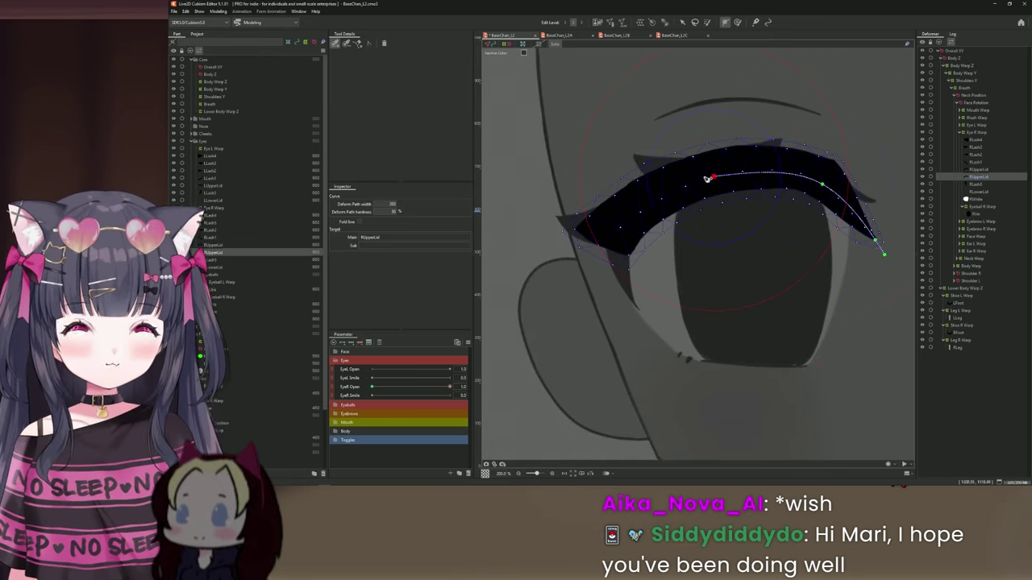
{"action": "left_click", "coordinate": [597, 247]}
{"action": "left_click", "coordinate": [582, 271]}
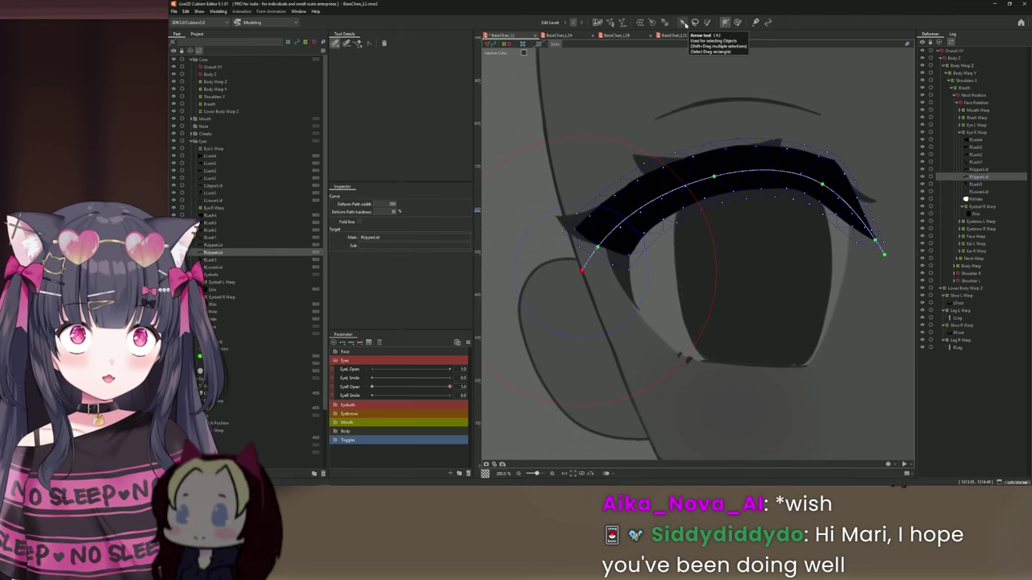
- Return to the Arrow tool, clear the selection, and reselect the RUpperLid that holds the deform path inside Eye R Warp
{"action": "left_click", "coordinate": [725, 22]}
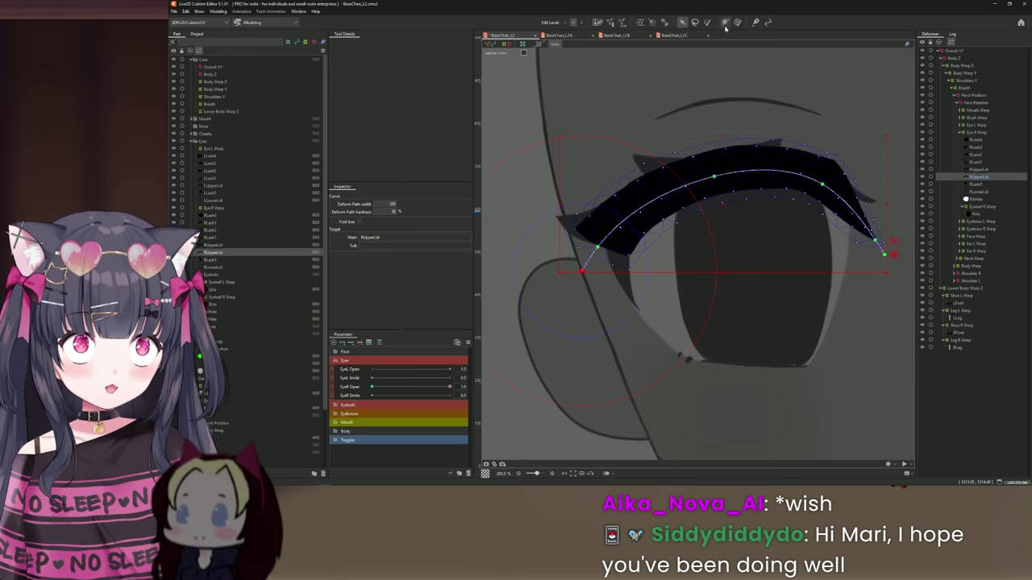
{"action": "scroll", "coordinate": [535, 389], "scroll_direction": "down", "scroll_amount": 4}
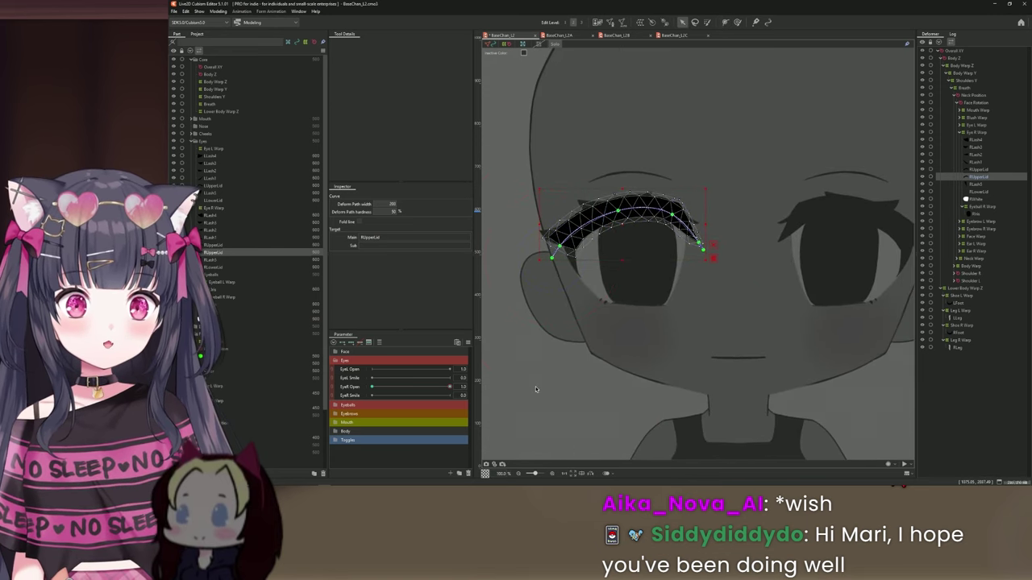
{"action": "left_click", "coordinate": [535, 389]}
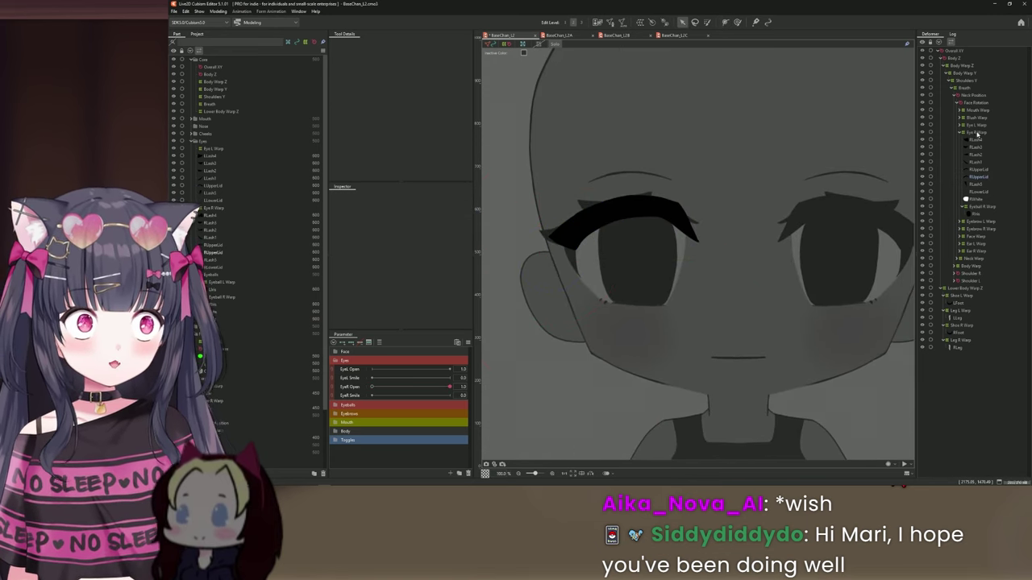
{"action": "left_click", "coordinate": [977, 178]}
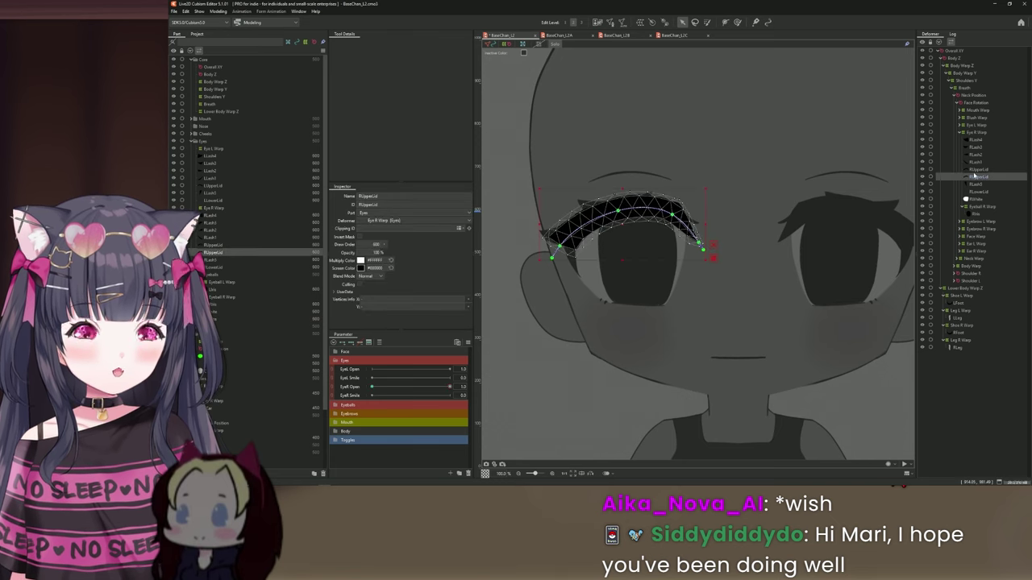
- Set EyeR Open to 0 and move the whole RUpperLid mesh straight down over the right iris
{"action": "scroll", "coordinate": [612, 256], "scroll_direction": "up", "scroll_amount": 2}
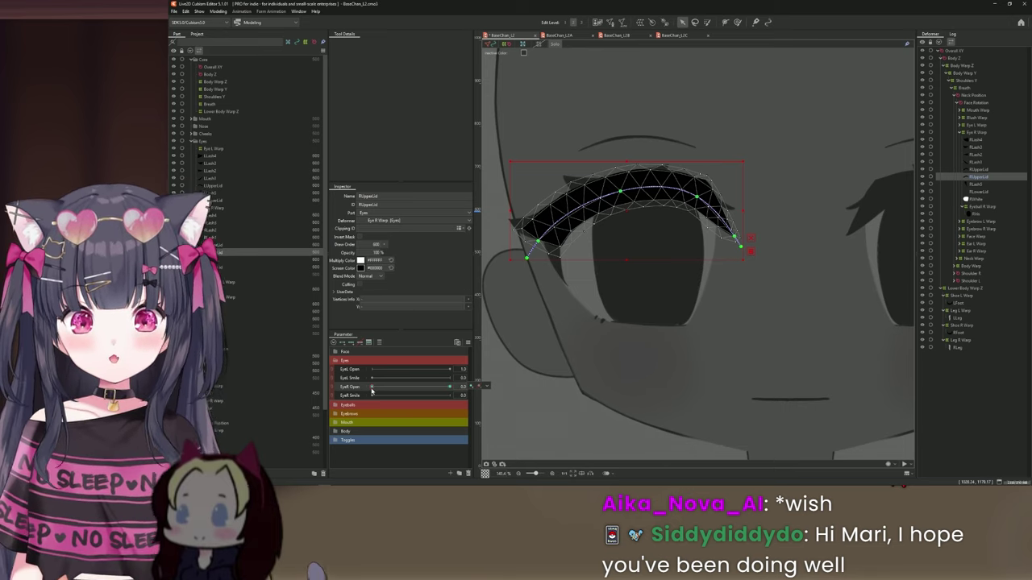
{"action": "scroll", "coordinate": [628, 228], "scroll_direction": "up", "scroll_amount": 5}
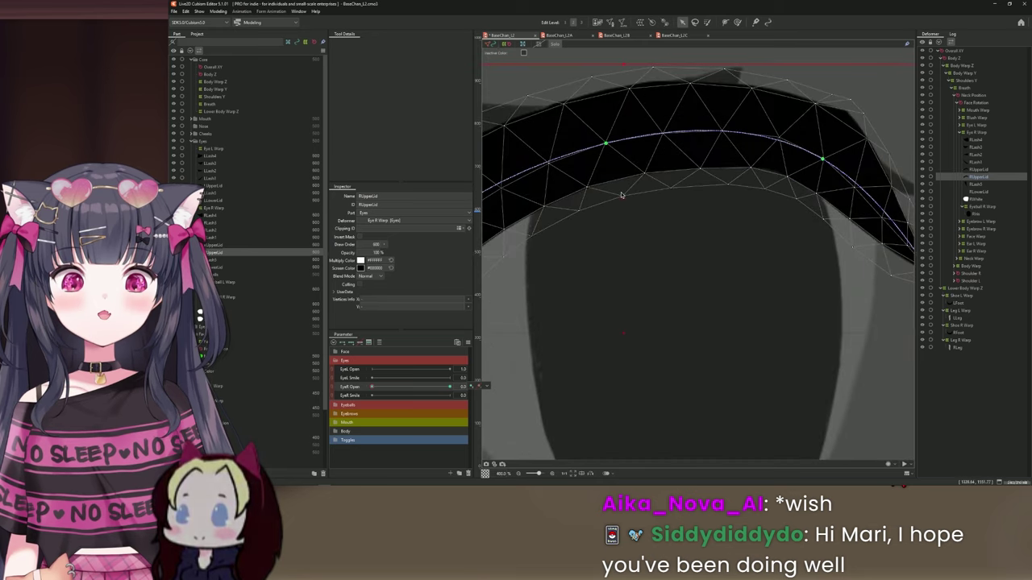
{"action": "scroll", "coordinate": [620, 198], "scroll_direction": "down", "scroll_amount": 3}
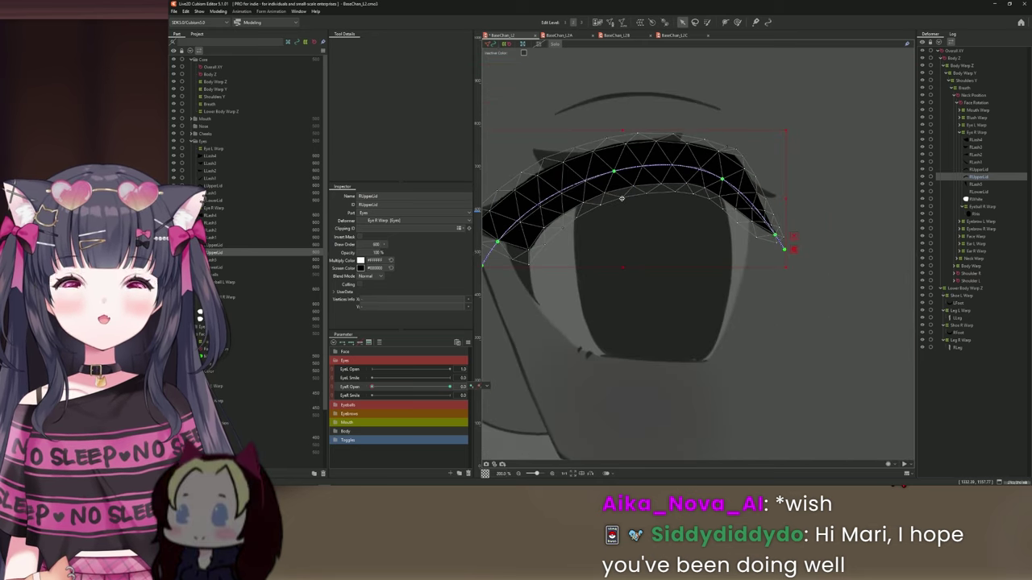
{"action": "scroll", "coordinate": [623, 197], "scroll_direction": "down", "scroll_amount": 2}
{"action": "left_click_drag", "start_coordinate": [627, 196], "coordinate": [630, 204]}
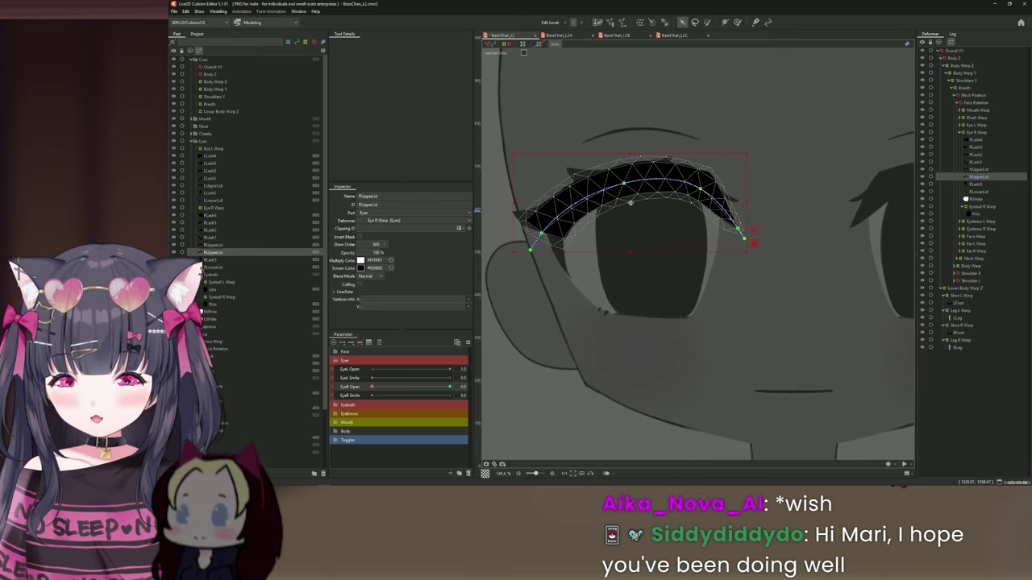
{"action": "left_click_drag", "start_coordinate": [630, 203], "coordinate": [631, 259]}
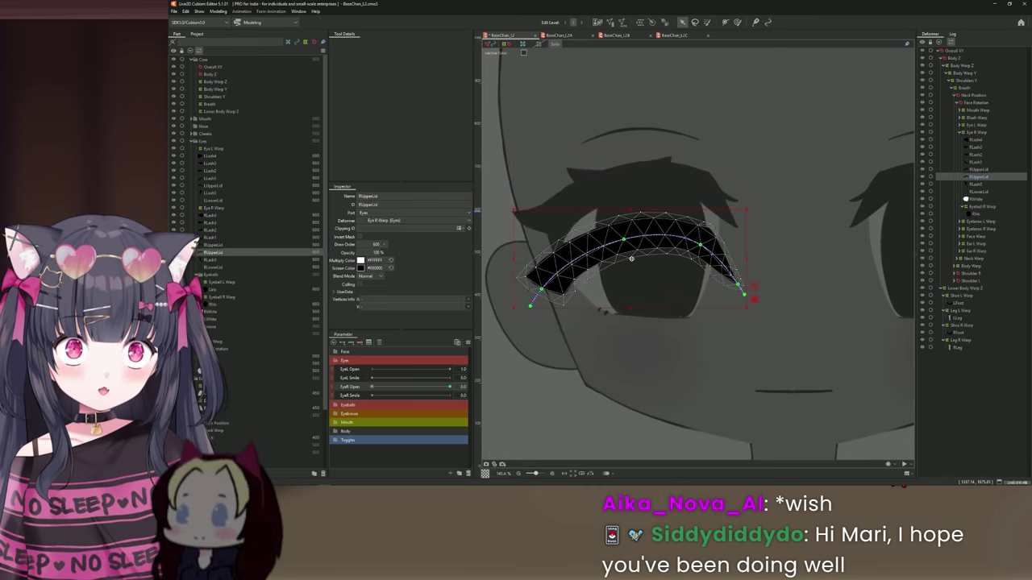
{"action": "scroll", "coordinate": [649, 256], "scroll_direction": "down", "scroll_amount": 1}
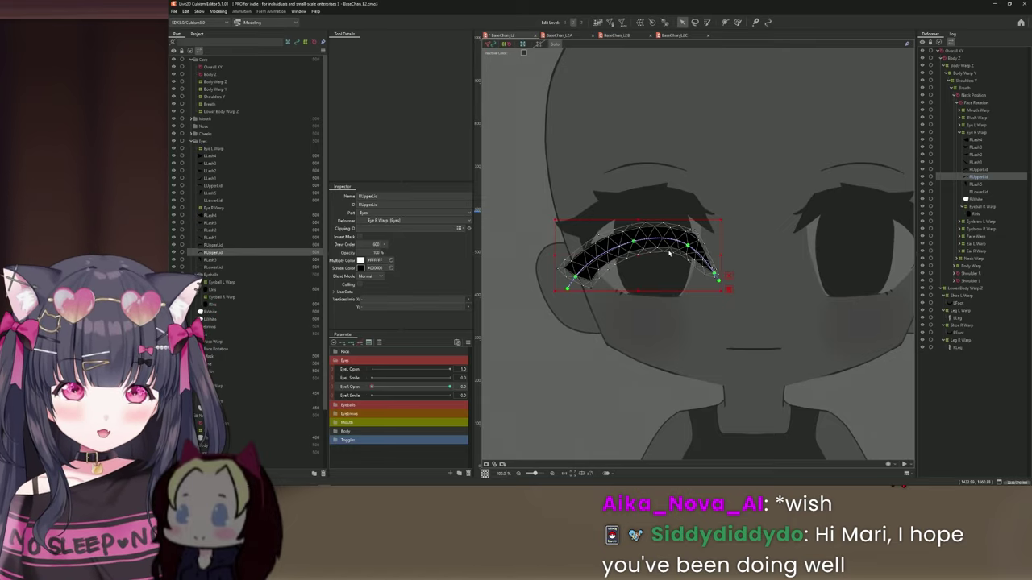
{"action": "scroll", "coordinate": [668, 253], "scroll_direction": "down", "scroll_amount": 1}
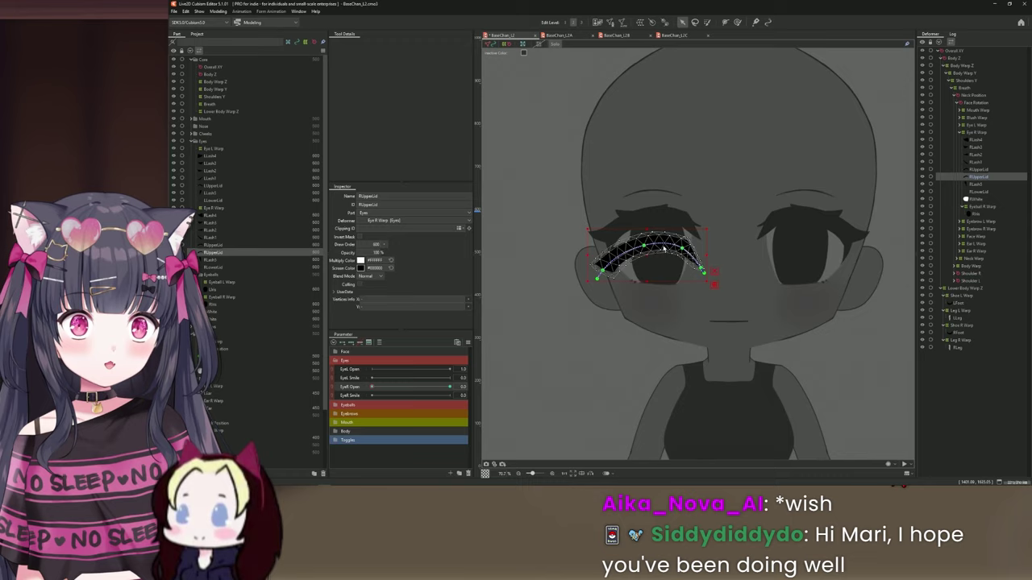
{"action": "scroll", "coordinate": [643, 259], "scroll_direction": "up", "scroll_amount": 1}
{"action": "scroll", "coordinate": [666, 266], "scroll_direction": "down", "scroll_amount": 1}
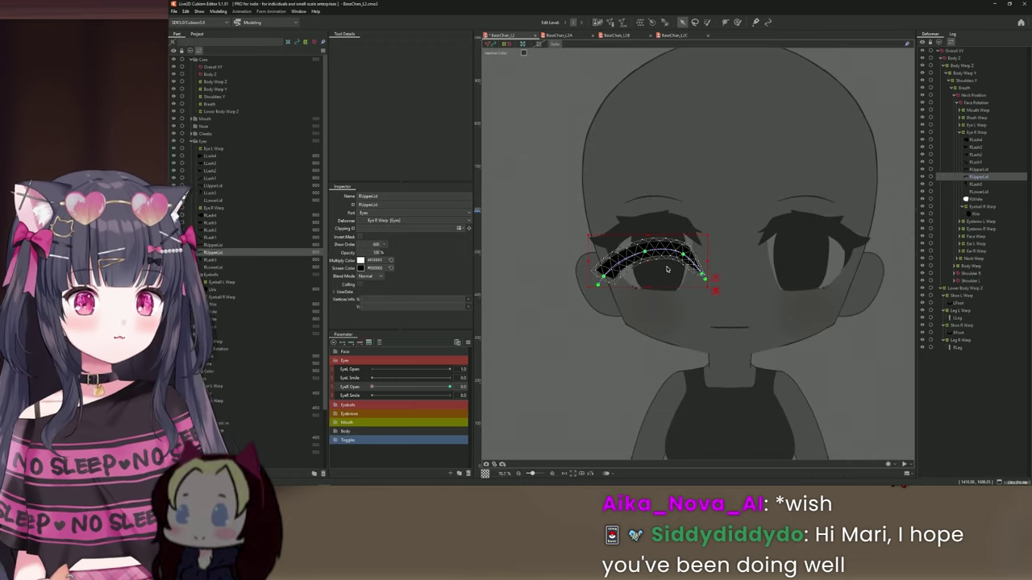
{"action": "scroll", "coordinate": [668, 266], "scroll_direction": "up", "scroll_amount": 1}
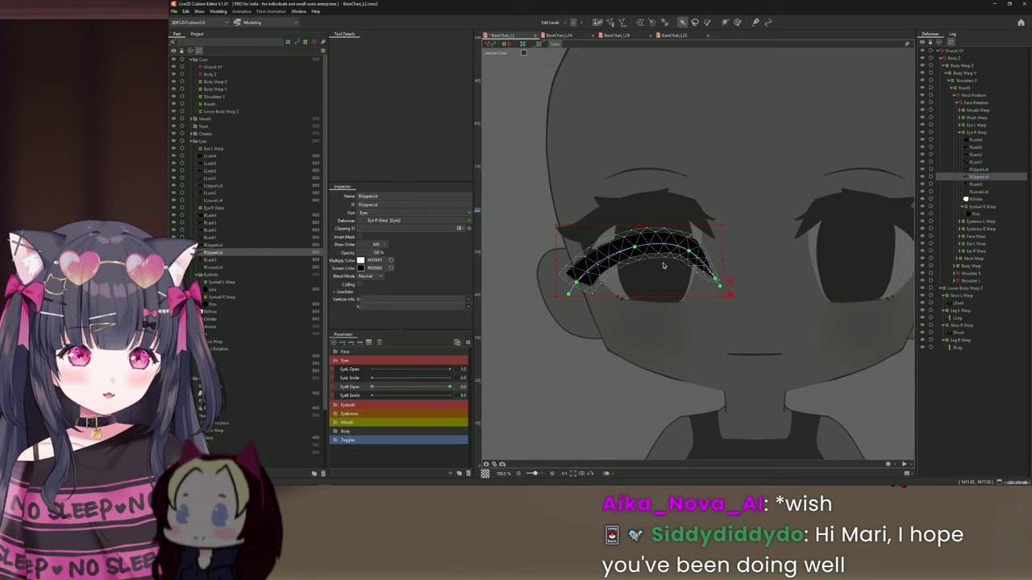
{"action": "left_click_drag", "start_coordinate": [735, 214], "coordinate": [684, 185]}
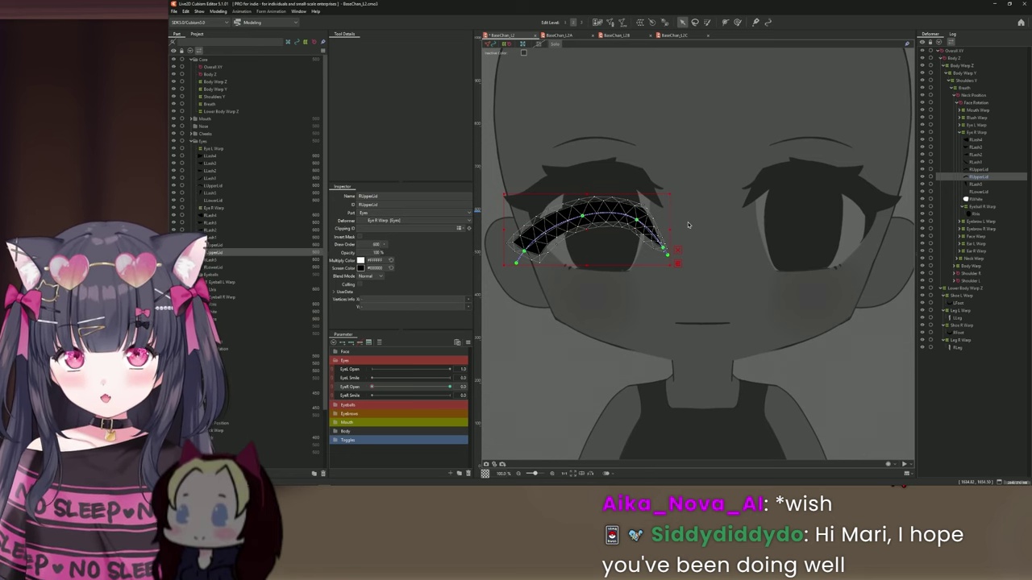
- In the BaseChan_L2C model, scrub EyeR Open down to 0 and examine the shape of the finished closed right eye
{"action": "key", "text": "ctrl+Tab"}
{"action": "key", "text": "ctrl+Tab"}
{"action": "key", "text": "ctrl+Tab"}
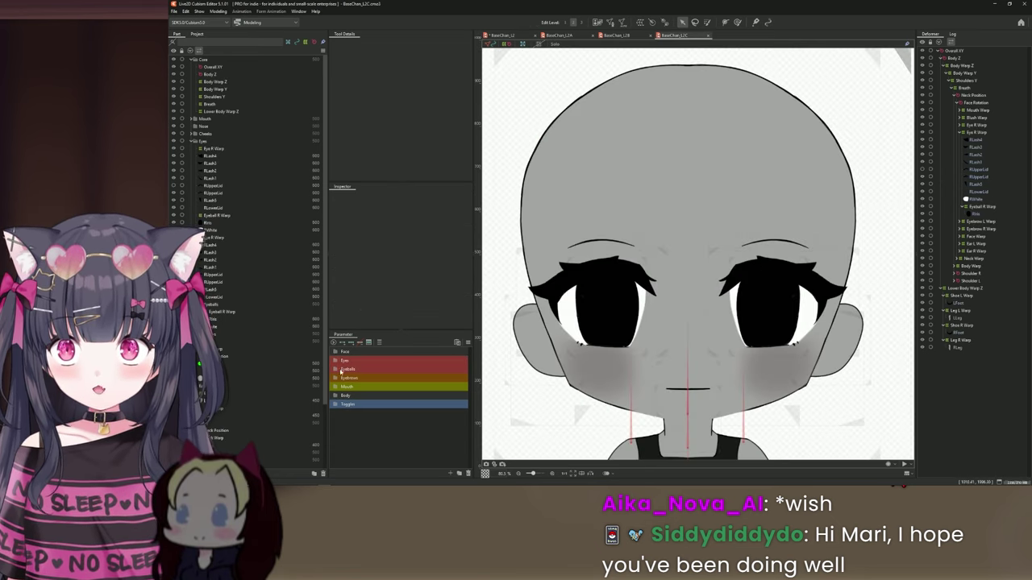
{"action": "left_click", "coordinate": [342, 361]}
{"action": "left_click_drag", "start_coordinate": [439, 391], "coordinate": [371, 387]}
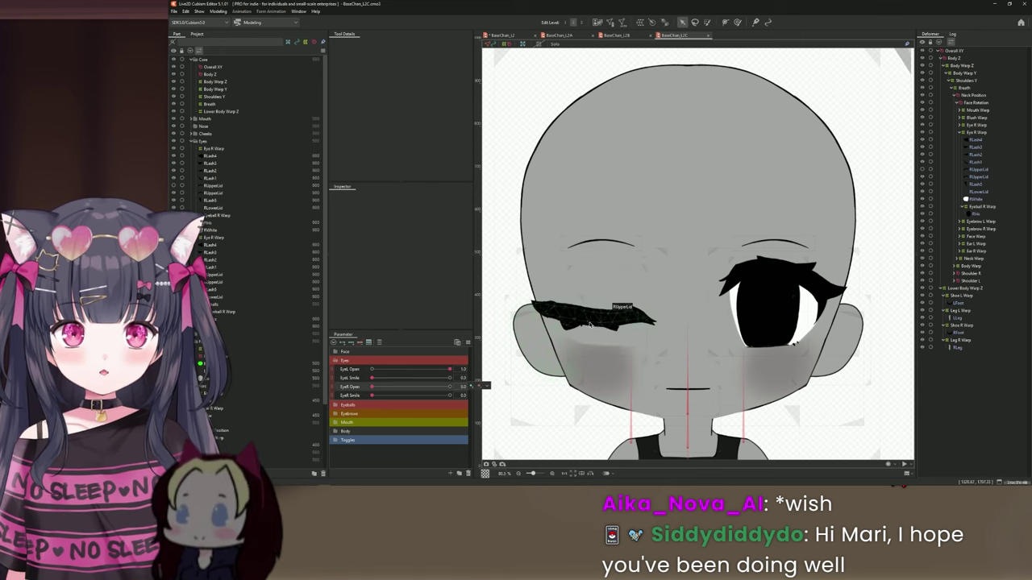
{"action": "scroll", "coordinate": [673, 258], "scroll_direction": "up", "scroll_amount": 3}
{"action": "scroll", "coordinate": [678, 242], "scroll_direction": "down", "scroll_amount": 3}
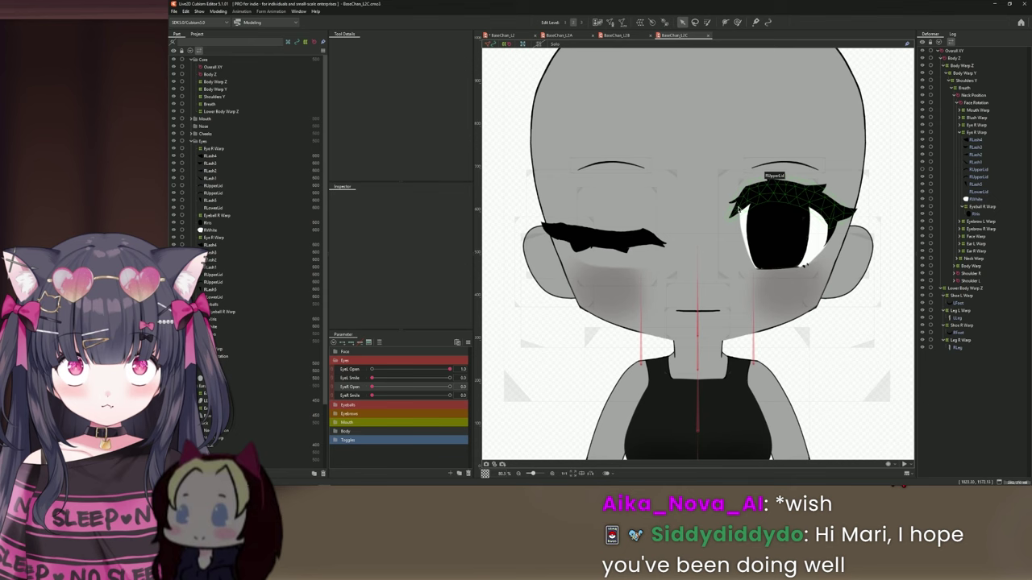
{"action": "left_click", "coordinate": [735, 211]}
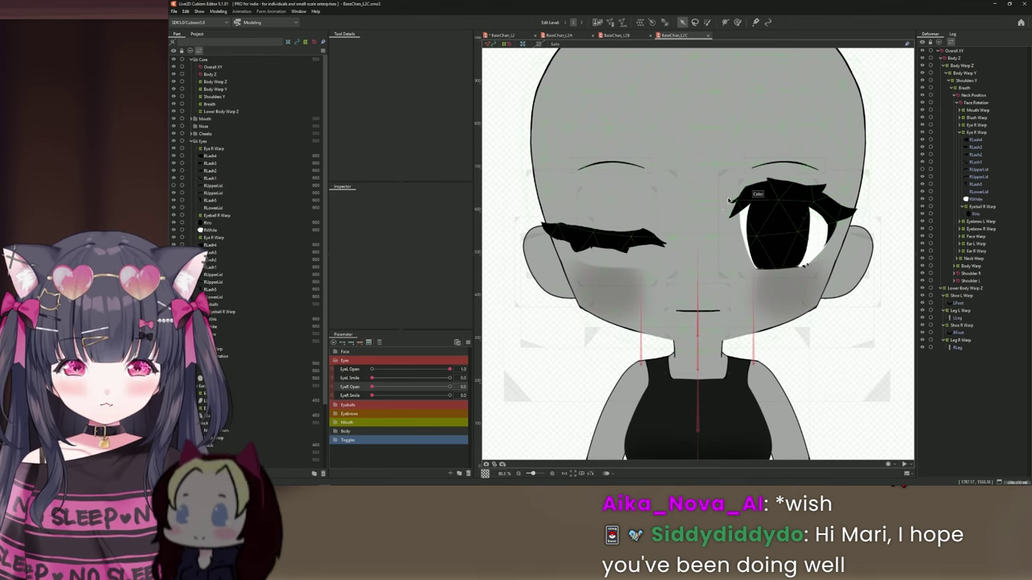
{"action": "left_click", "coordinate": [659, 246]}
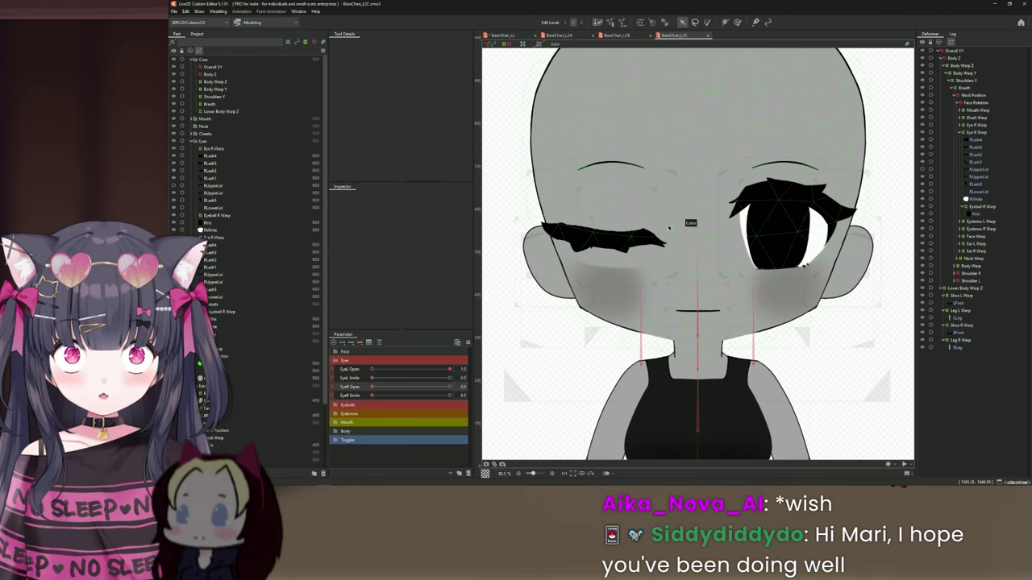
{"action": "left_click", "coordinate": [672, 225]}
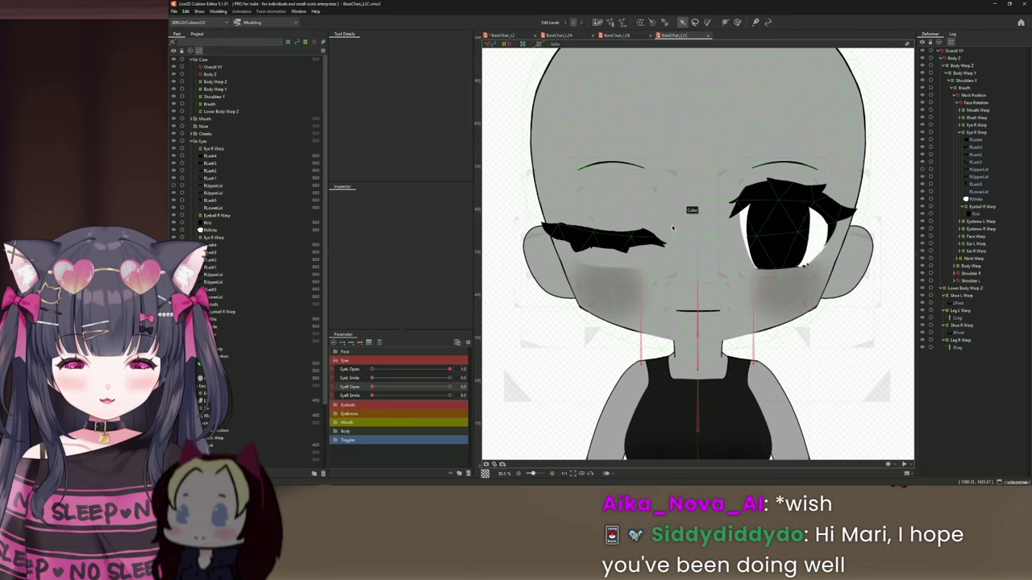
{"action": "left_click", "coordinate": [621, 238]}
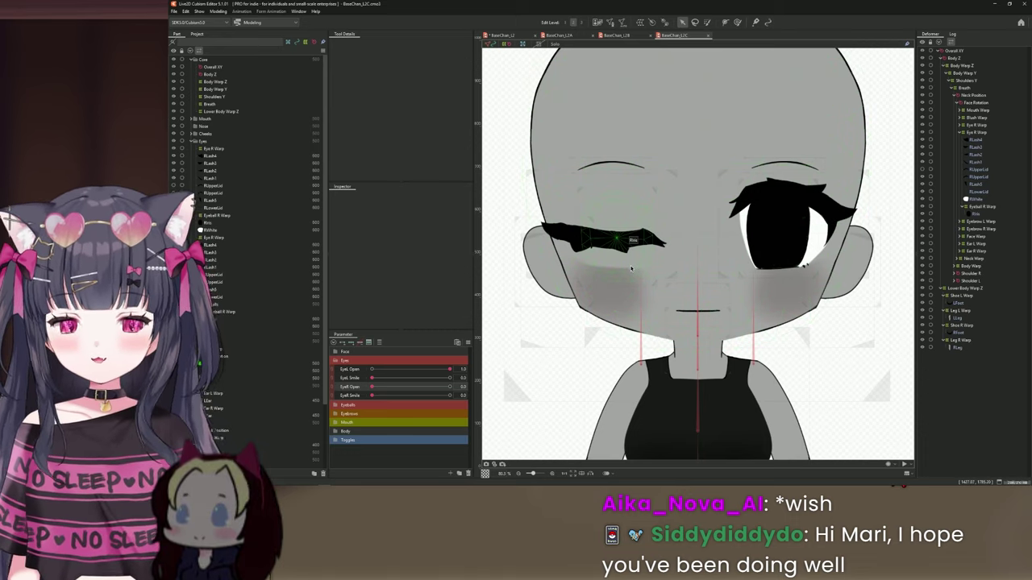
{"action": "left_click", "coordinate": [573, 349]}
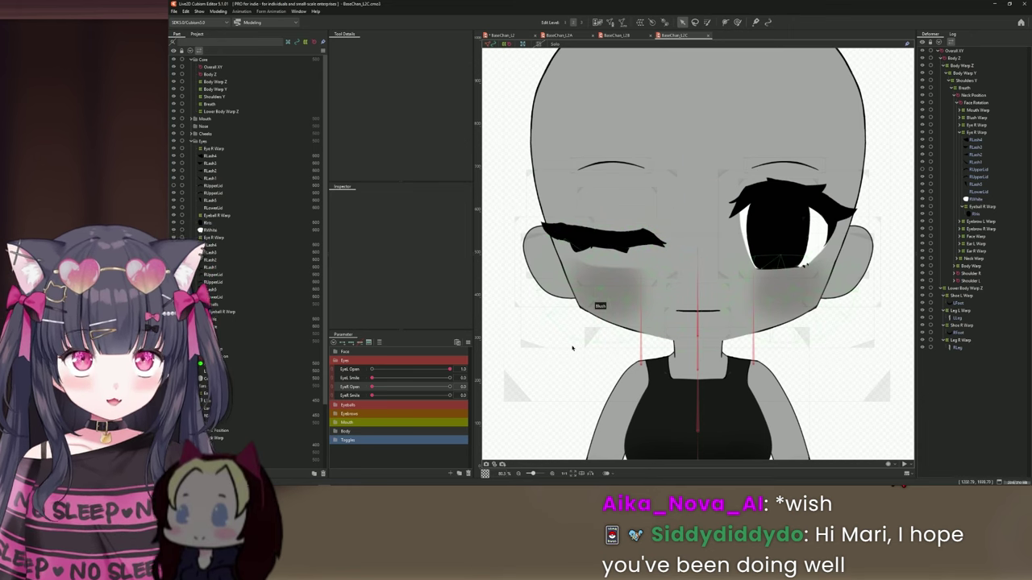
{"action": "left_click_drag", "start_coordinate": [449, 388], "coordinate": [347, 395]}
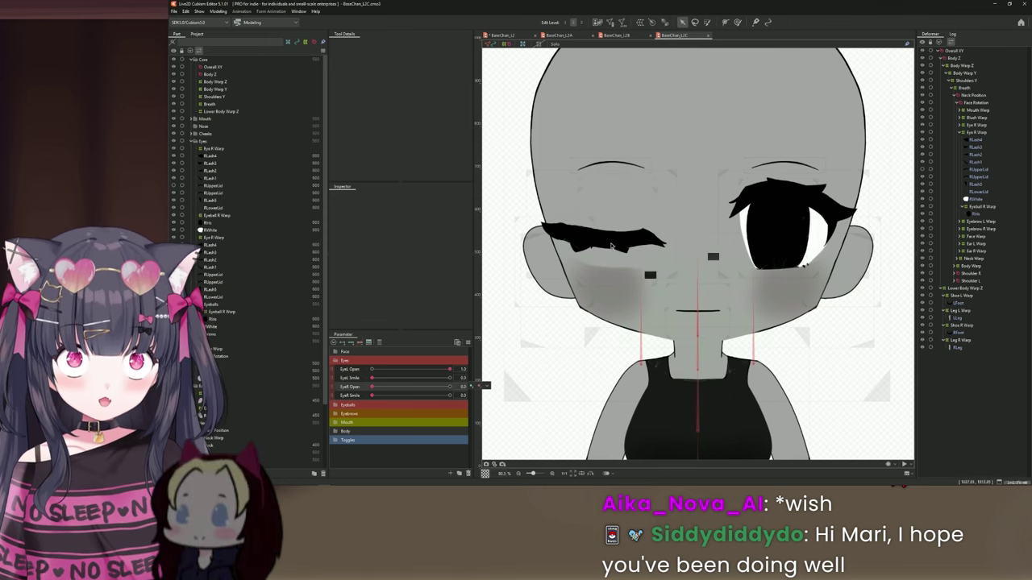
- Back in BaseChan_L2, at EyeR Open 0, lower RUpperLid's inner deform path points and pull the inner corner point slightly inward
{"action": "left_click", "coordinate": [510, 37]}
{"action": "scroll", "coordinate": [657, 240], "scroll_direction": "up", "scroll_amount": 4}
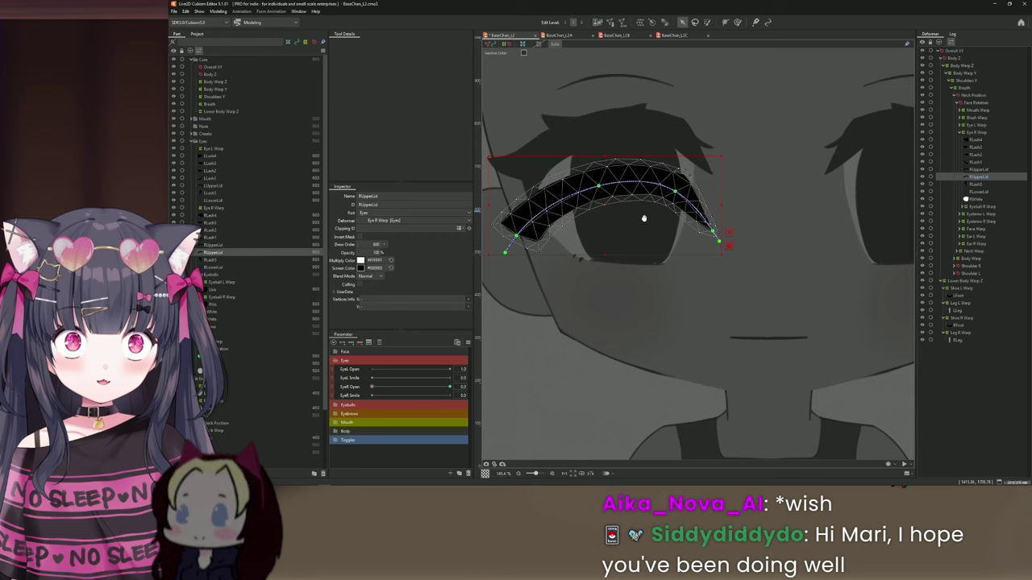
{"action": "left_click_drag", "start_coordinate": [657, 240], "coordinate": [643, 236]}
{"action": "left_click", "coordinate": [373, 389]}
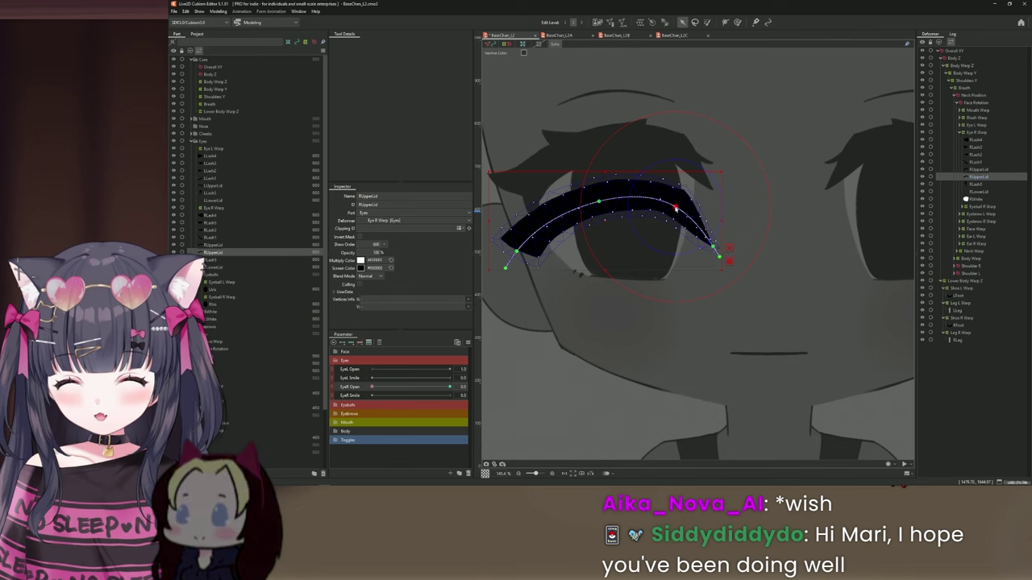
{"action": "left_click_drag", "start_coordinate": [676, 208], "coordinate": [674, 230]}
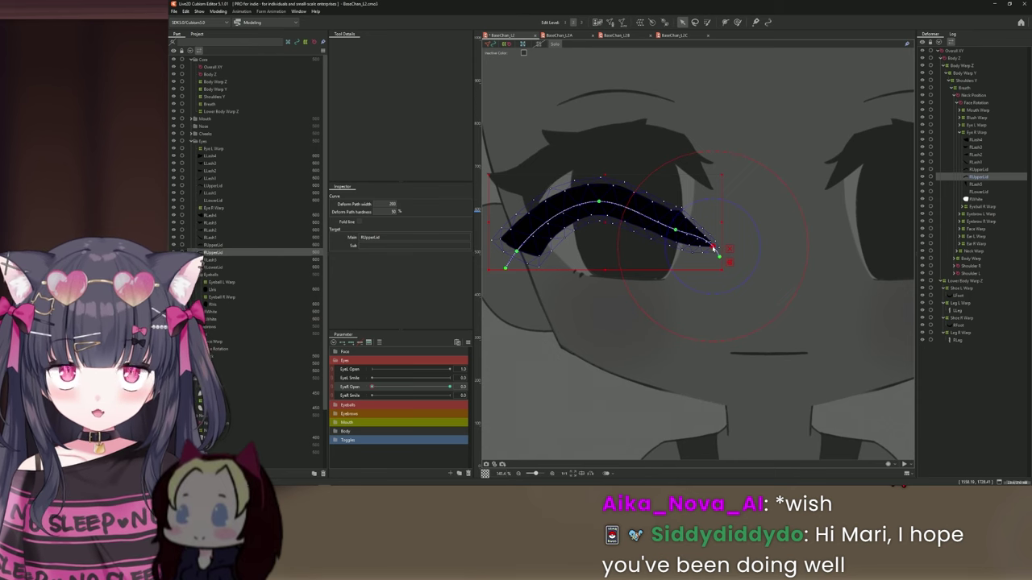
{"action": "scroll", "coordinate": [713, 250], "scroll_direction": "up", "scroll_amount": 3}
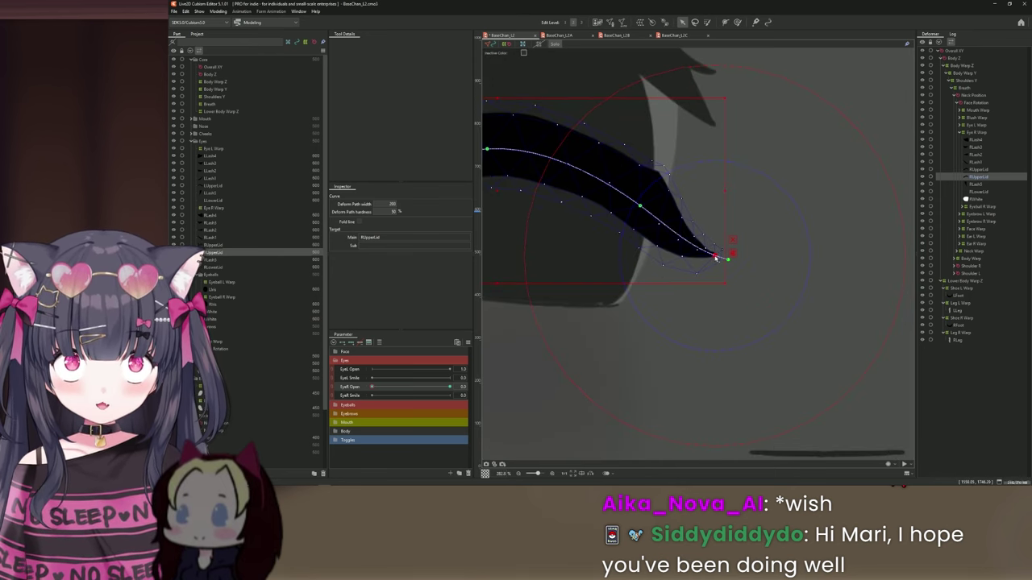
{"action": "left_click_drag", "start_coordinate": [715, 258], "coordinate": [703, 256]}
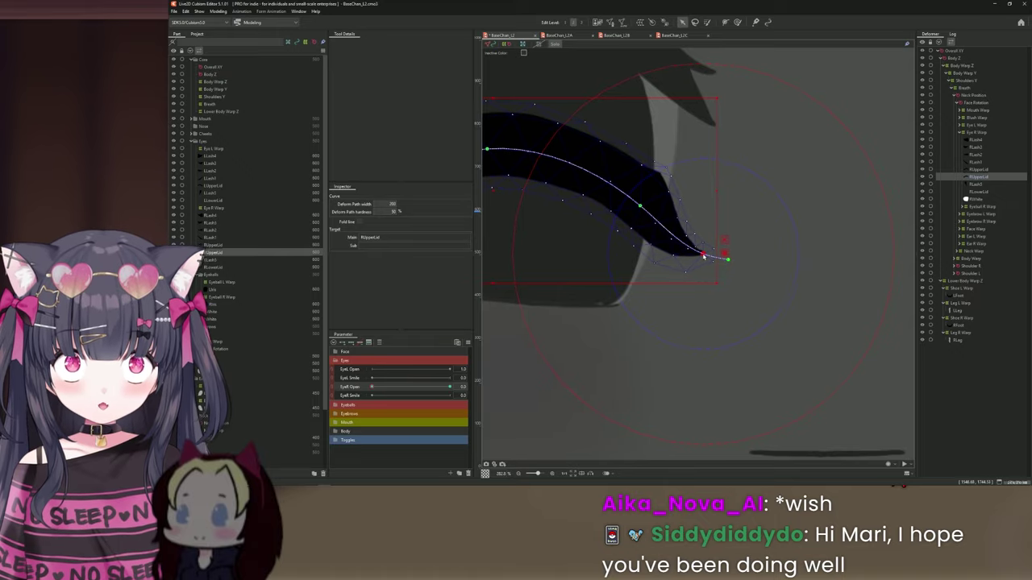
- At EyeR Open 0, bend RUpperLid's deform path into a sagging curve by lowering its middle points and adjusting the inner corner
{"action": "scroll", "coordinate": [703, 257], "scroll_direction": "down", "scroll_amount": 2}
{"action": "scroll", "coordinate": [621, 234], "scroll_direction": "up", "scroll_amount": 1}
{"action": "left_click_drag", "start_coordinate": [660, 205], "coordinate": [656, 247]}
{"action": "left_click_drag", "start_coordinate": [522, 286], "coordinate": [501, 203]}
{"action": "left_click_drag", "start_coordinate": [721, 276], "coordinate": [728, 294]}
{"action": "left_click_drag", "start_coordinate": [657, 275], "coordinate": [709, 254]}
{"action": "left_click_drag", "start_coordinate": [852, 295], "coordinate": [833, 269]}
{"action": "left_click_drag", "start_coordinate": [652, 256], "coordinate": [656, 276]}
{"action": "left_click_drag", "start_coordinate": [783, 255], "coordinate": [783, 251]}
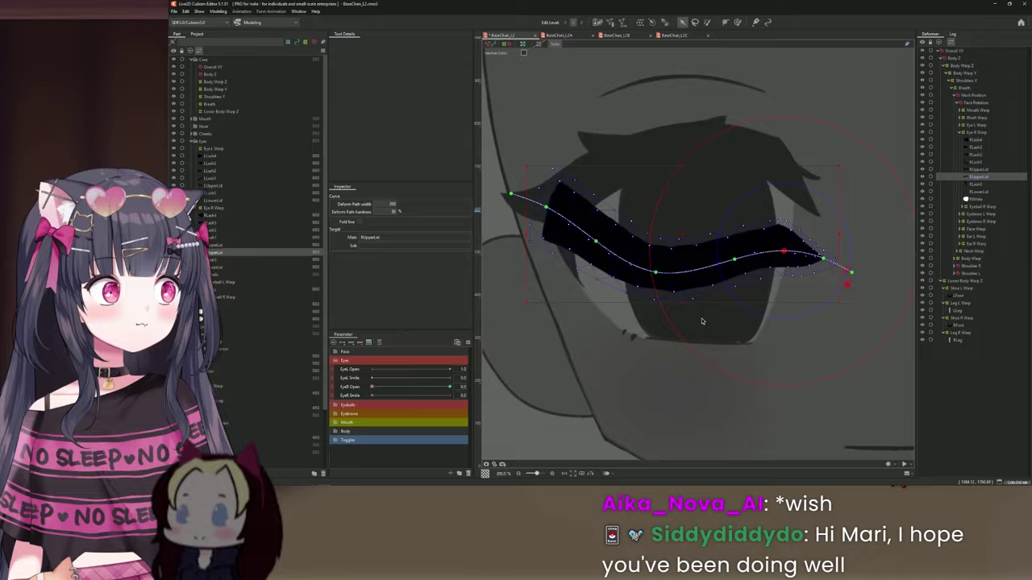
- Lower the outer-end points of RUpperLid's deform path, then check the shape on the EyeR Open slider
{"action": "scroll", "coordinate": [702, 322], "scroll_direction": "down", "scroll_amount": 1}
{"action": "scroll", "coordinate": [720, 315], "scroll_direction": "up", "scroll_amount": 1}
{"action": "left_click_drag", "start_coordinate": [578, 247], "coordinate": [574, 264]}
{"action": "left_click_drag", "start_coordinate": [529, 216], "coordinate": [532, 234]}
{"action": "scroll", "coordinate": [615, 235], "scroll_direction": "down", "scroll_amount": 1}
{"action": "mouse_move", "coordinate": [371, 387]}
{"action": "left_mouse_down"}
{"action": "mouse_move", "coordinate": [416, 390]}
{"action": "mouse_move", "coordinate": [372, 388]}
{"action": "left_mouse_up"}
{"action": "scroll", "coordinate": [595, 248], "scroll_direction": "up", "scroll_amount": 1}
- Smooth the closed curve of the RUpperLid mesh with the deform brush and return to the Arrow tool
{"action": "left_click", "coordinate": [620, 322]}
{"action": "scroll", "coordinate": [620, 233], "scroll_direction": "down", "scroll_amount": 2}
{"action": "left_click", "coordinate": [585, 235]}
{"action": "scroll", "coordinate": [583, 241], "scroll_direction": "up", "scroll_amount": 2}
{"action": "left_click", "coordinate": [736, 22]}
{"action": "left_click", "coordinate": [683, 23]}
{"action": "scroll", "coordinate": [581, 249], "scroll_direction": "down", "scroll_amount": 1}
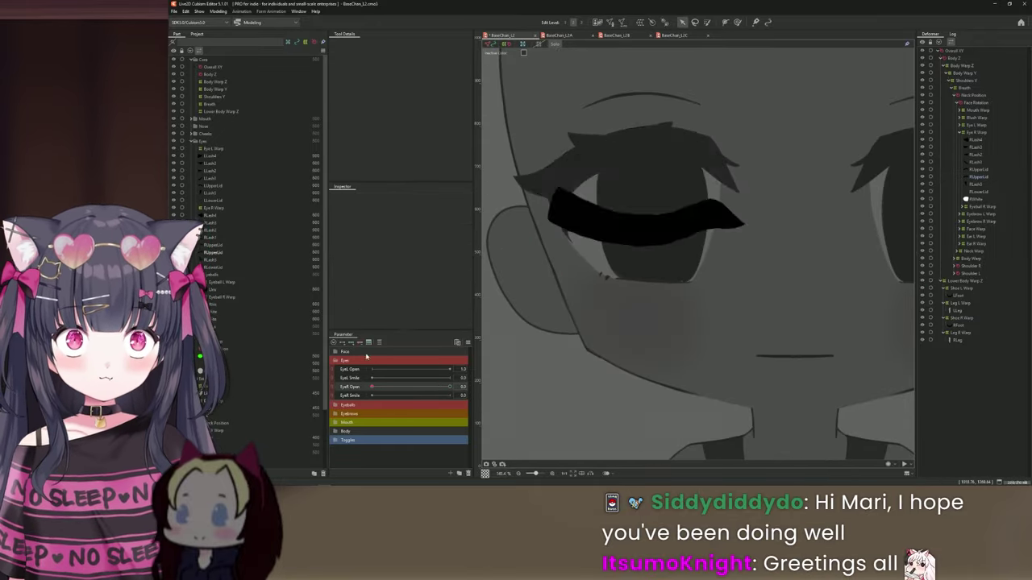
{"action": "left_click", "coordinate": [713, 217]}
{"action": "scroll", "coordinate": [719, 205], "scroll_direction": "up", "scroll_amount": 2}
{"action": "scroll", "coordinate": [750, 218], "scroll_direction": "down", "scroll_amount": 2}
{"action": "left_click", "coordinate": [737, 22]}
{"action": "scroll", "coordinate": [528, 178], "scroll_direction": "up", "scroll_amount": 1}
{"action": "scroll", "coordinate": [597, 207], "scroll_direction": "up", "scroll_amount": 1}
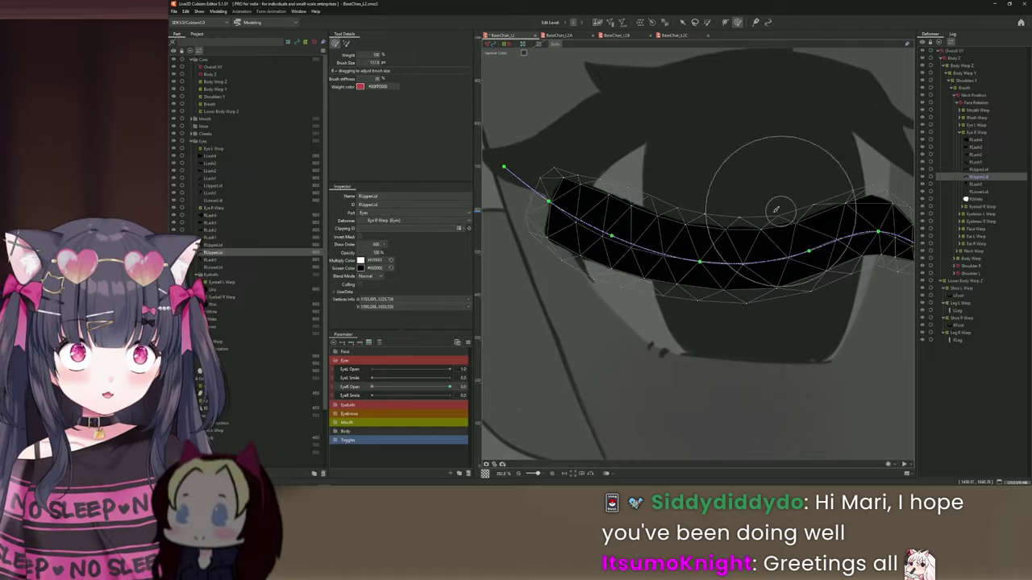
{"action": "left_click", "coordinate": [683, 23]}
- Turn off Solo view and, at EyeR Open 0, move the outermost lash RLash4 down onto the closed lid's outer end
{"action": "scroll", "coordinate": [750, 218], "scroll_direction": "down", "scroll_amount": 2}
{"action": "mouse_move", "coordinate": [371, 387]}
{"action": "left_mouse_down"}
{"action": "mouse_move", "coordinate": [415, 368]}
{"action": "mouse_move", "coordinate": [371, 387]}
{"action": "left_mouse_up"}
{"action": "left_click", "coordinate": [555, 44]}
{"action": "scroll", "coordinate": [613, 258], "scroll_direction": "up", "scroll_amount": 1}
{"action": "left_click", "coordinate": [603, 263]}
{"action": "left_click", "coordinate": [528, 216]}
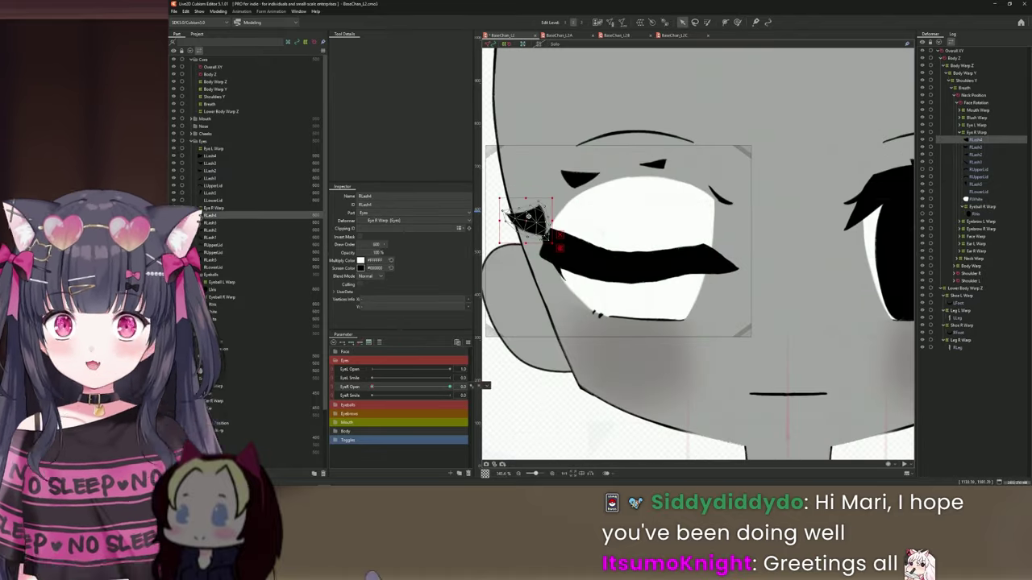
{"action": "left_click_drag", "start_coordinate": [529, 216], "coordinate": [536, 232]}
- Move the lash floating above the right eye's outer side down to the underside of the closed lid
{"action": "scroll", "coordinate": [645, 290], "scroll_direction": "down", "scroll_amount": 1}
{"action": "left_click", "coordinate": [716, 291]}
{"action": "scroll", "coordinate": [617, 291], "scroll_direction": "up", "scroll_amount": 2}
{"action": "left_click", "coordinate": [594, 186]}
{"action": "left_click_drag", "start_coordinate": [593, 185], "coordinate": [593, 329]}
{"action": "scroll", "coordinate": [709, 306], "scroll_direction": "down", "scroll_amount": 1}
{"action": "left_click", "coordinate": [766, 319]}
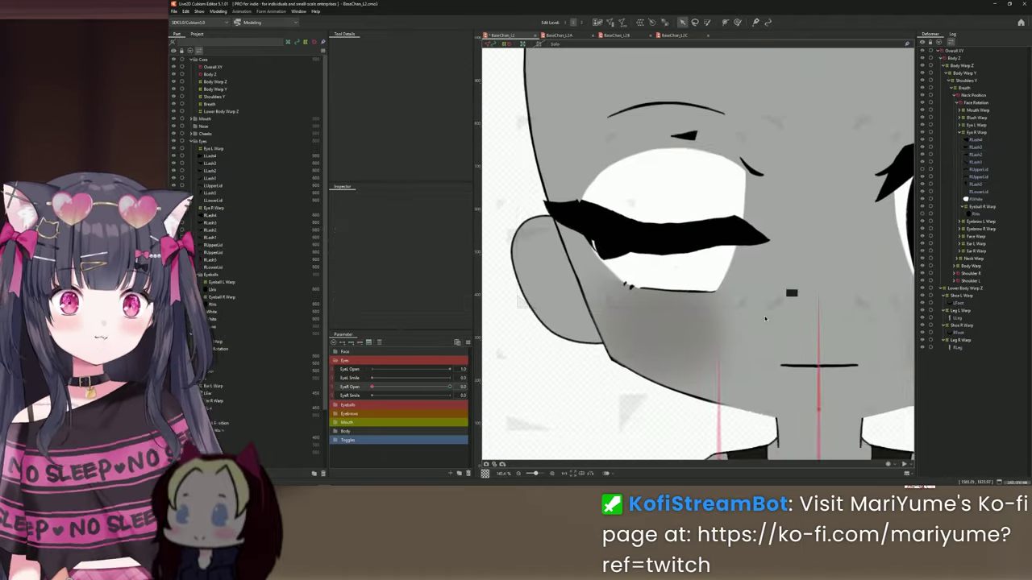
- Move the right eye's top and inner-corner lashes down to the closed lid, then set EyeR Open to 1
{"action": "left_click", "coordinate": [685, 135]}
{"action": "left_click_drag", "start_coordinate": [685, 135], "coordinate": [698, 246]}
{"action": "scroll", "coordinate": [698, 246], "scroll_direction": "up", "scroll_amount": 3}
{"action": "scroll", "coordinate": [709, 242], "scroll_direction": "down", "scroll_amount": 3}
{"action": "left_click", "coordinate": [732, 150]}
{"action": "left_click_drag", "start_coordinate": [732, 150], "coordinate": [732, 307]}
{"action": "scroll", "coordinate": [685, 242], "scroll_direction": "down", "scroll_amount": 2}
{"action": "left_click_drag", "start_coordinate": [372, 386], "coordinate": [480, 385]}
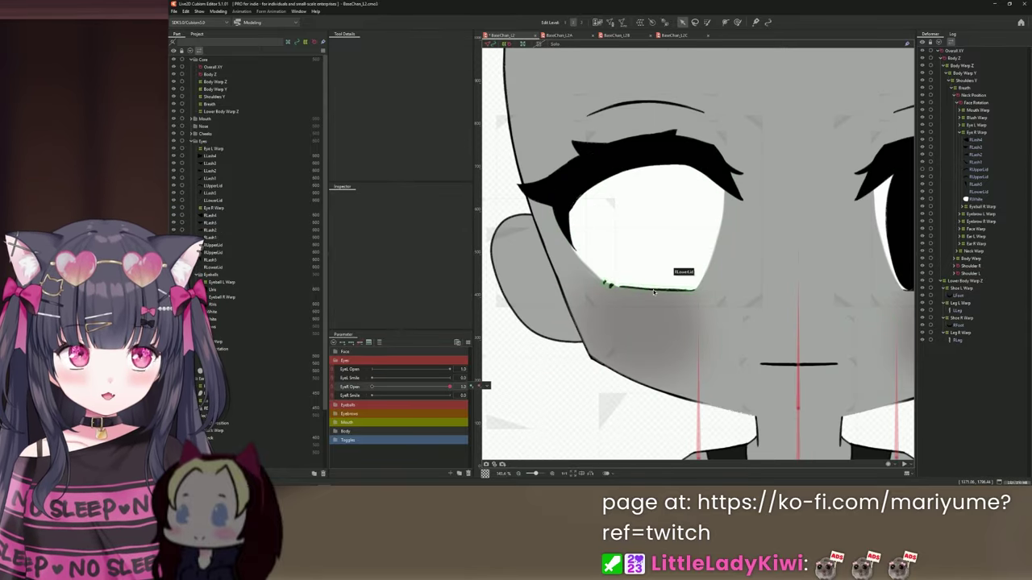
- Isolate RWhite, squash it vertically into a flat strip at EyeR Open 0, and move it down inside the closed lid
{"action": "scroll", "coordinate": [654, 282], "scroll_direction": "up", "scroll_amount": 4}
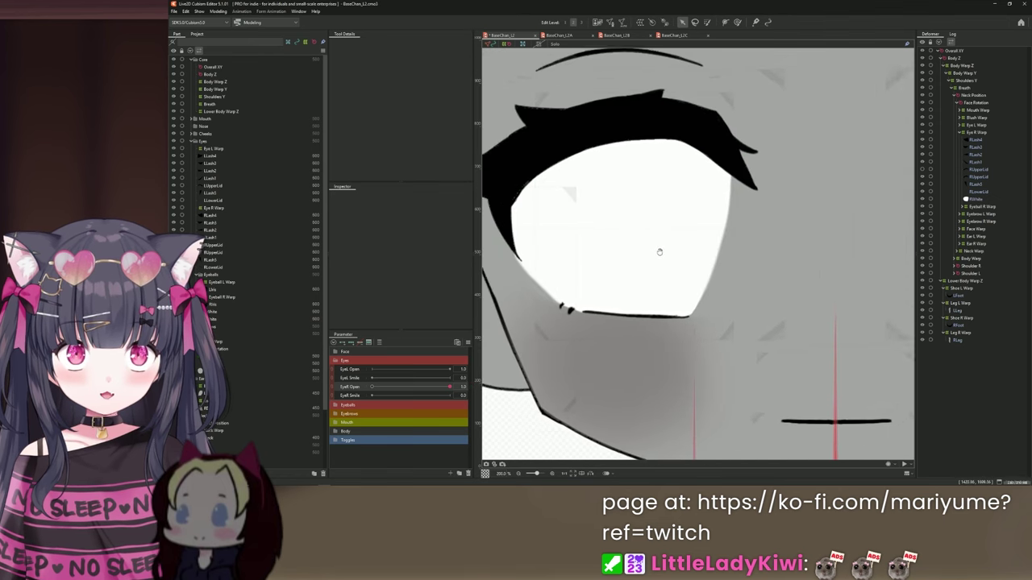
{"action": "left_click_drag", "start_coordinate": [655, 243], "coordinate": [681, 245]}
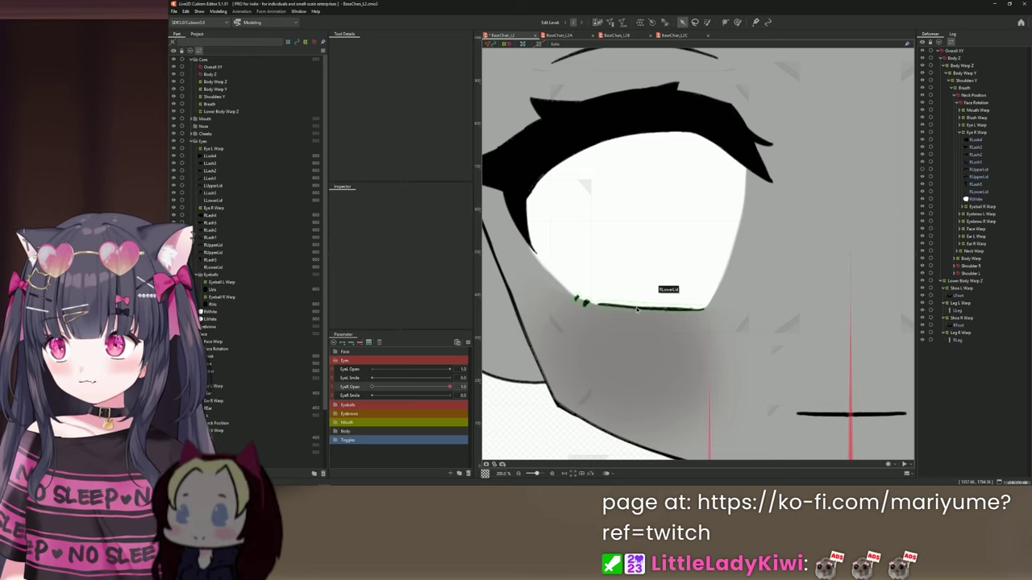
{"action": "left_click", "coordinate": [976, 199]}
{"action": "scroll", "coordinate": [612, 204], "scroll_direction": "down", "scroll_amount": 1}
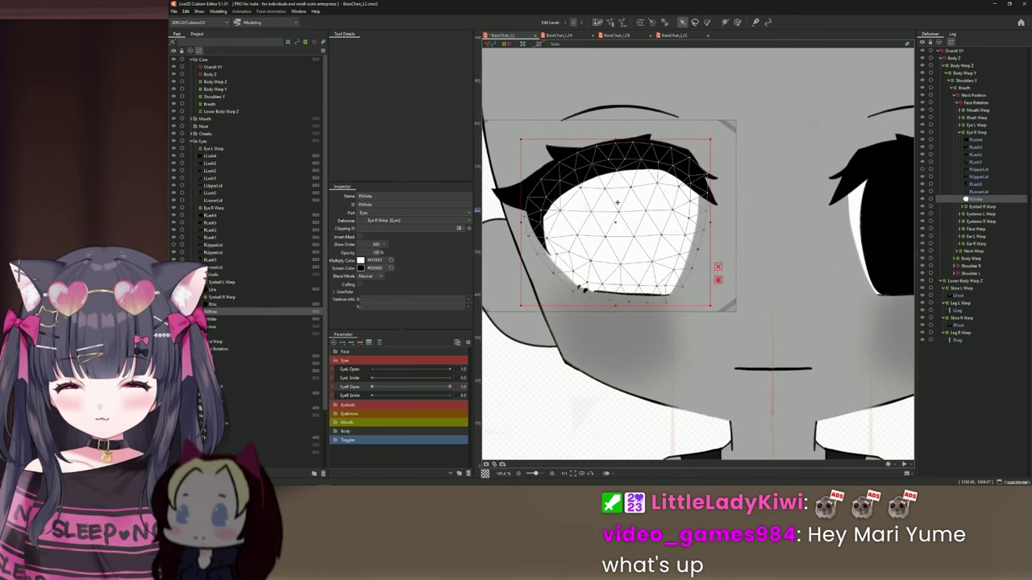
{"action": "key", "text": "s"}
{"action": "scroll", "coordinate": [618, 205], "scroll_direction": "up", "scroll_amount": 3}
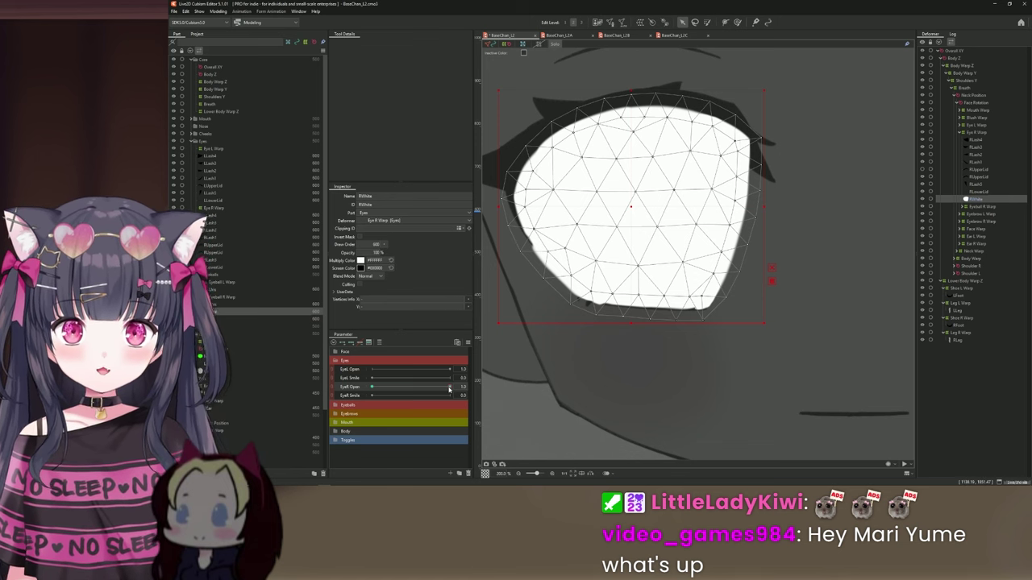
{"action": "left_click", "coordinate": [372, 387]}
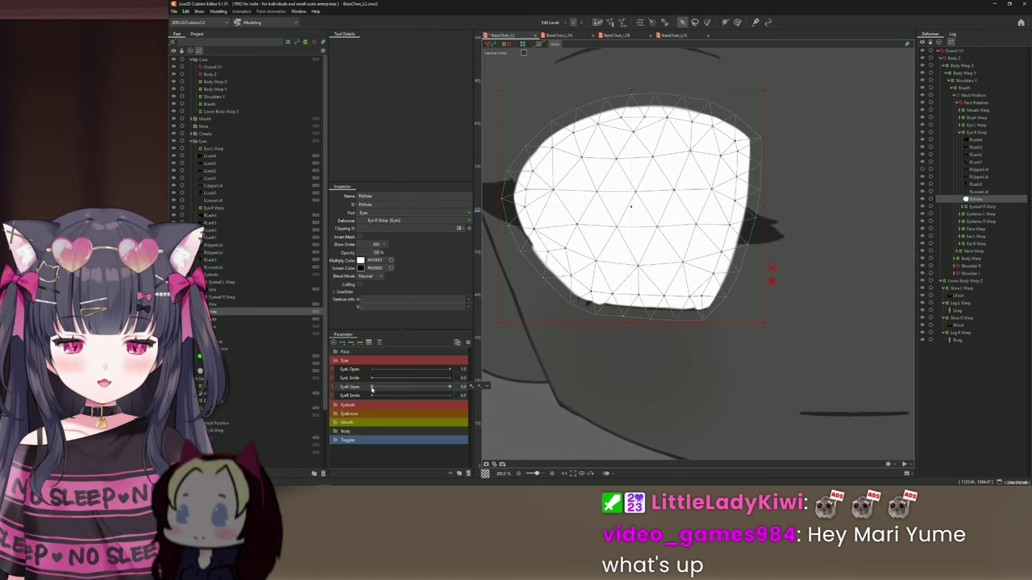
{"action": "mouse_move", "coordinate": [704, 181]}
{"action": "left_mouse_down"}
{"action": "mouse_move", "coordinate": [725, 167]}
{"action": "mouse_move", "coordinate": [724, 176]}
{"action": "left_mouse_up"}
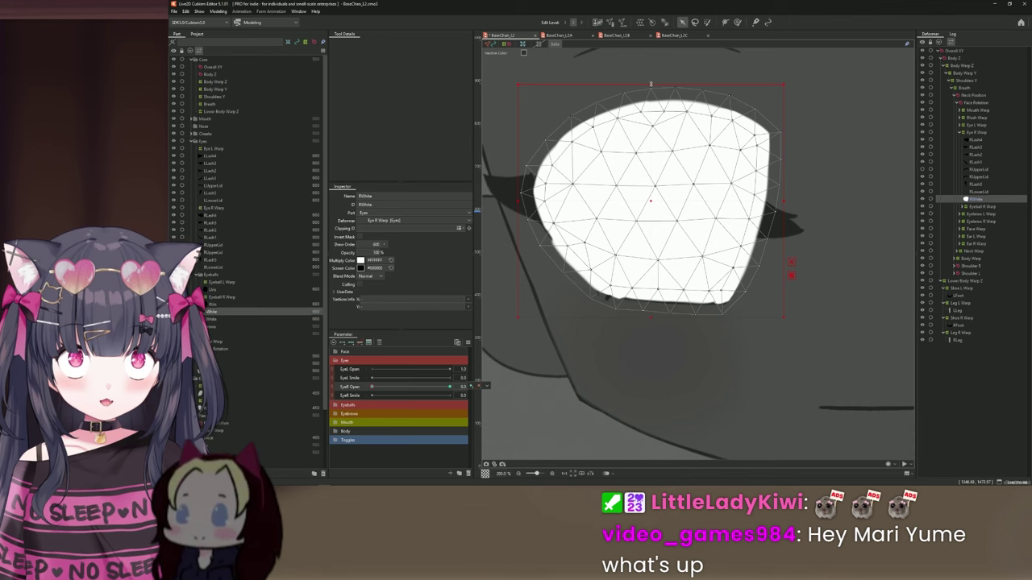
{"action": "left_click_drag", "start_coordinate": [651, 84], "coordinate": [645, 171]}
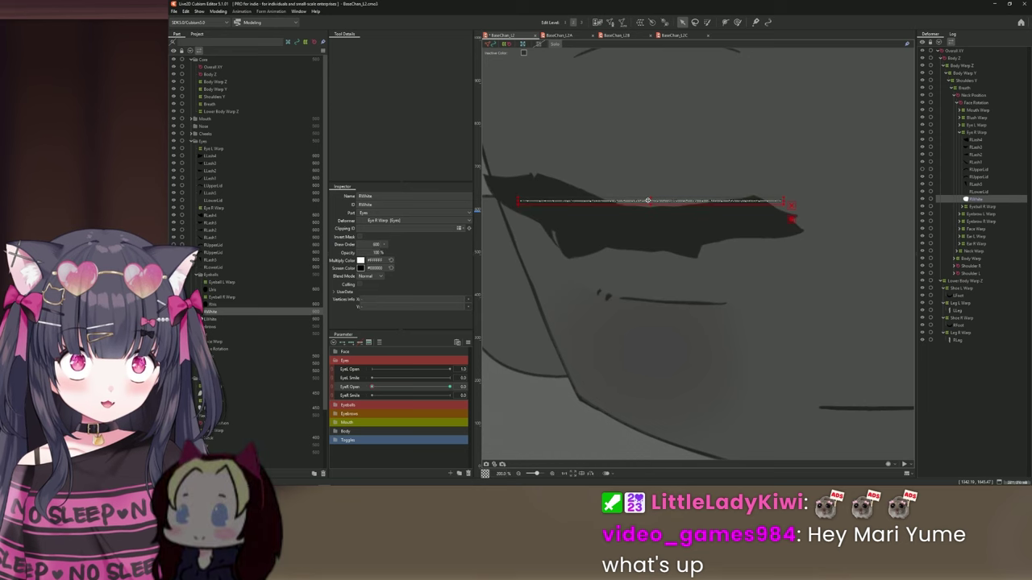
{"action": "left_click_drag", "start_coordinate": [680, 156], "coordinate": [675, 173]}
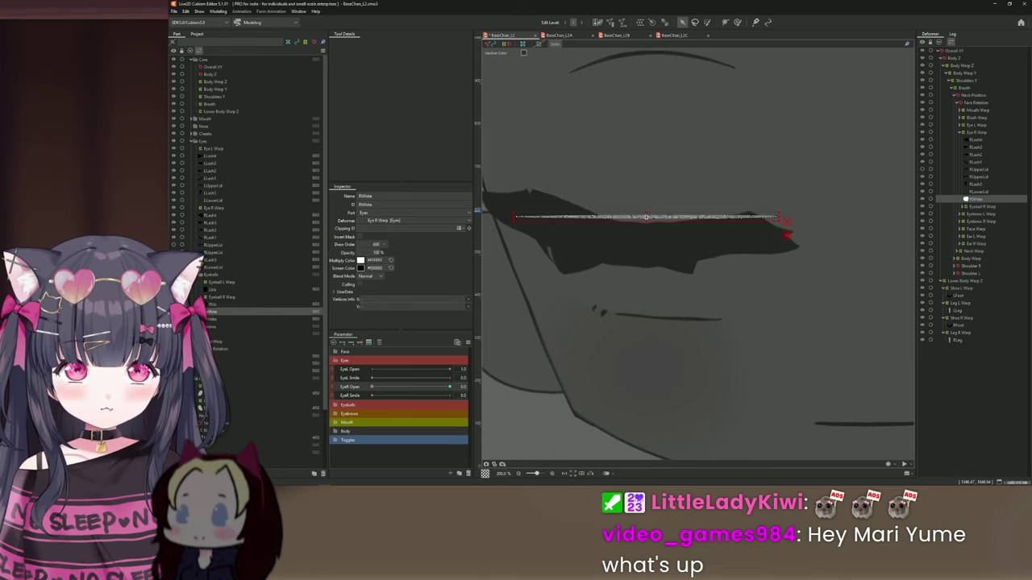
{"action": "left_click_drag", "start_coordinate": [645, 217], "coordinate": [647, 239]}
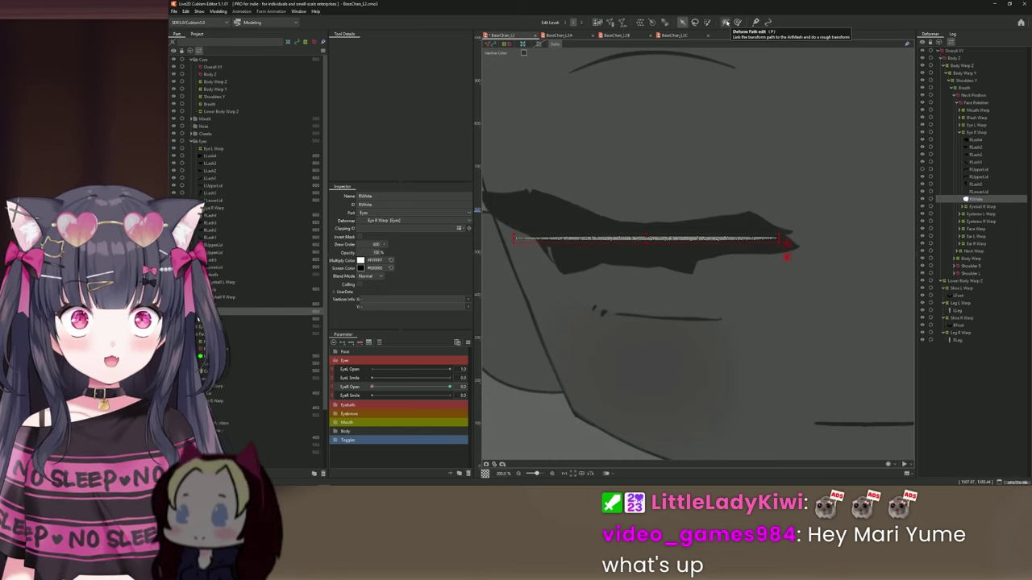
- Lay a four-point deform path along the flattened RWhite from its inner to its outer end
{"action": "left_click", "coordinate": [725, 22]}
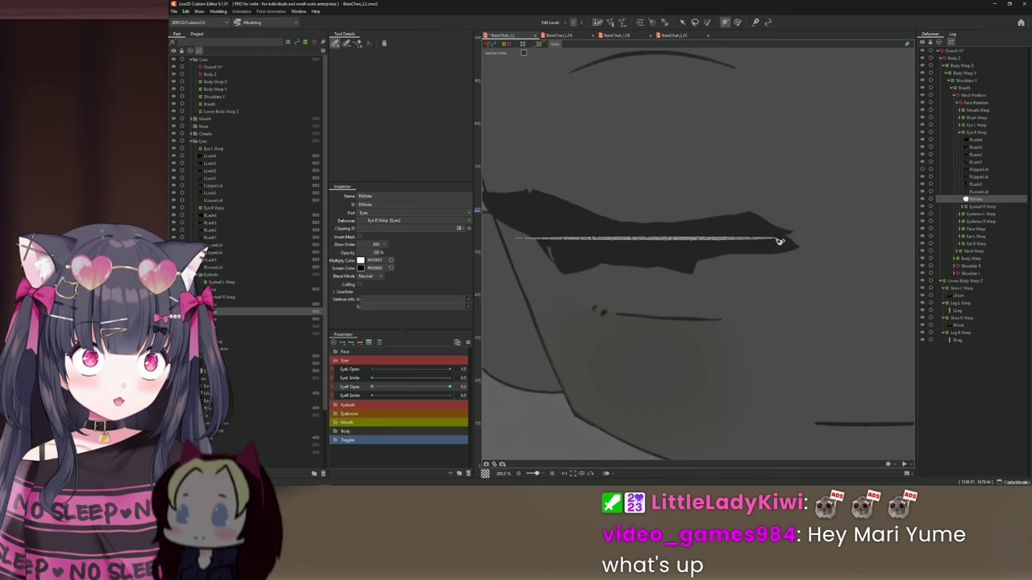
{"action": "left_click", "coordinate": [777, 239]}
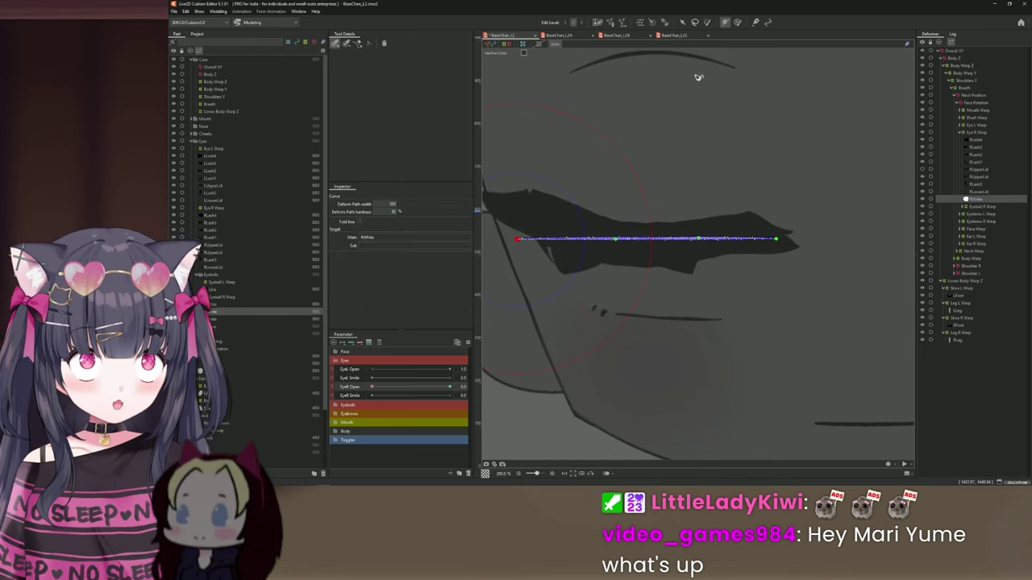
{"action": "left_click", "coordinate": [683, 23]}
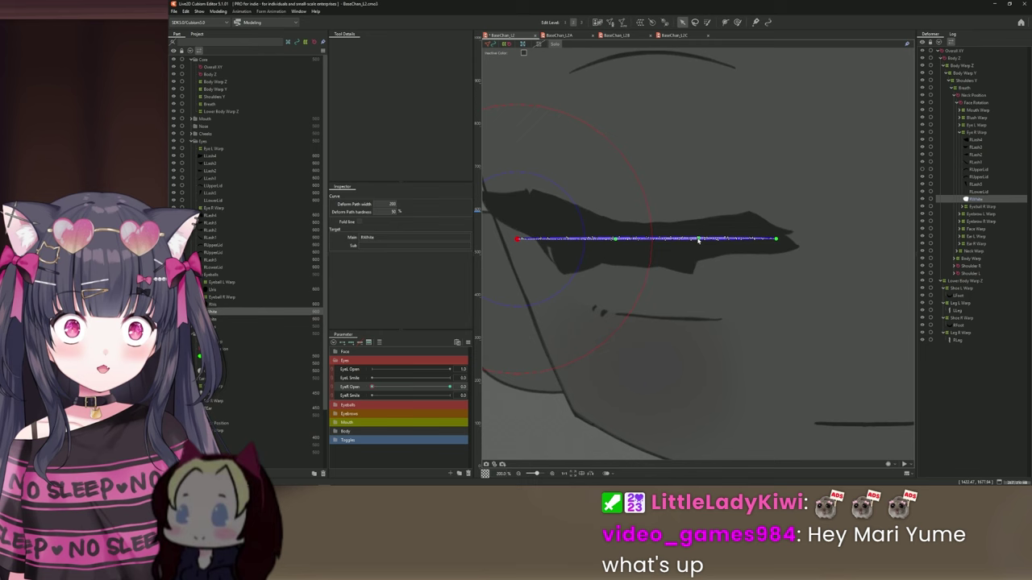
- Bend RWhite's deform path into a downward curve inside the closed lid, lowering the middle points and raising the outer end
{"action": "left_click_drag", "start_coordinate": [698, 239], "coordinate": [700, 252]}
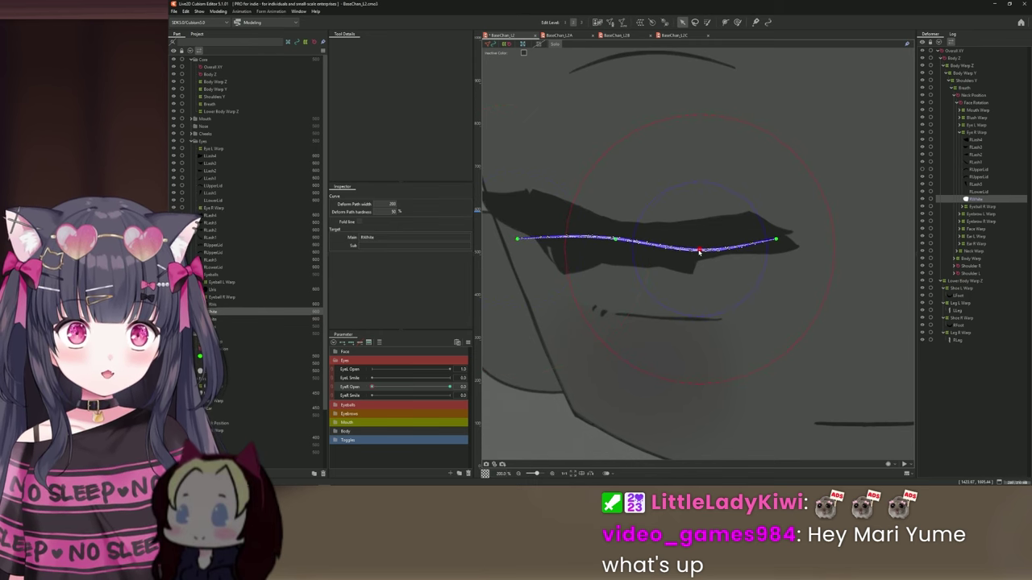
{"action": "left_click_drag", "start_coordinate": [615, 240], "coordinate": [615, 251]}
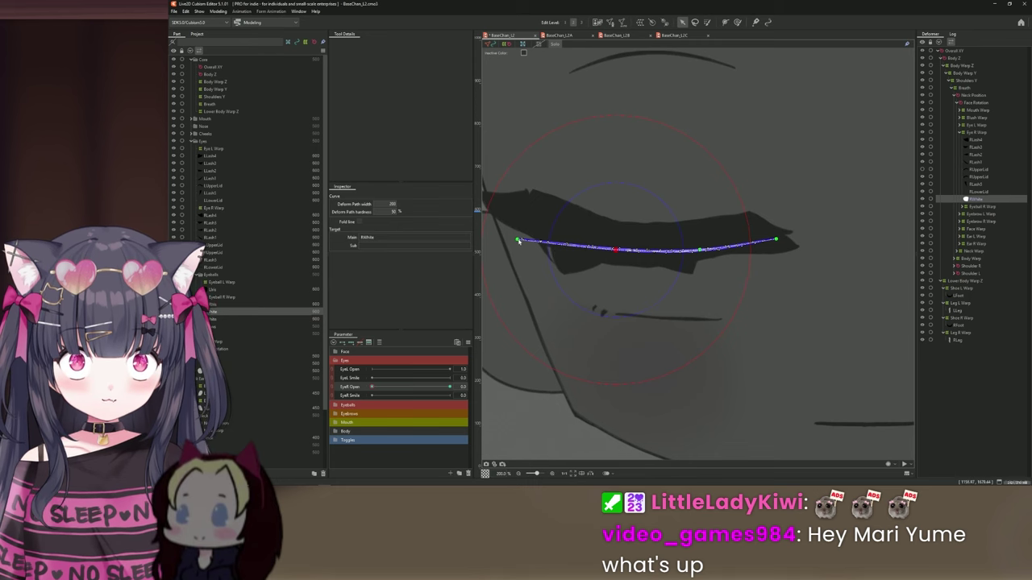
{"action": "left_click_drag", "start_coordinate": [518, 240], "coordinate": [522, 228]}
{"action": "scroll", "coordinate": [605, 254], "scroll_direction": "up", "scroll_amount": 3}
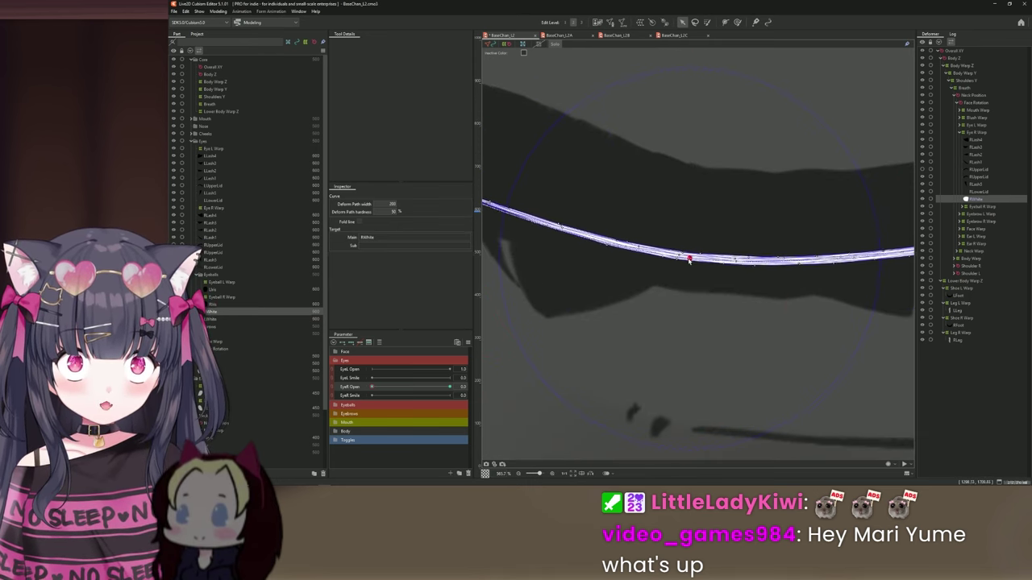
{"action": "scroll", "coordinate": [691, 252], "scroll_direction": "down", "scroll_amount": 2}
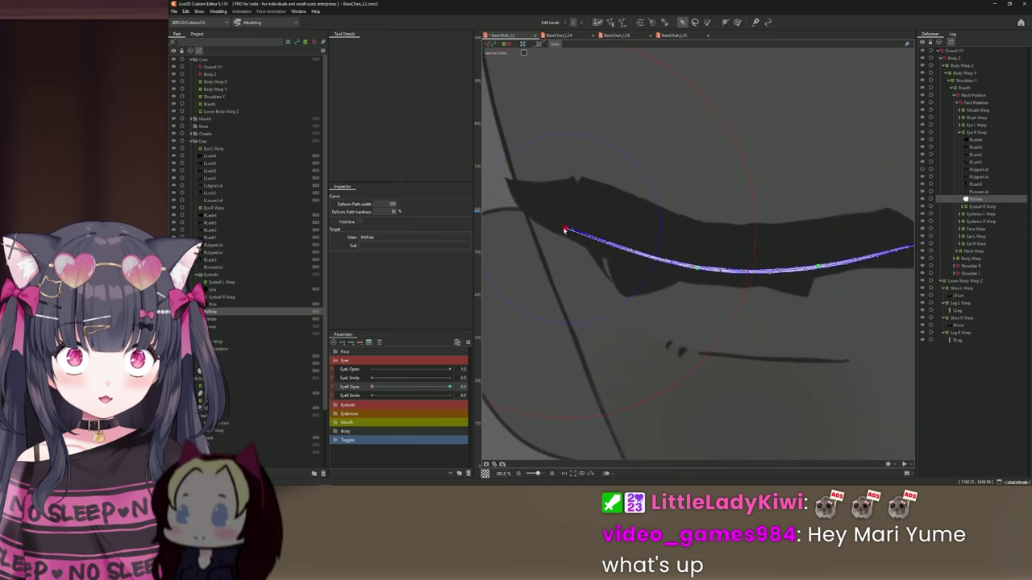
{"action": "scroll", "coordinate": [569, 233], "scroll_direction": "down", "scroll_amount": 1}
{"action": "scroll", "coordinate": [527, 222], "scroll_direction": "down", "scroll_amount": 1}
{"action": "left_click", "coordinate": [536, 358]}
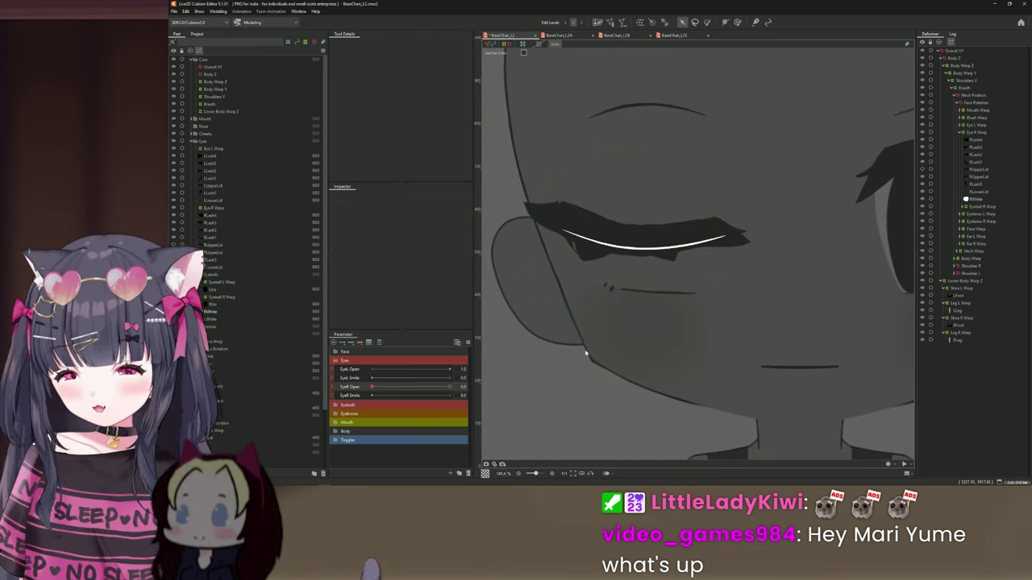
- Make RIris inside Eyeball R Warp visible again and scrub EyeR Open between 1 and 0 to check the blink
{"action": "scroll", "coordinate": [601, 345], "scroll_direction": "down", "scroll_amount": 4}
{"action": "left_click_drag", "start_coordinate": [616, 343], "coordinate": [598, 300]}
{"action": "mouse_move", "coordinate": [450, 390]}
{"action": "left_mouse_down"}
{"action": "mouse_move", "coordinate": [336, 391]}
{"action": "mouse_move", "coordinate": [449, 391]}
{"action": "left_mouse_up"}
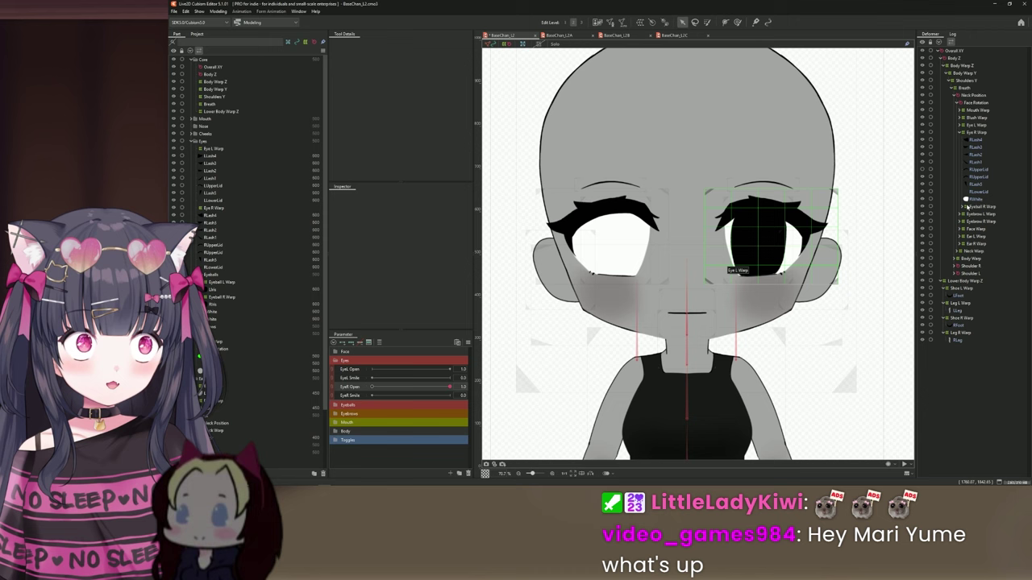
{"action": "left_click", "coordinate": [963, 208]}
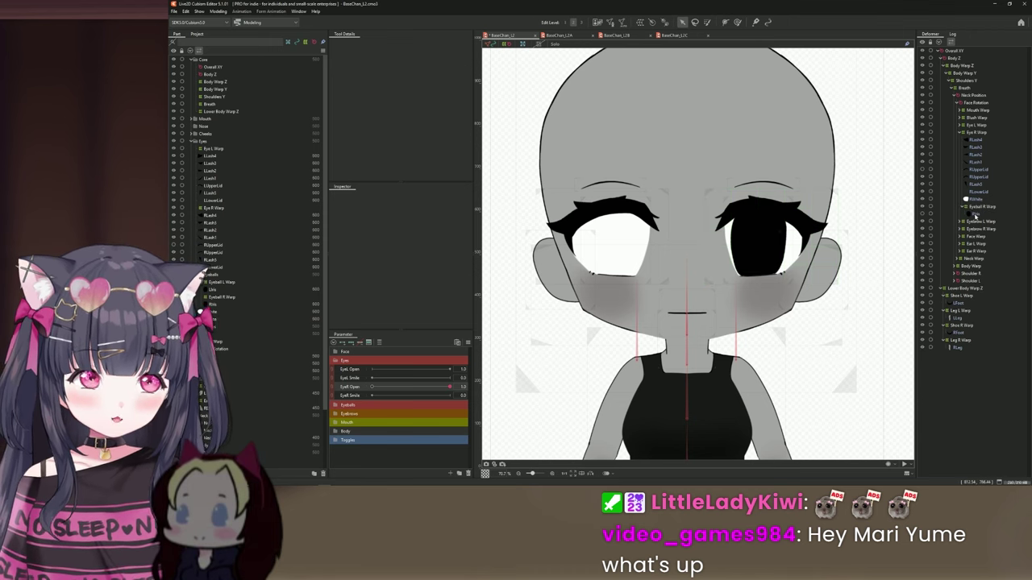
{"action": "left_click", "coordinate": [975, 213]}
{"action": "left_click", "coordinate": [921, 215]}
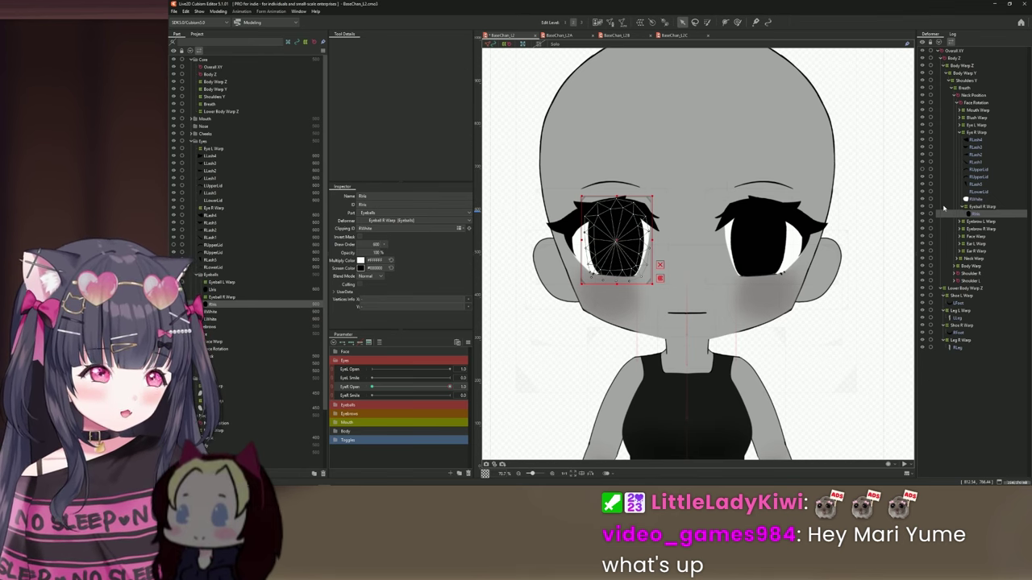
{"action": "left_click", "coordinate": [874, 235]}
{"action": "left_click_drag", "start_coordinate": [449, 387], "coordinate": [489, 376]}
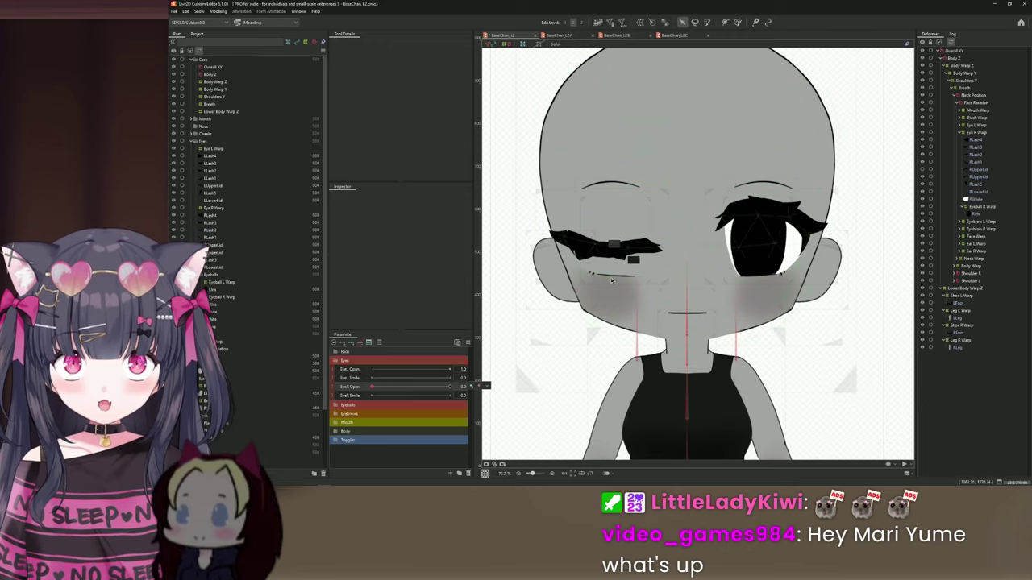
{"action": "left_click_drag", "start_coordinate": [448, 387], "coordinate": [355, 391]}
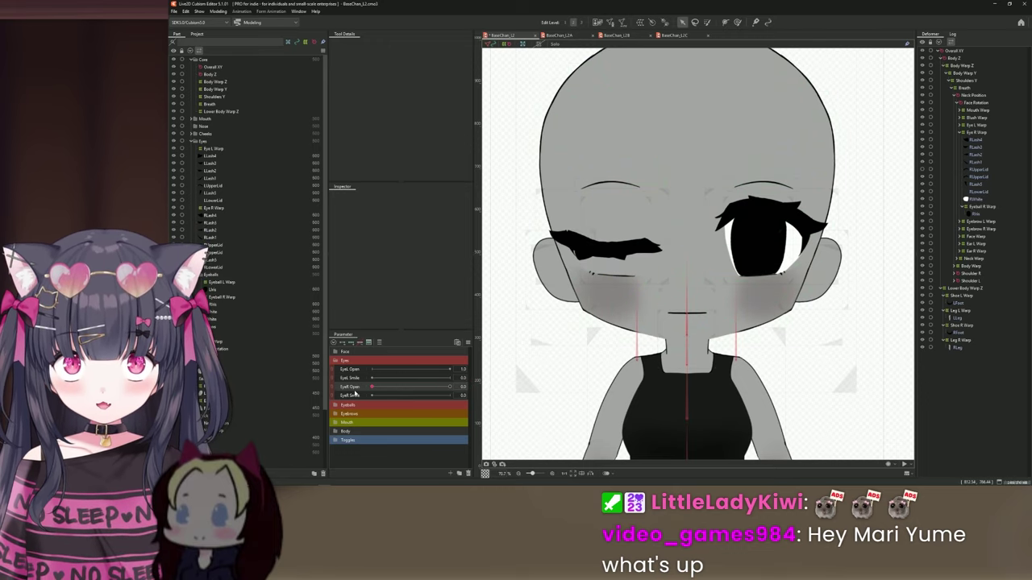
- Add a five-point deform path along RLowerLid and raise the lower lid to the closed upper lid at EyeR Open 0
{"action": "scroll", "coordinate": [603, 277], "scroll_direction": "up", "scroll_amount": 4}
{"action": "left_click", "coordinate": [617, 250]}
{"action": "left_click", "coordinate": [527, 215]}
{"action": "left_click", "coordinate": [715, 242]}
{"action": "left_click", "coordinate": [804, 245]}
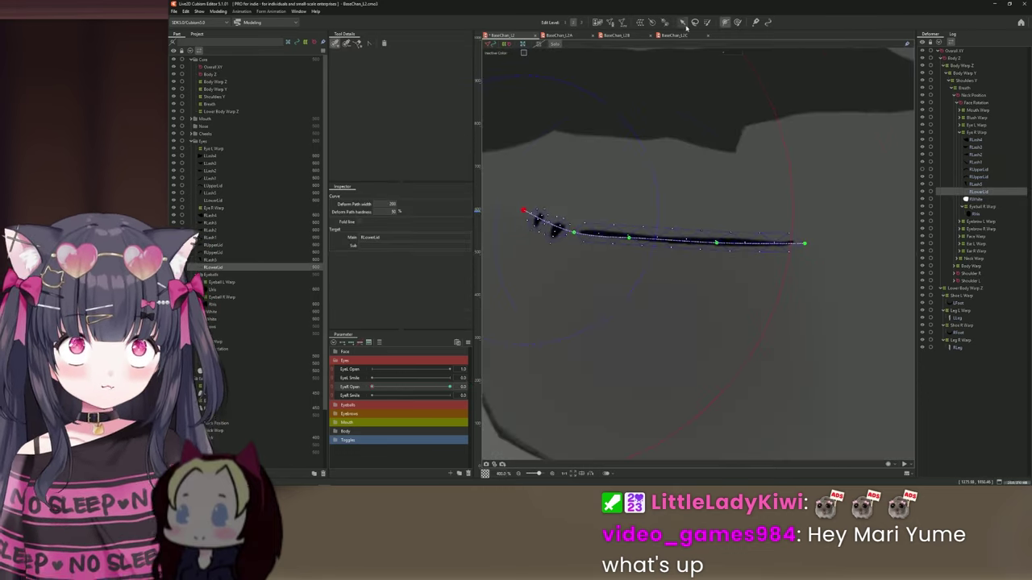
{"action": "scroll", "coordinate": [605, 240], "scroll_direction": "down", "scroll_amount": 4}
{"action": "scroll", "coordinate": [598, 272], "scroll_direction": "up", "scroll_amount": 4}
{"action": "scroll", "coordinate": [604, 258], "scroll_direction": "down", "scroll_amount": 4}
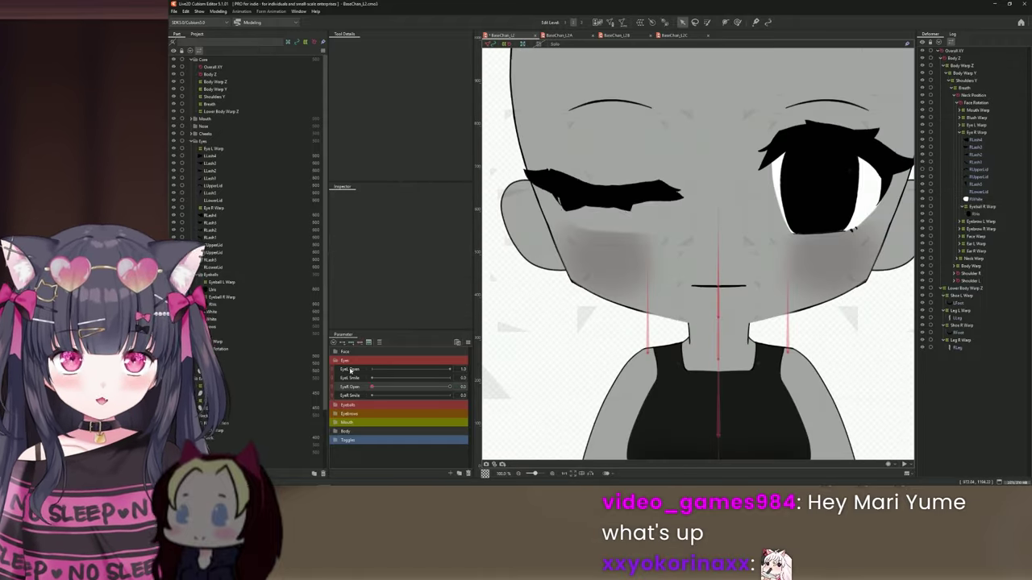
- At EyeR Open 0, add a four-point deform path to the lash beneath the upper lid's outer corner and swing its tip up and outward
{"action": "left_click", "coordinate": [555, 44]}
{"action": "scroll", "coordinate": [604, 199], "scroll_direction": "up", "scroll_amount": 10}
{"action": "left_click", "coordinate": [597, 266]}
{"action": "scroll", "coordinate": [661, 266], "scroll_direction": "down", "scroll_amount": 8}
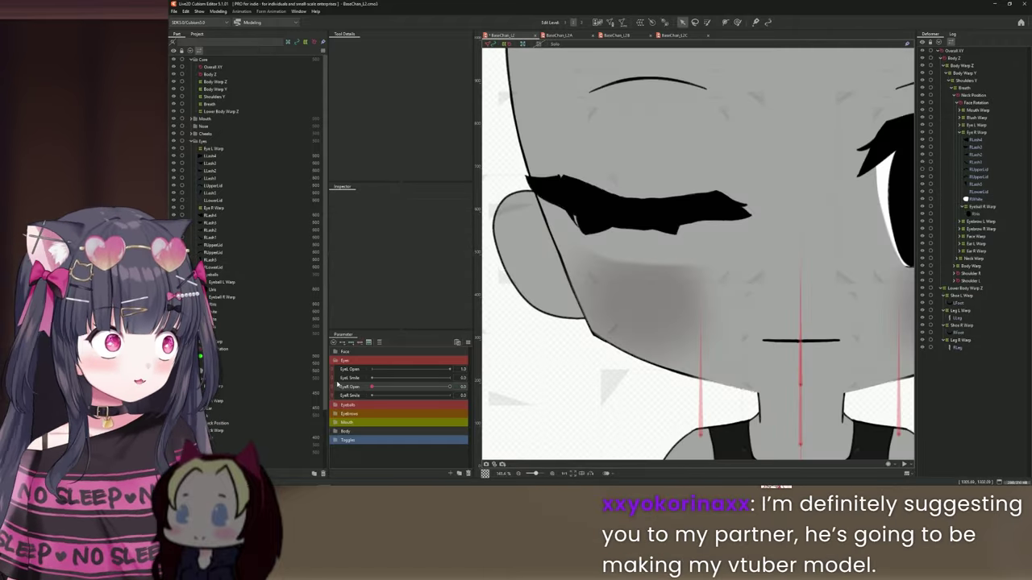
{"action": "mouse_move", "coordinate": [371, 387]}
{"action": "left_mouse_down"}
{"action": "mouse_move", "coordinate": [486, 385]}
{"action": "mouse_move", "coordinate": [372, 387]}
{"action": "left_mouse_up"}
{"action": "left_click", "coordinate": [564, 173]}
{"action": "left_click", "coordinate": [725, 23]}
{"action": "scroll", "coordinate": [576, 173], "scroll_direction": "up", "scroll_amount": 4}
{"action": "left_click", "coordinate": [591, 330]}
{"action": "left_click", "coordinate": [564, 284]}
{"action": "left_click", "coordinate": [541, 227]}
{"action": "scroll", "coordinate": [547, 177], "scroll_direction": "down", "scroll_amount": 3}
{"action": "scroll", "coordinate": [564, 202], "scroll_direction": "up", "scroll_amount": 4}
{"action": "left_click_drag", "start_coordinate": [542, 165], "coordinate": [521, 143]}
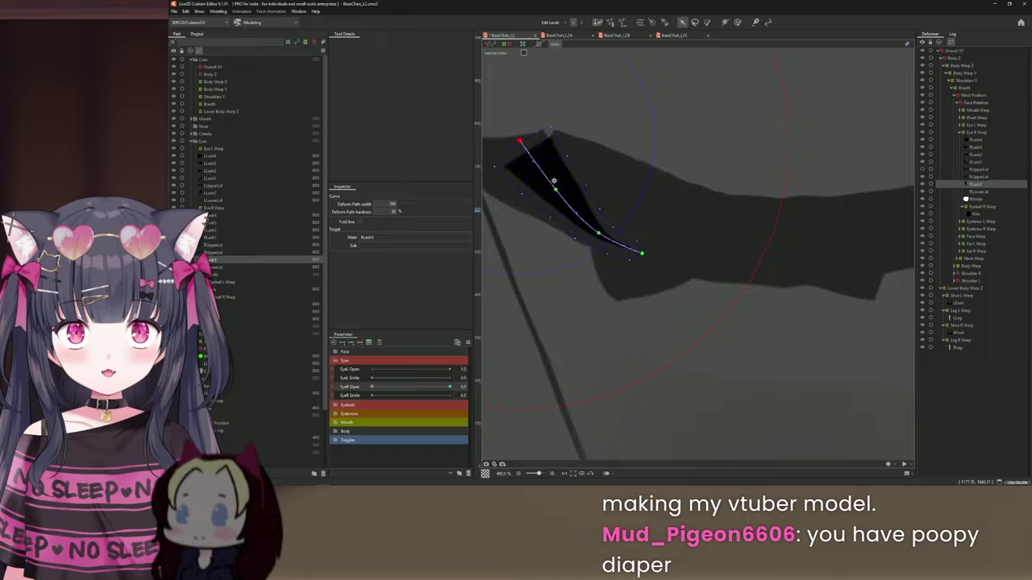
- Scrub EyeR Open from 0 to 1 and examine the right eye's blink without Solo view
{"action": "scroll", "coordinate": [580, 209], "scroll_direction": "down", "scroll_amount": 5}
{"action": "mouse_move", "coordinate": [371, 387]}
{"action": "left_mouse_down"}
{"action": "mouse_move", "coordinate": [392, 362]}
{"action": "mouse_move", "coordinate": [371, 385]}
{"action": "mouse_move", "coordinate": [486, 384]}
{"action": "mouse_move", "coordinate": [371, 387]}
{"action": "mouse_move", "coordinate": [492, 366]}
{"action": "mouse_move", "coordinate": [372, 387]}
{"action": "mouse_move", "coordinate": [398, 382]}
{"action": "mouse_move", "coordinate": [341, 381]}
{"action": "mouse_move", "coordinate": [399, 387]}
{"action": "mouse_move", "coordinate": [347, 369]}
{"action": "mouse_move", "coordinate": [449, 387]}
{"action": "left_mouse_up"}
{"action": "left_click", "coordinate": [555, 45]}
{"action": "scroll", "coordinate": [580, 237], "scroll_direction": "up", "scroll_amount": 6}
{"action": "scroll", "coordinate": [621, 250], "scroll_direction": "down", "scroll_amount": 6}
- Refine the right lid and lash shapes and add an intermediate key on EyeR Open between closed and open
{"action": "left_click", "coordinate": [694, 184]}
{"action": "left_click", "coordinate": [732, 23]}
{"action": "scroll", "coordinate": [694, 185], "scroll_direction": "down", "scroll_amount": 2}
{"action": "left_click", "coordinate": [576, 245]}
{"action": "scroll", "coordinate": [596, 230], "scroll_direction": "up", "scroll_amount": 4}
{"action": "scroll", "coordinate": [597, 241], "scroll_direction": "down", "scroll_amount": 4}
{"action": "left_click", "coordinate": [516, 387]}
{"action": "scroll", "coordinate": [597, 241], "scroll_direction": "down", "scroll_amount": 3}
{"action": "scroll", "coordinate": [596, 230], "scroll_direction": "up", "scroll_amount": 5}
{"action": "left_click", "coordinate": [612, 222]}
{"action": "scroll", "coordinate": [596, 234], "scroll_direction": "down", "scroll_amount": 6}
{"action": "left_click", "coordinate": [516, 387]}
{"action": "scroll", "coordinate": [640, 260], "scroll_direction": "down", "scroll_amount": 3}
{"action": "scroll", "coordinate": [557, 263], "scroll_direction": "up", "scroll_amount": 4}
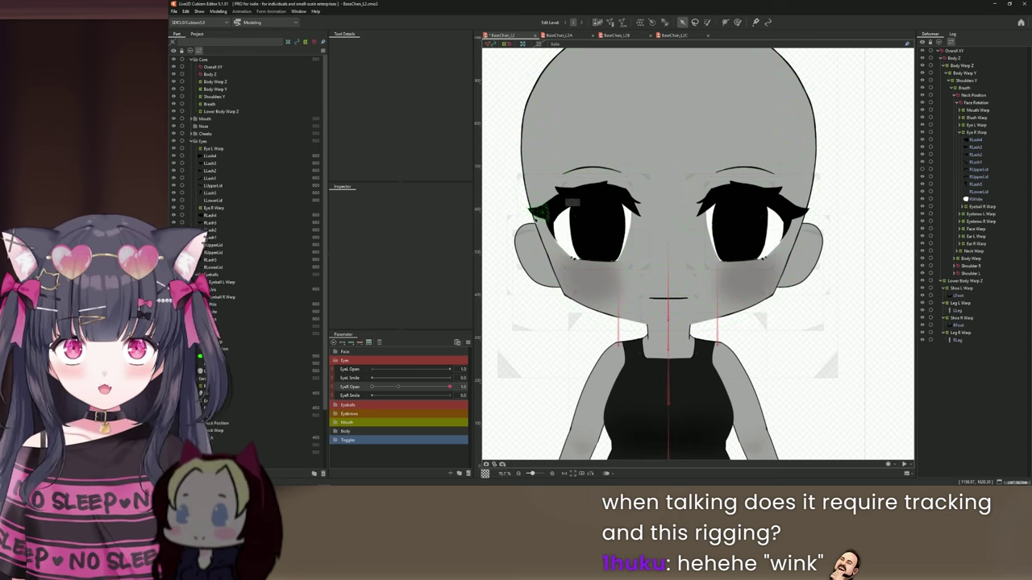
- Set EyeR Open to 1 and inspect the right iris mesh and its Eyeball R Warp deformer on the open eye
{"action": "left_click_drag", "start_coordinate": [406, 386], "coordinate": [443, 383]}
{"action": "scroll", "coordinate": [620, 255], "scroll_direction": "up", "scroll_amount": 2}
{"action": "left_click", "coordinate": [616, 249]}
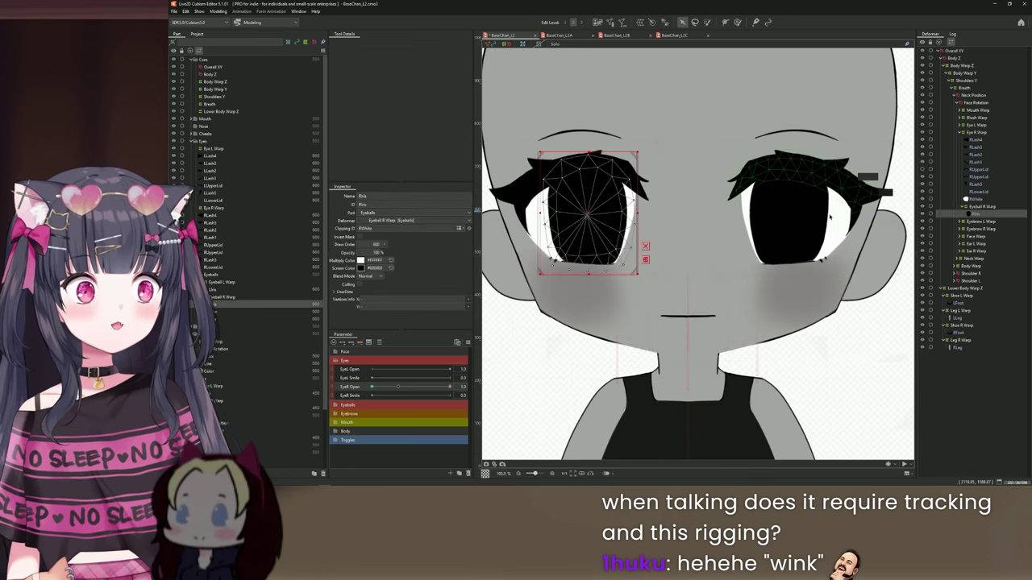
{"action": "left_click", "coordinate": [995, 207]}
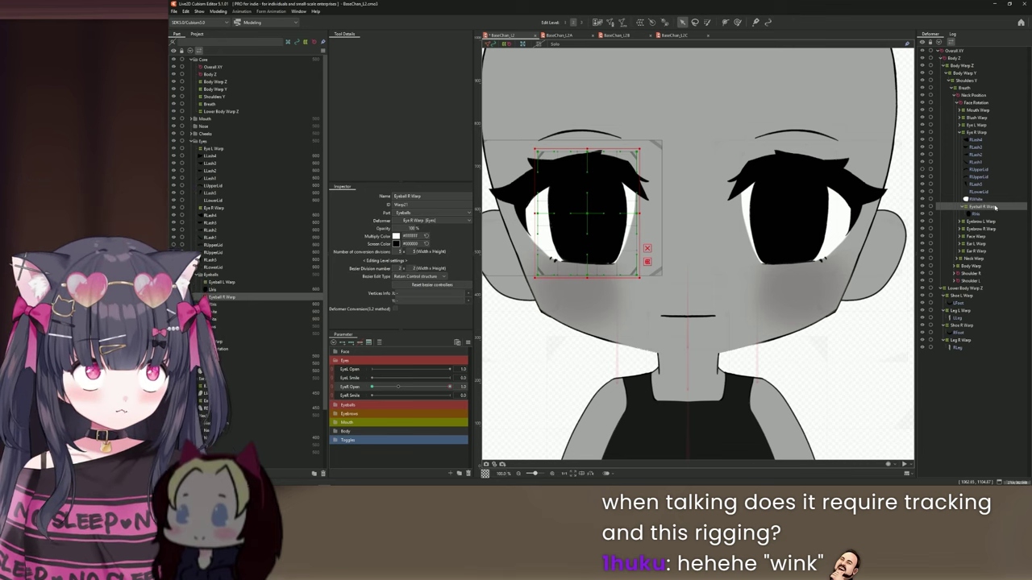
{"action": "left_click", "coordinate": [975, 214]}
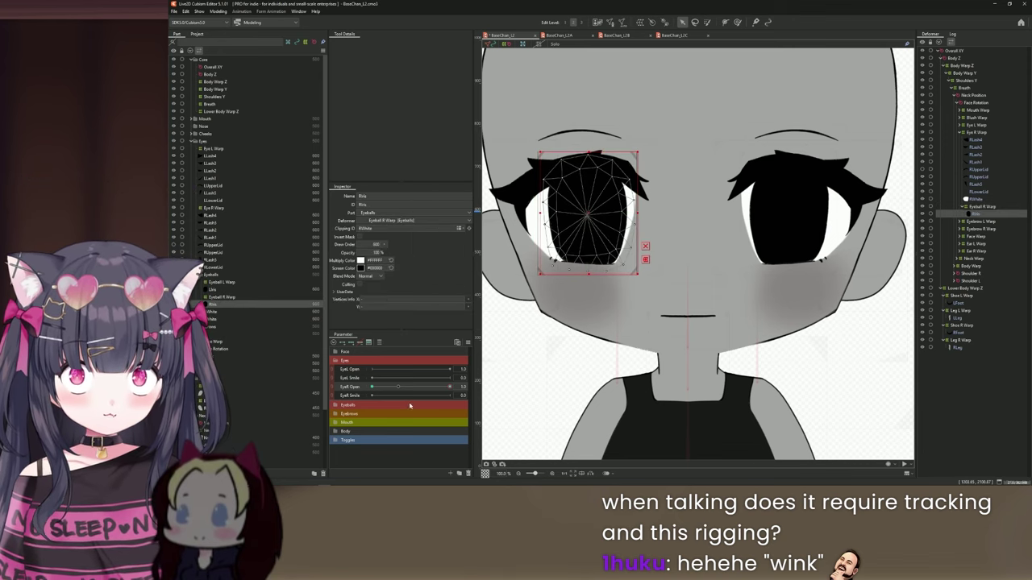
{"action": "left_click", "coordinate": [981, 207]}
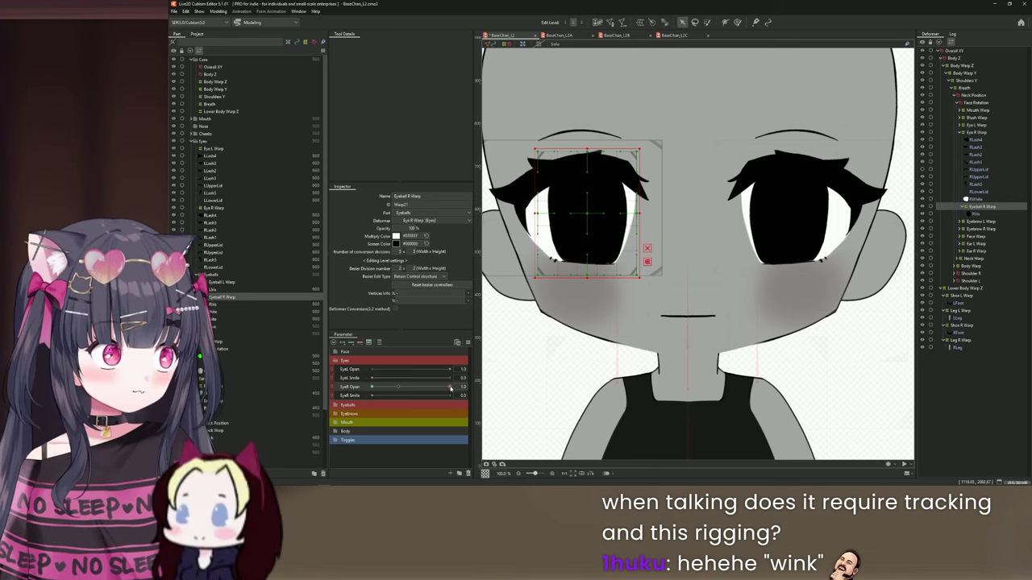
- Set EyeR Open to 0 and examine the closed right eye with the Eyeball R Warp selected and deselected
{"action": "left_click", "coordinate": [372, 388]}
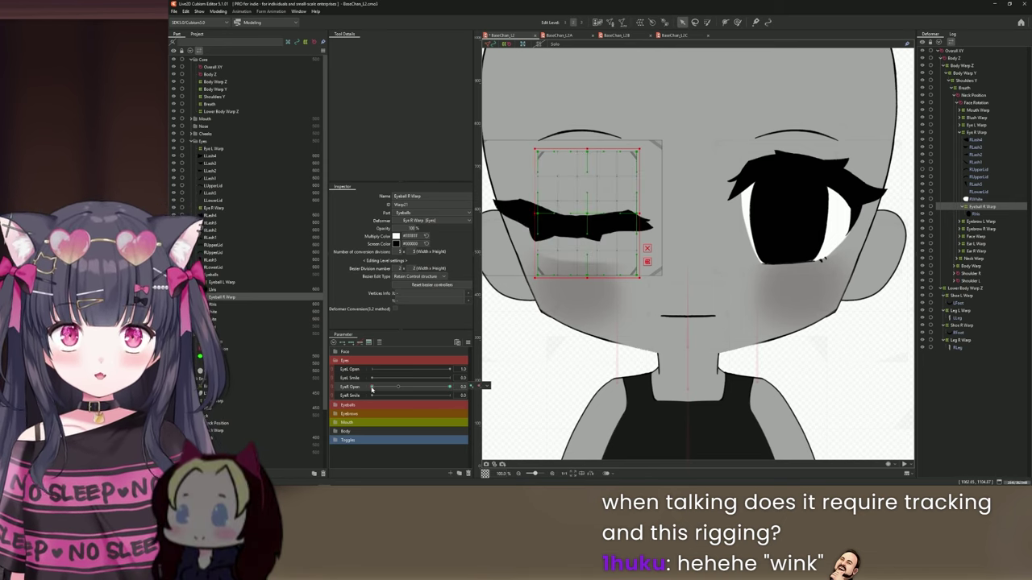
{"action": "scroll", "coordinate": [560, 227], "scroll_direction": "up", "scroll_amount": 2}
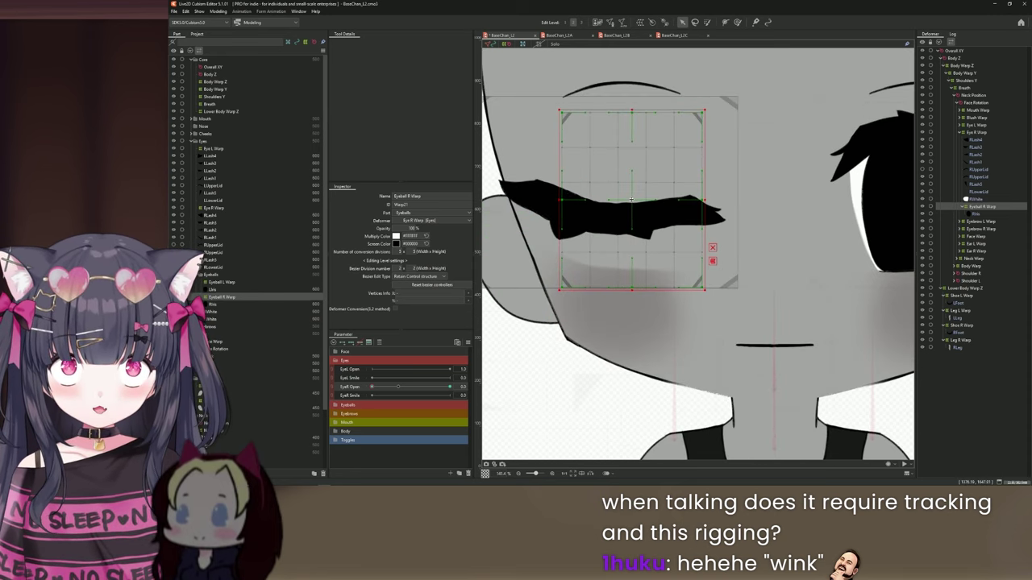
{"action": "left_click", "coordinate": [547, 377]}
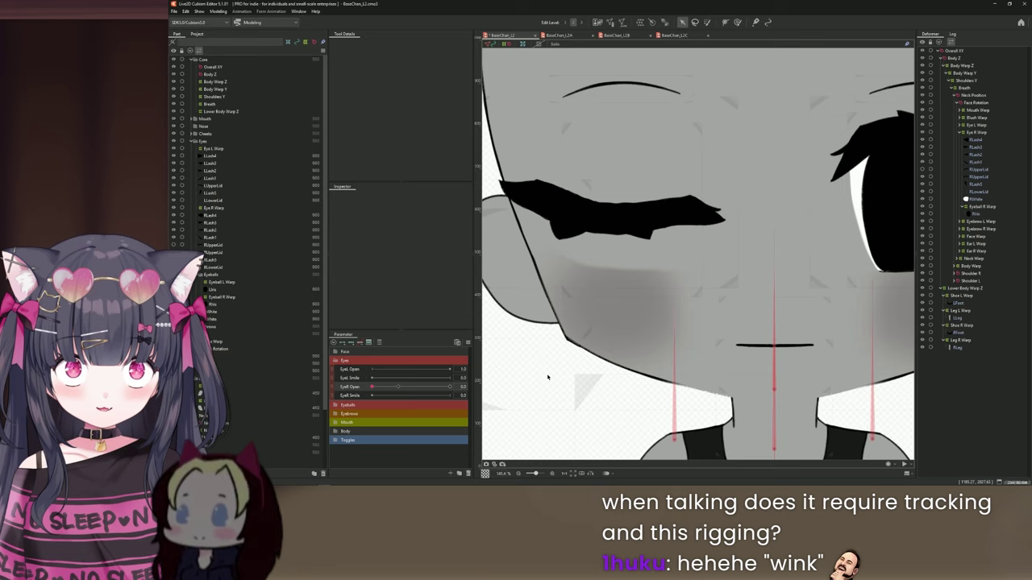
{"action": "scroll", "coordinate": [547, 377], "scroll_direction": "down", "scroll_amount": 4}
{"action": "scroll", "coordinate": [537, 442], "scroll_direction": "up", "scroll_amount": 2}
{"action": "left_click_drag", "start_coordinate": [437, 387], "coordinate": [482, 353]}
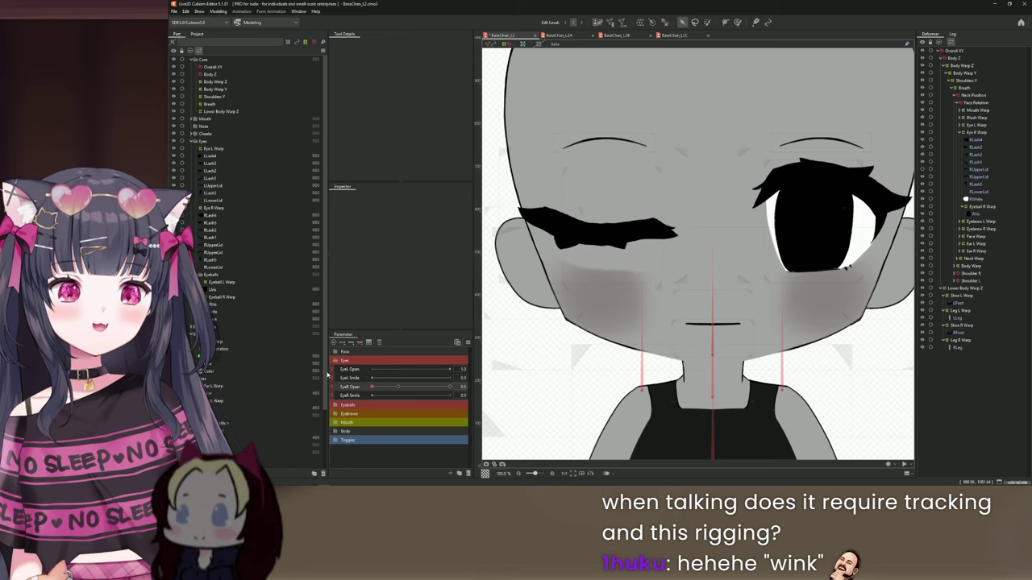
{"action": "left_click_drag", "start_coordinate": [327, 374], "coordinate": [355, 373]}
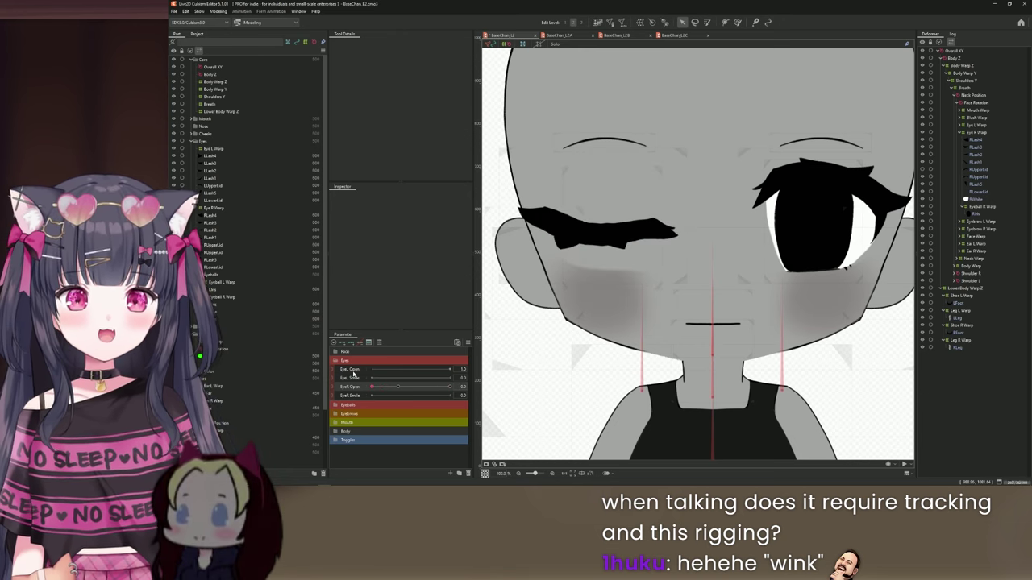